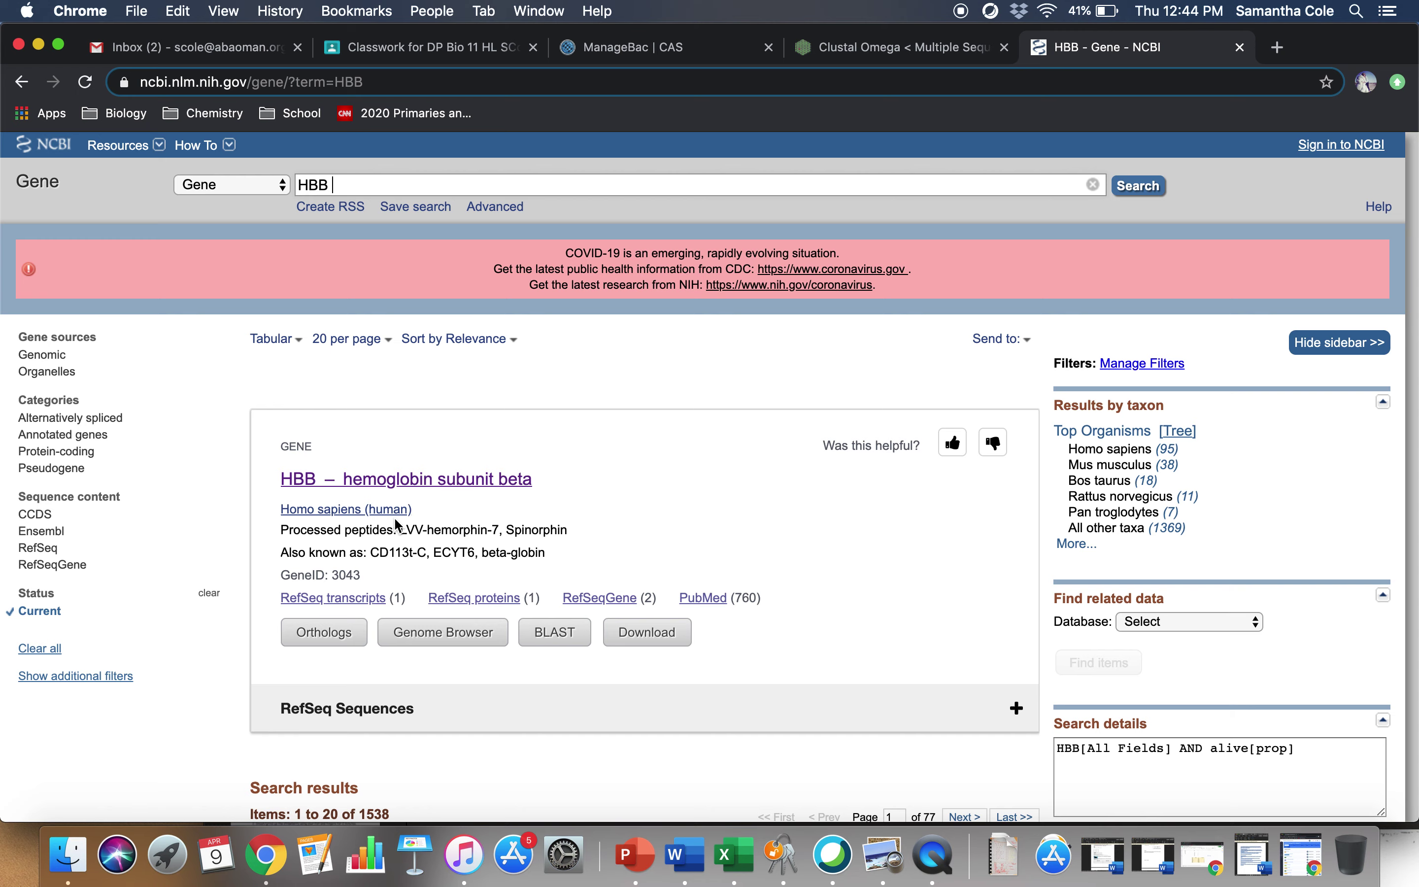
- Select the HBB gene results for human, cattle, chimpanzee, crab-eating macaque, Rhesus monkey and Sumatran orangutan
scroll(397, 525, "down", 10)
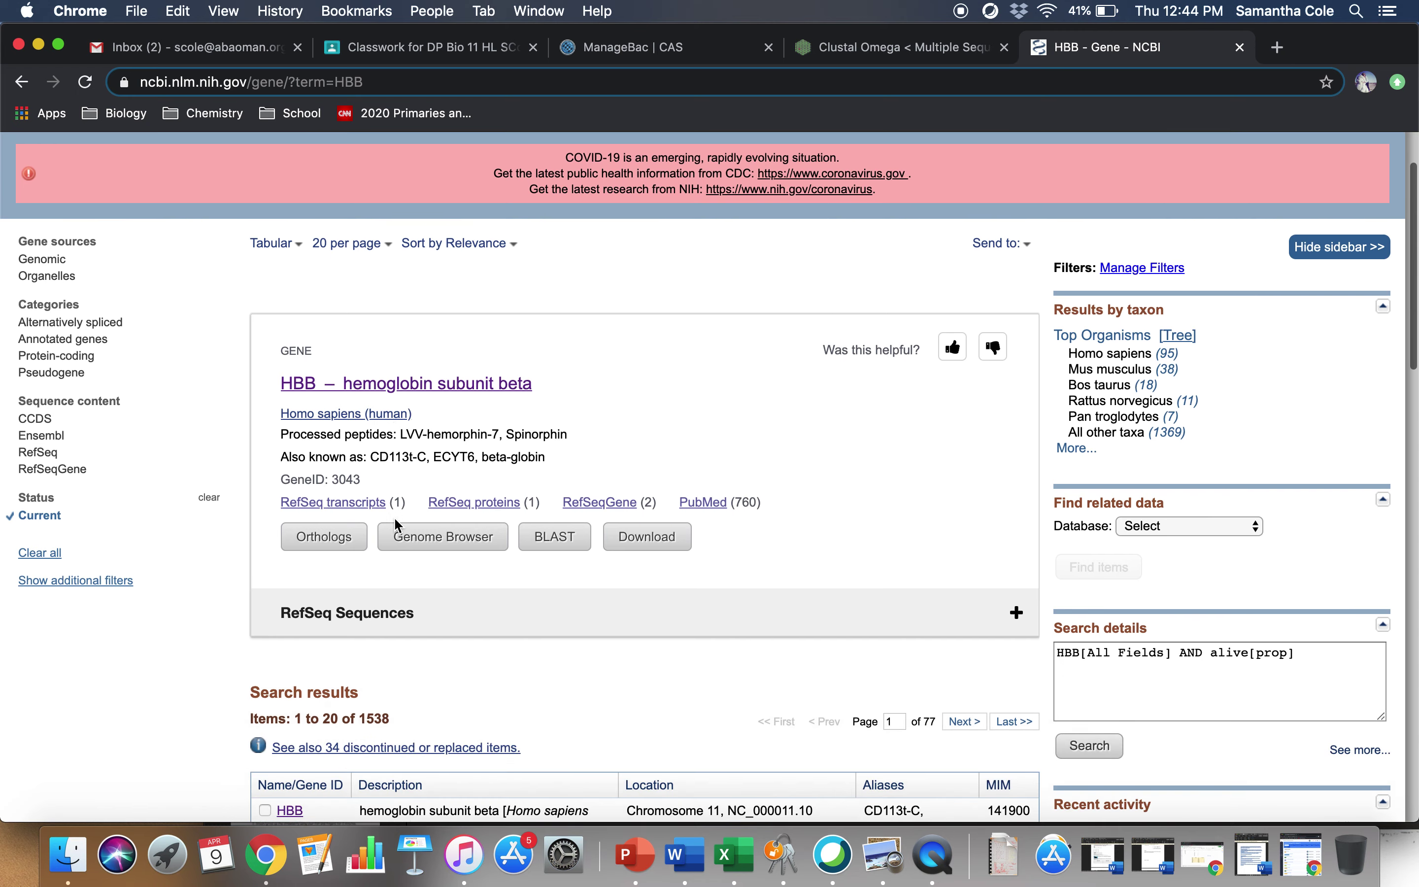
scroll(397, 525, "down", 6)
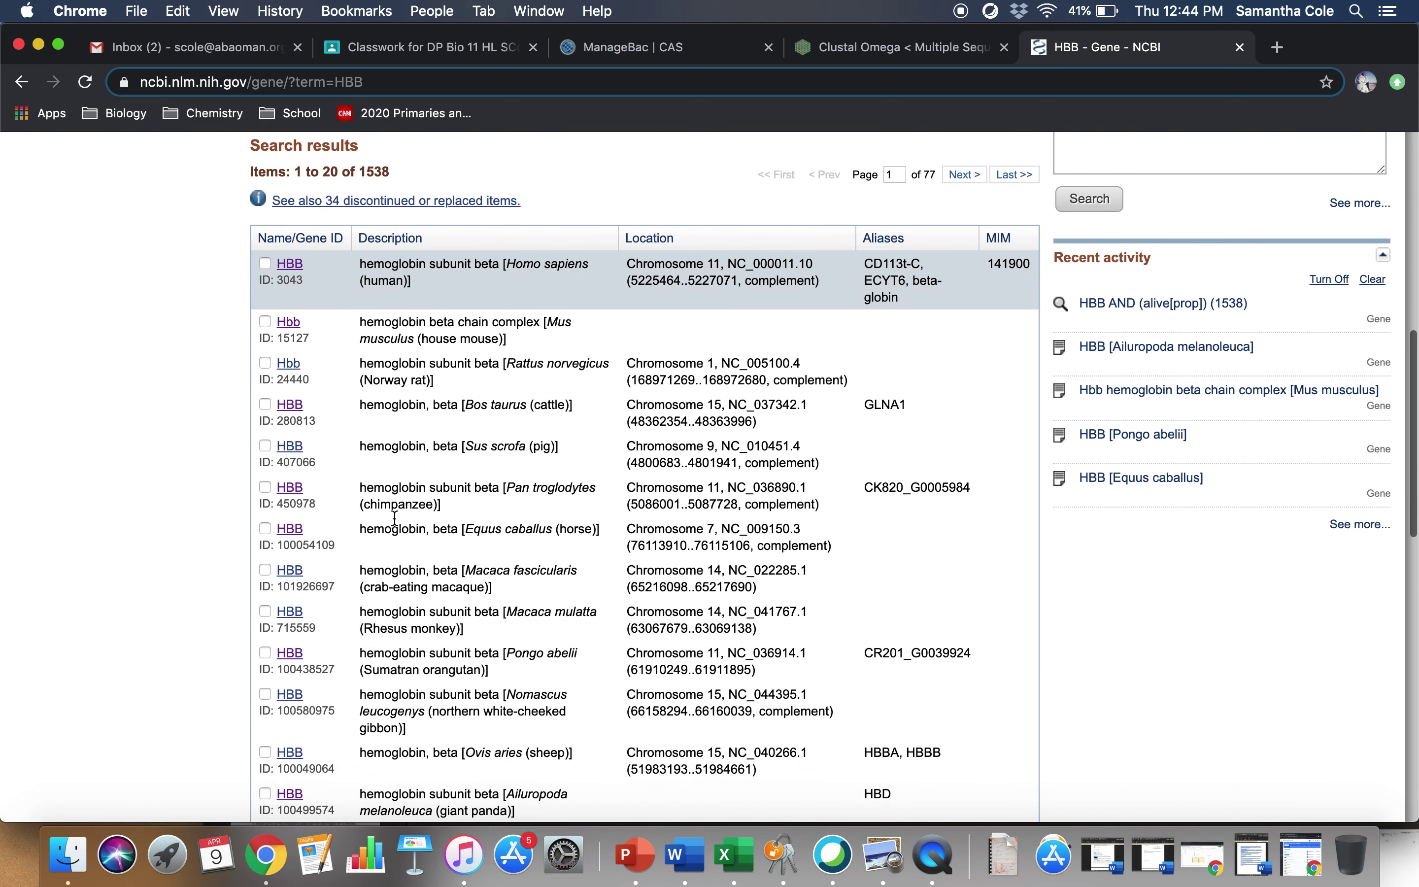
scroll(396, 522, "down", 1)
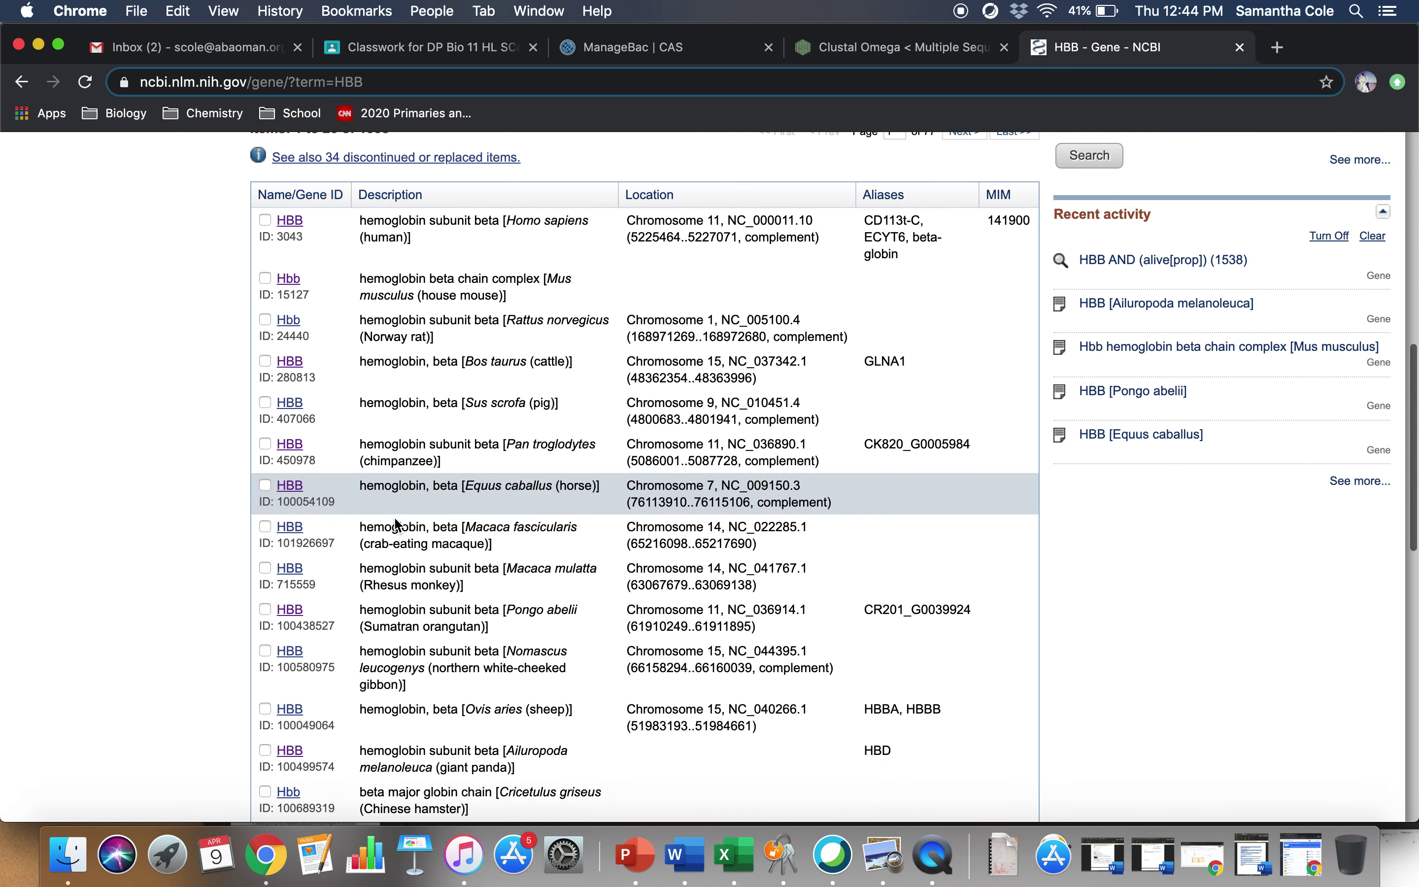
left_click(265, 221)
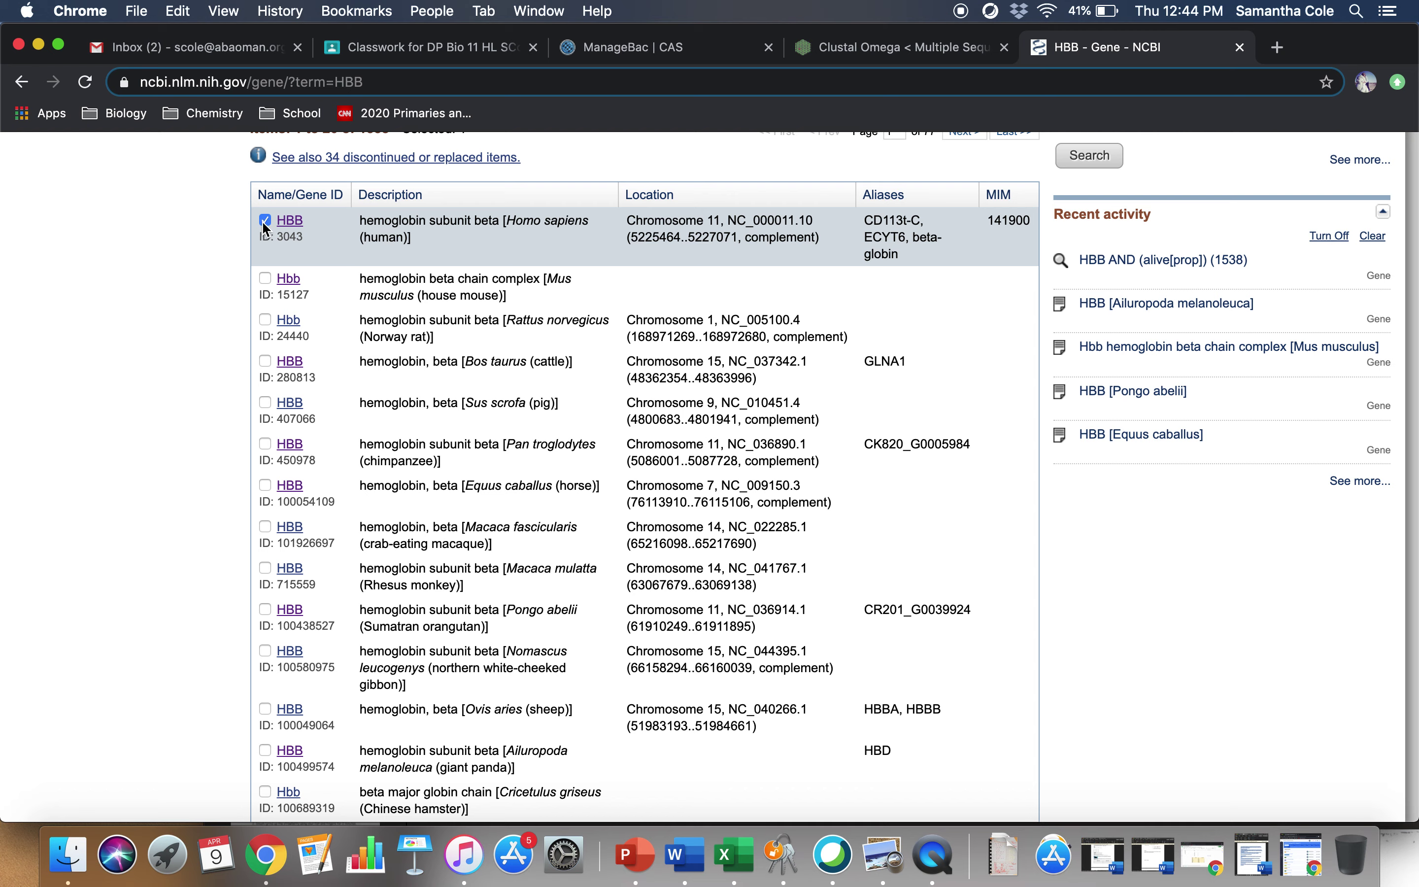
left_click(266, 362)
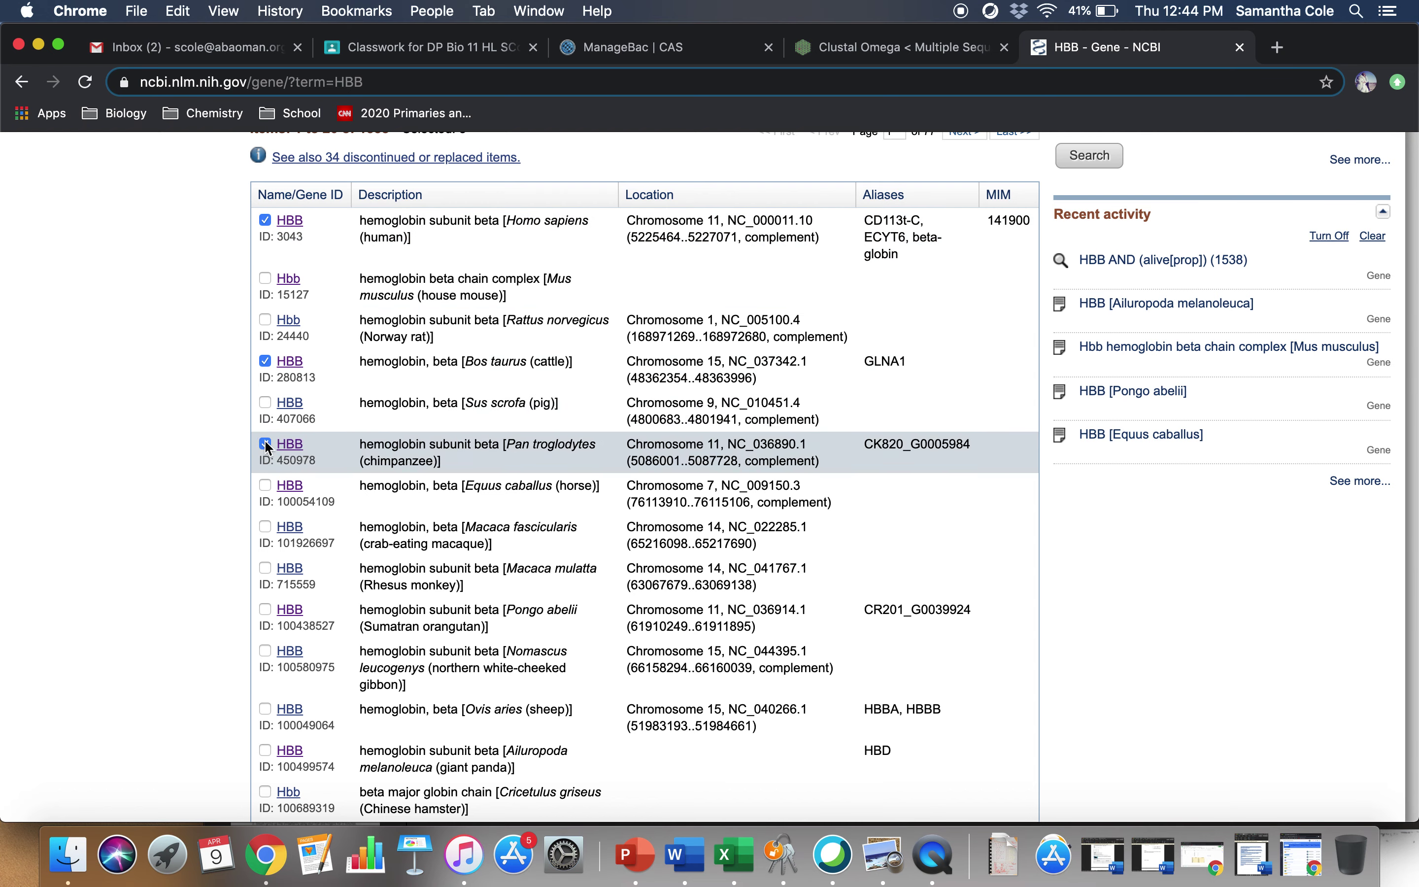
left_click(266, 528)
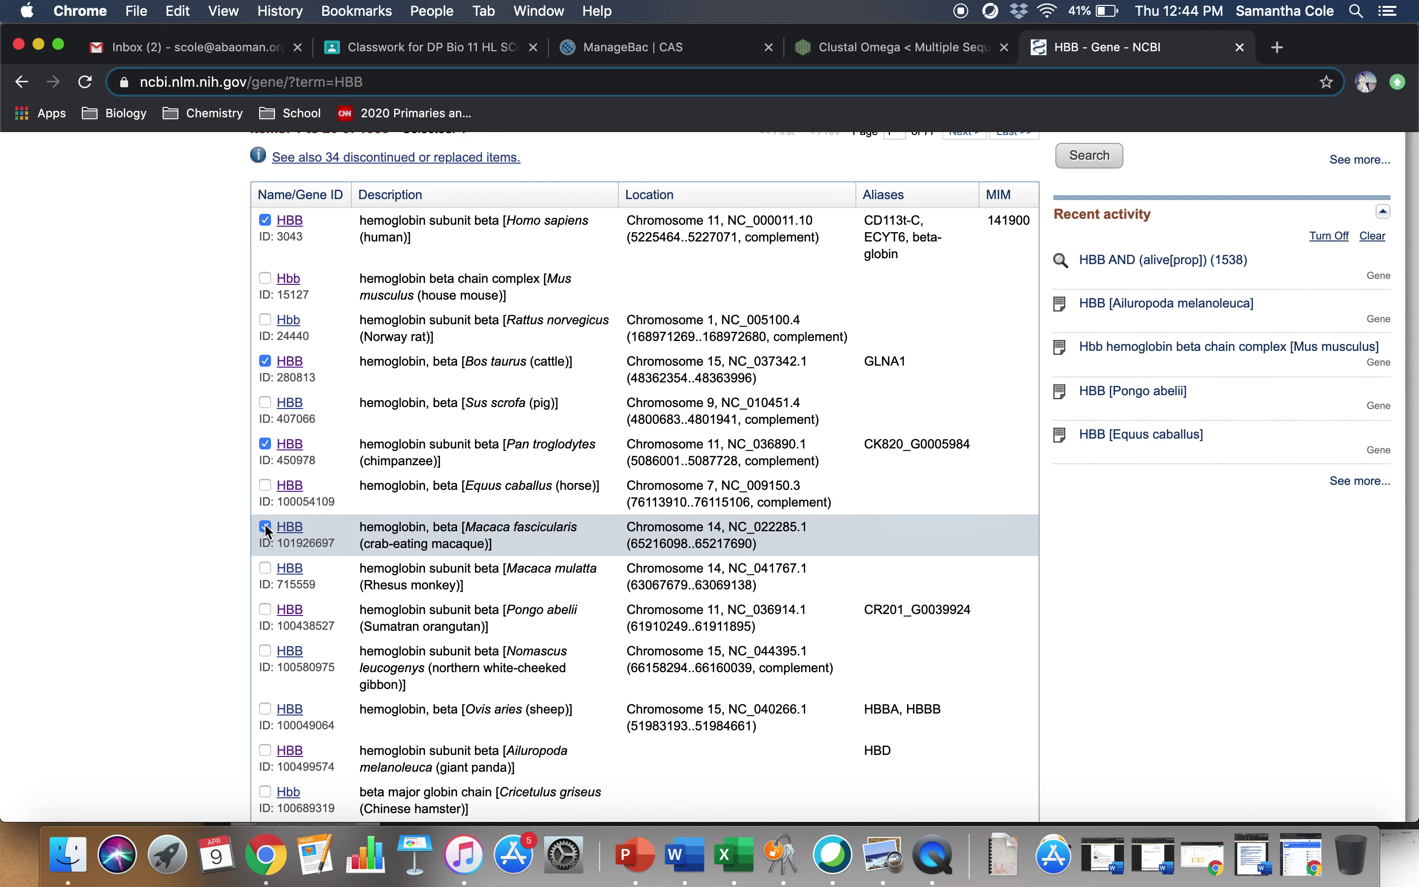
left_click(265, 568)
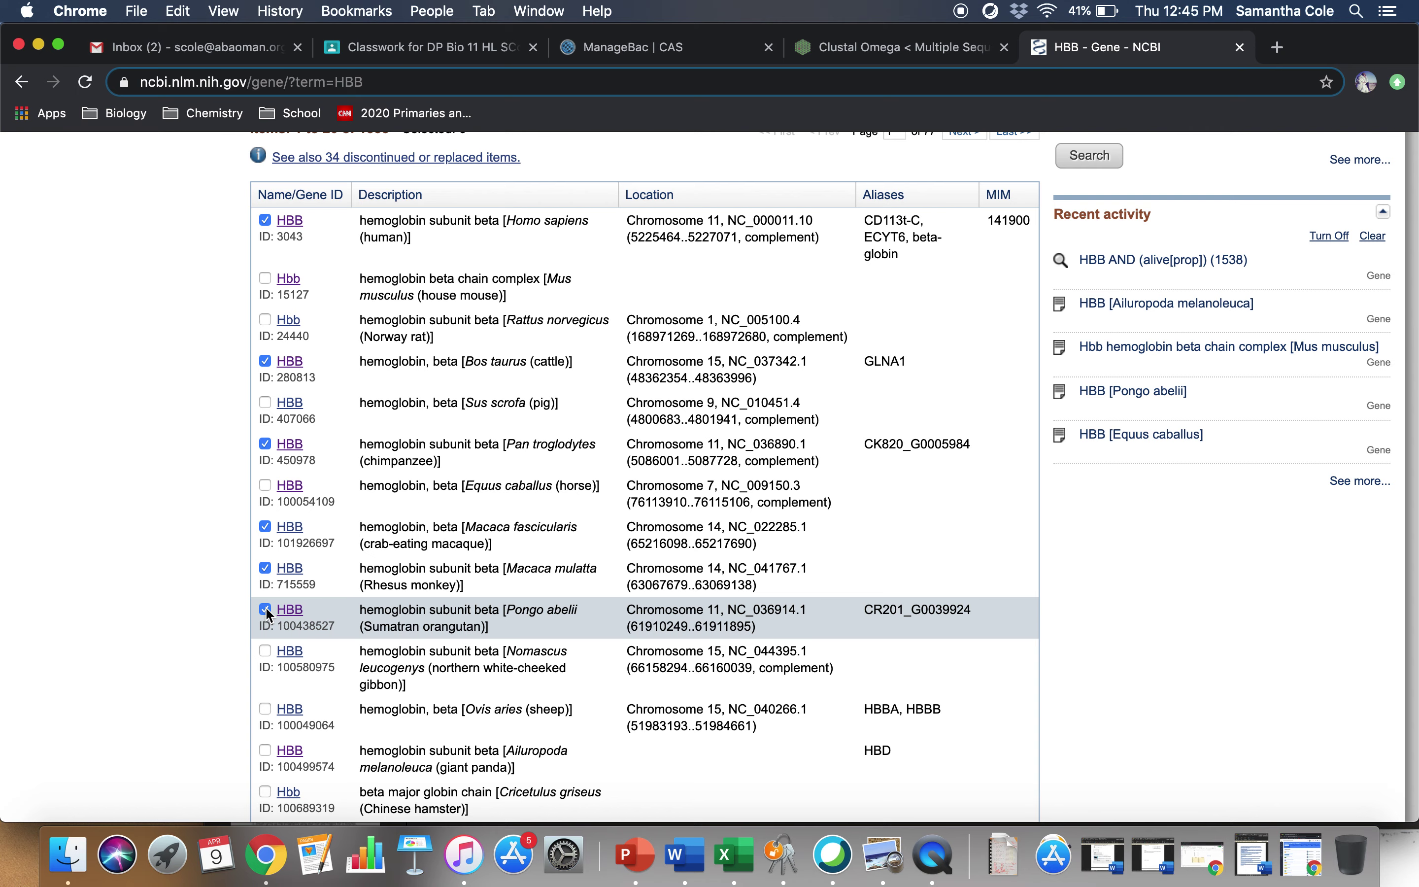
- Send the selected genes to the NCBI Clipboard and open the Clipboard's item list
scroll(267, 611, "down", 10)
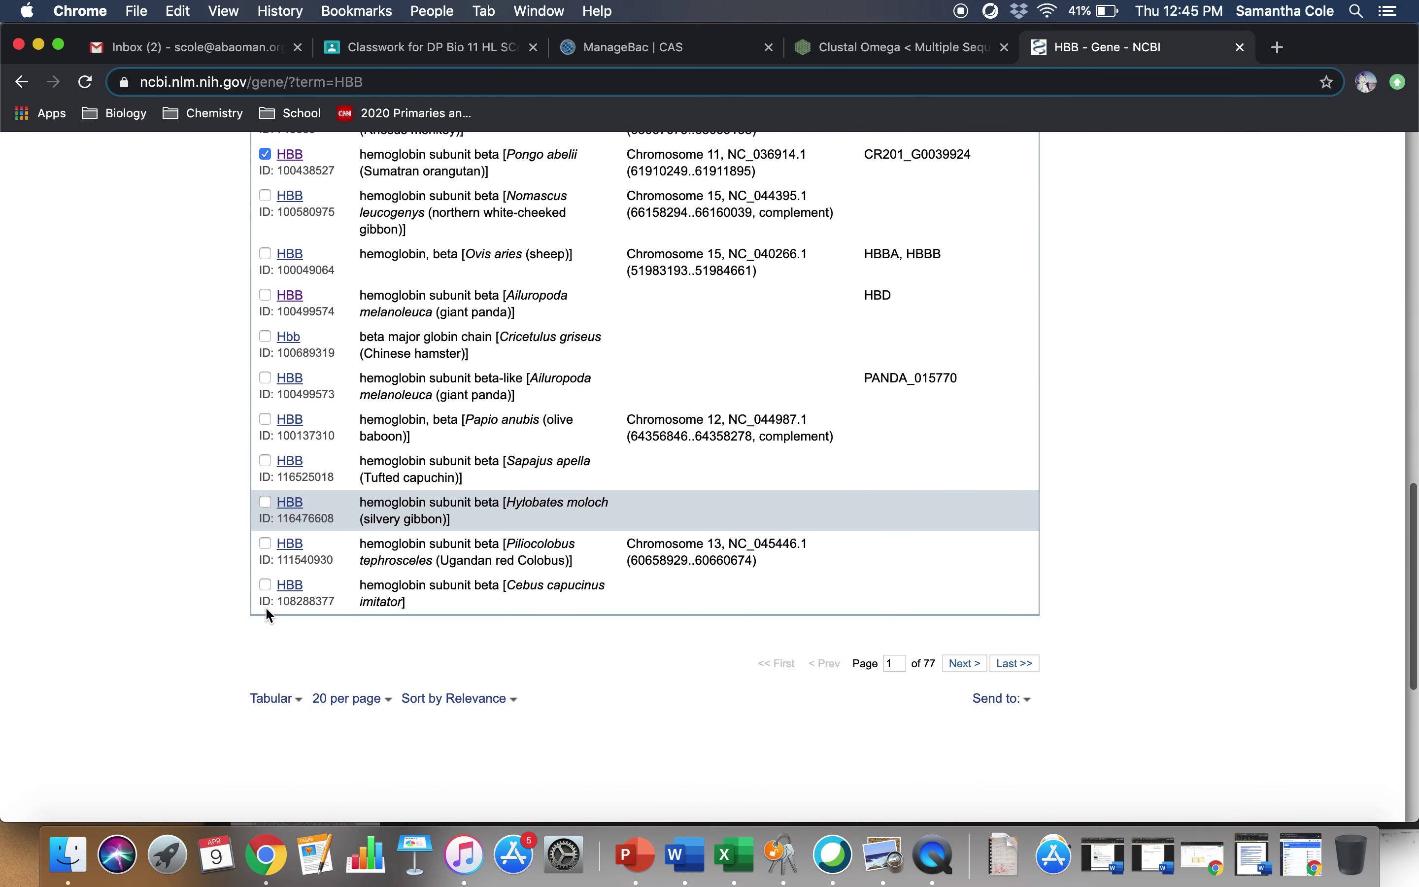
left_click(1002, 701)
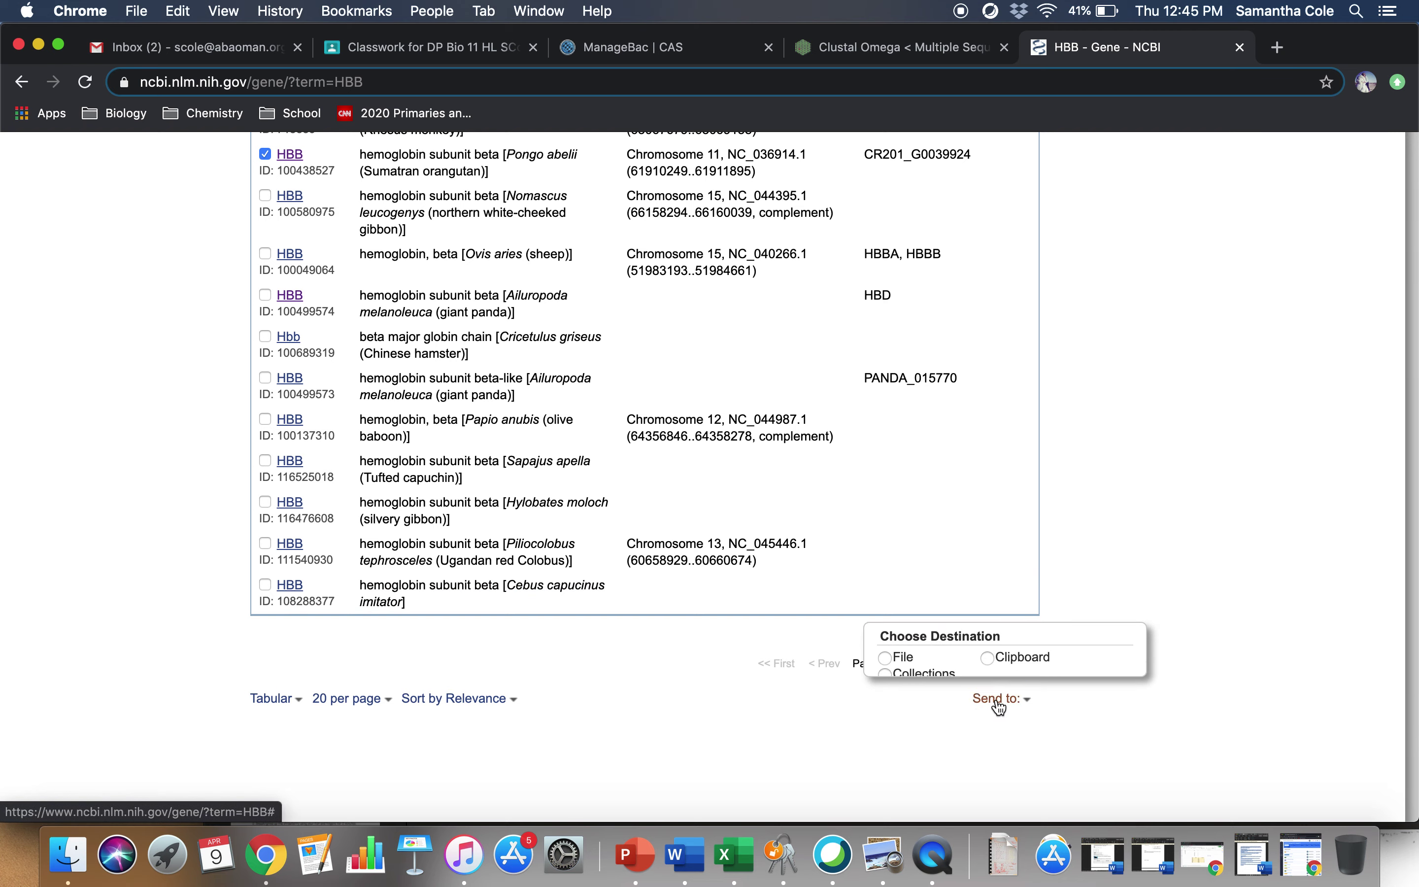
left_click(988, 658)
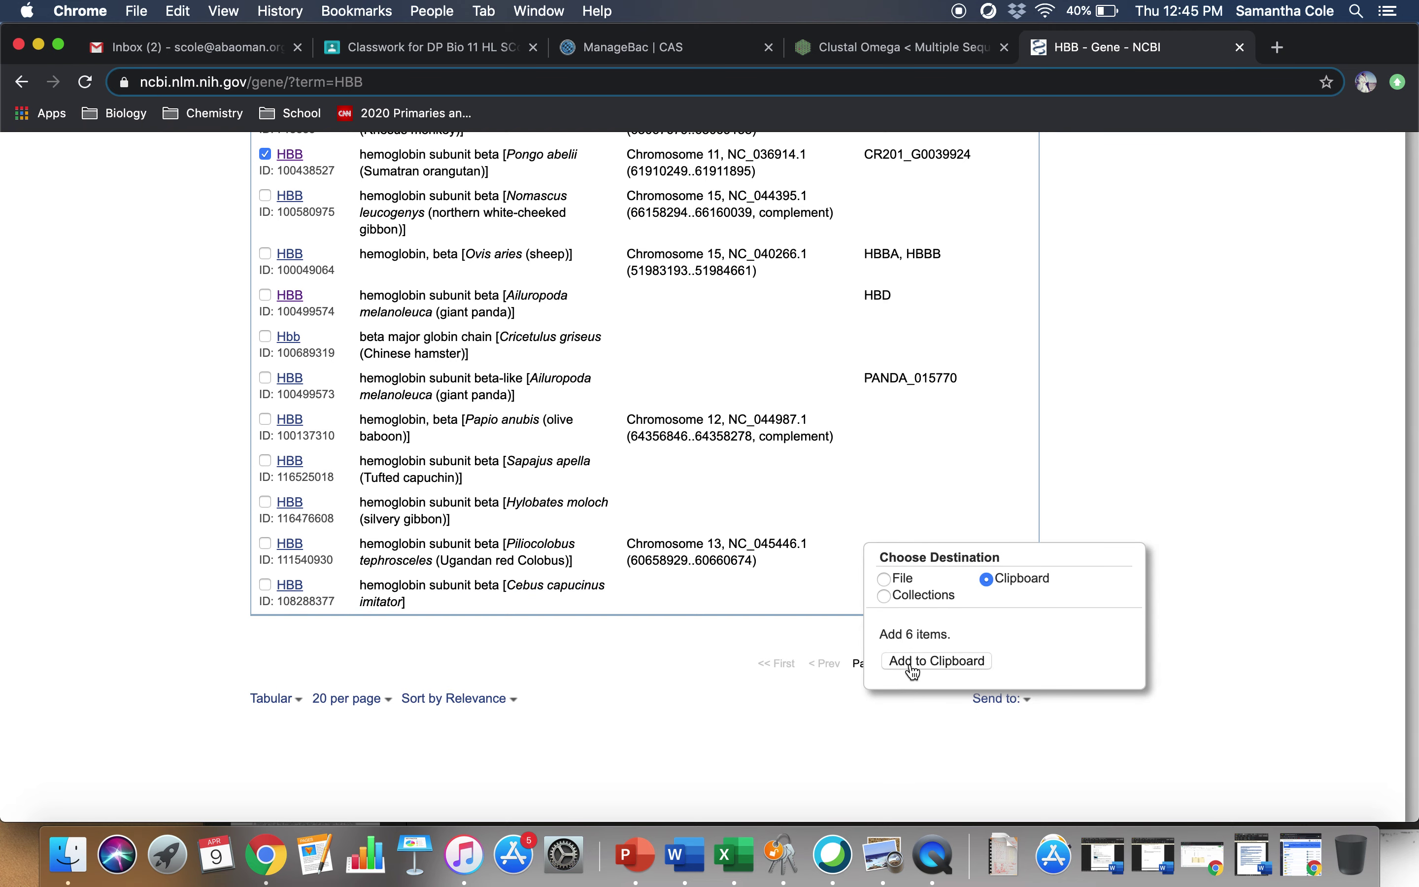
left_click(913, 665)
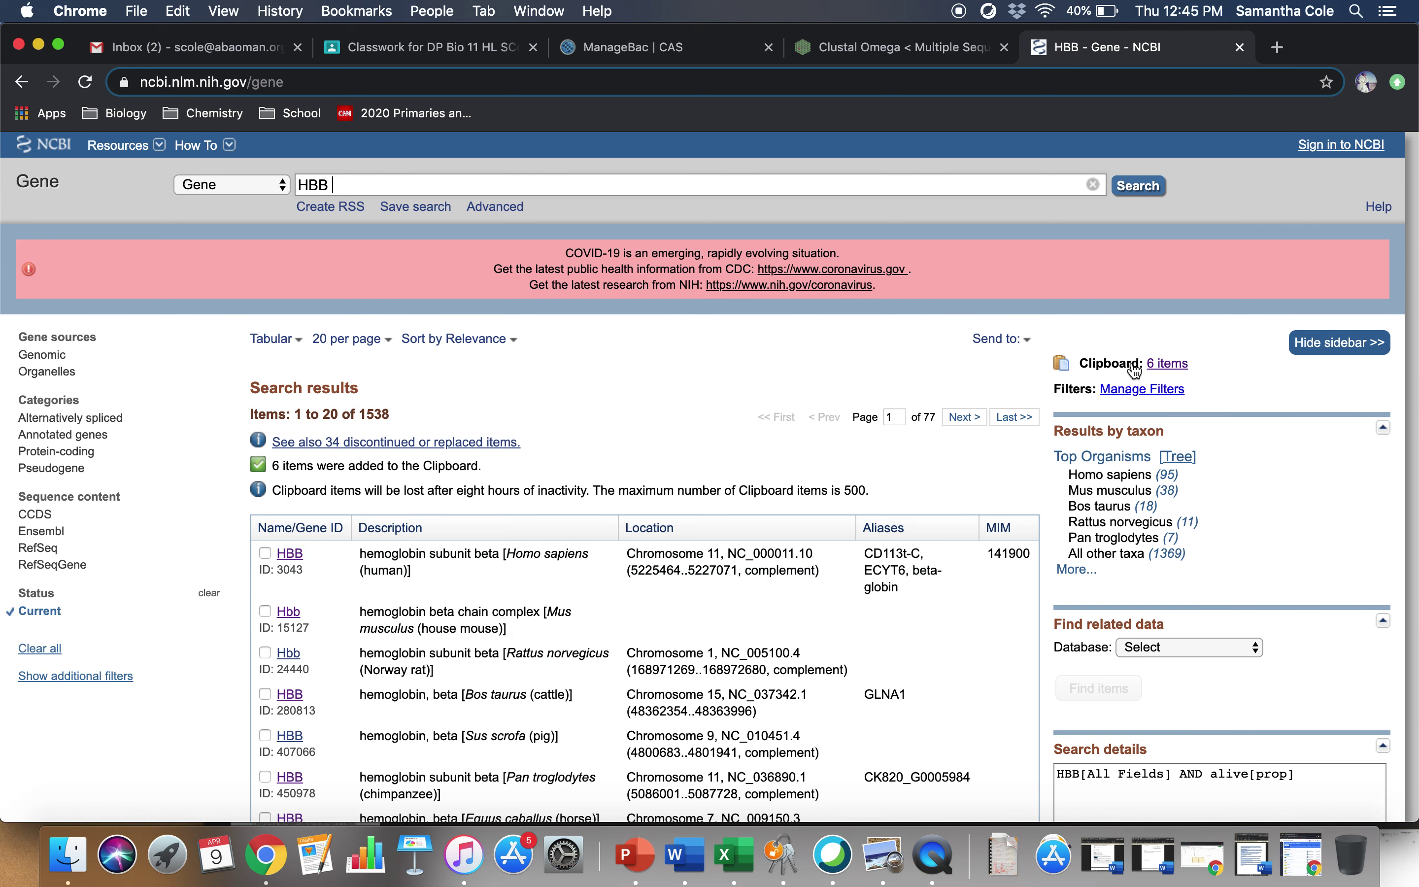
left_click(1170, 369)
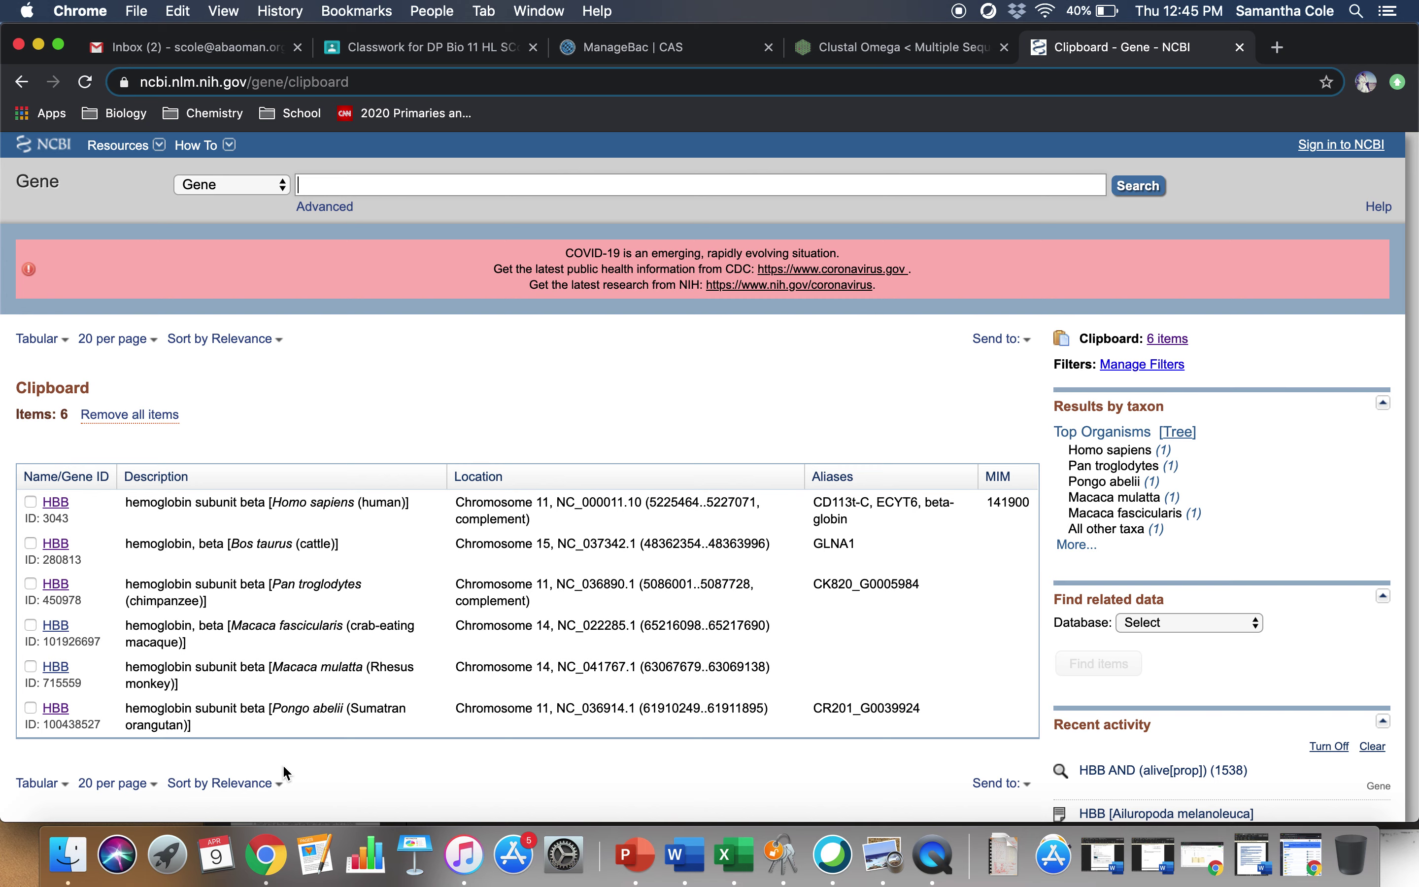
- Open the FASTA nucleotide sequence of the Homo sapiens HBB gene and copy it in full, including its header line
scroll(283, 765, "down", 1)
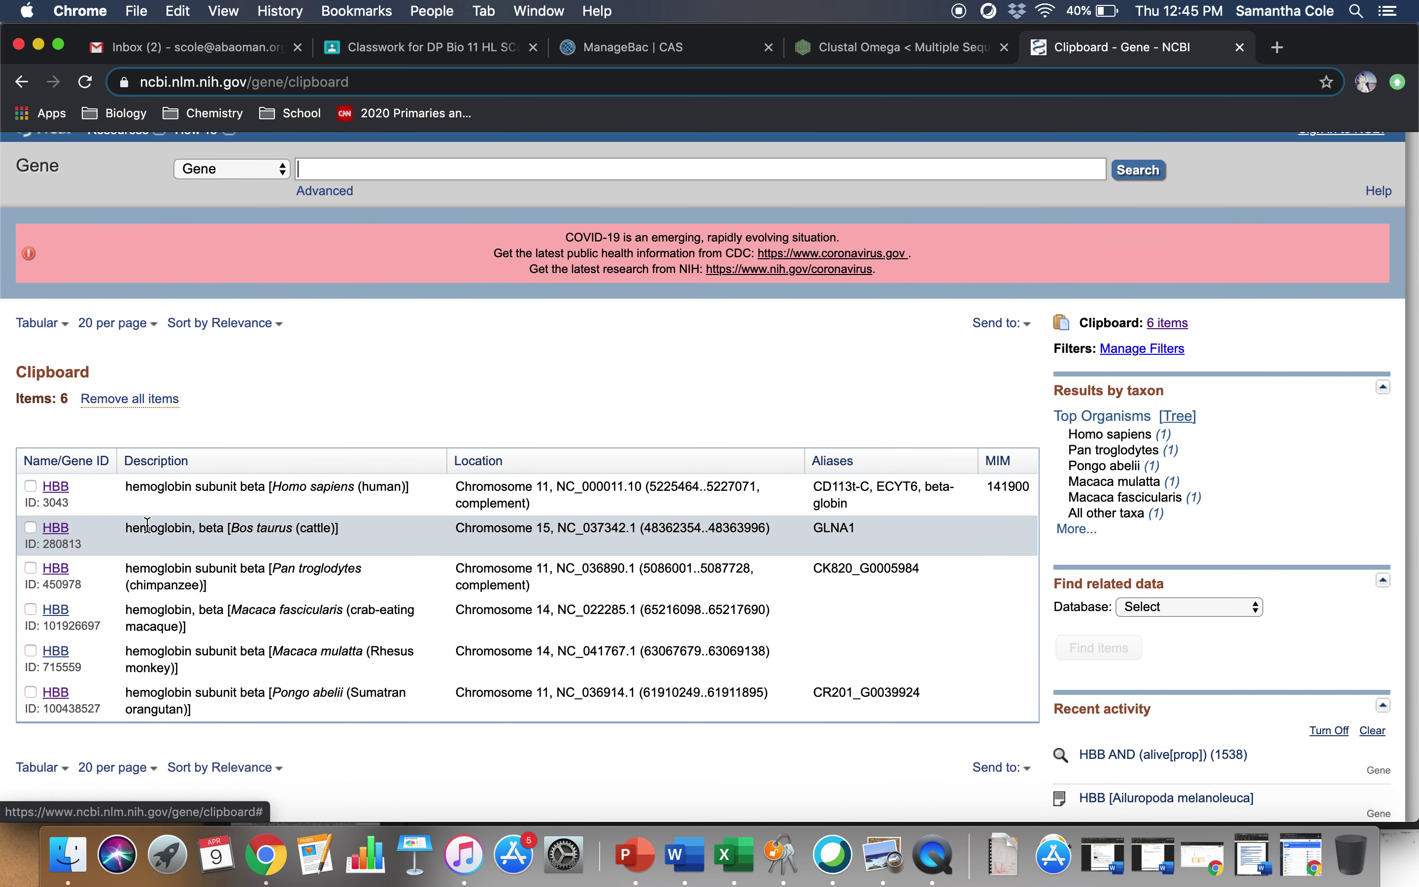
left_click(54, 488)
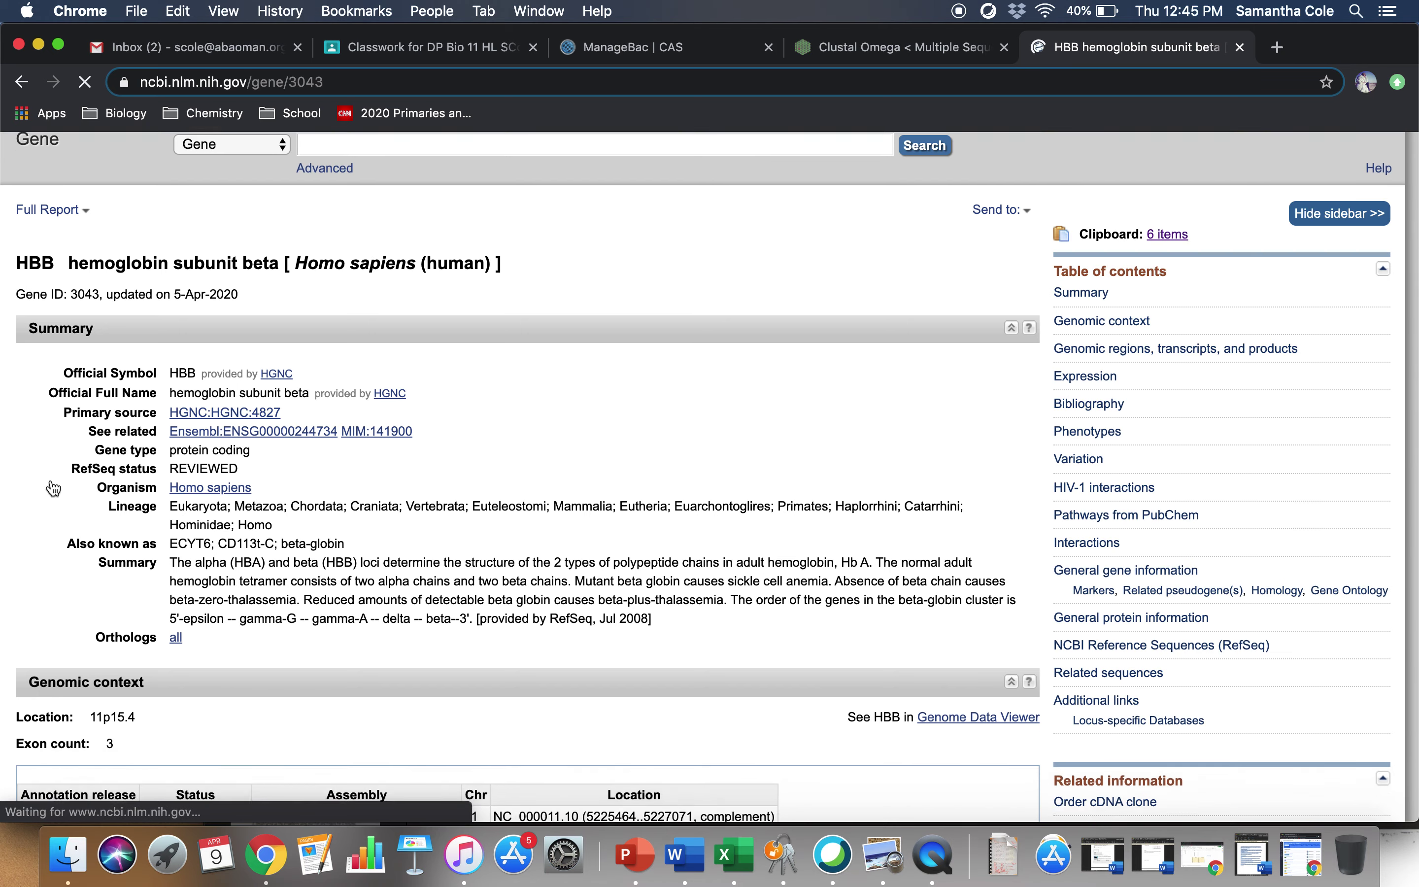
scroll(54, 487, "down", 10)
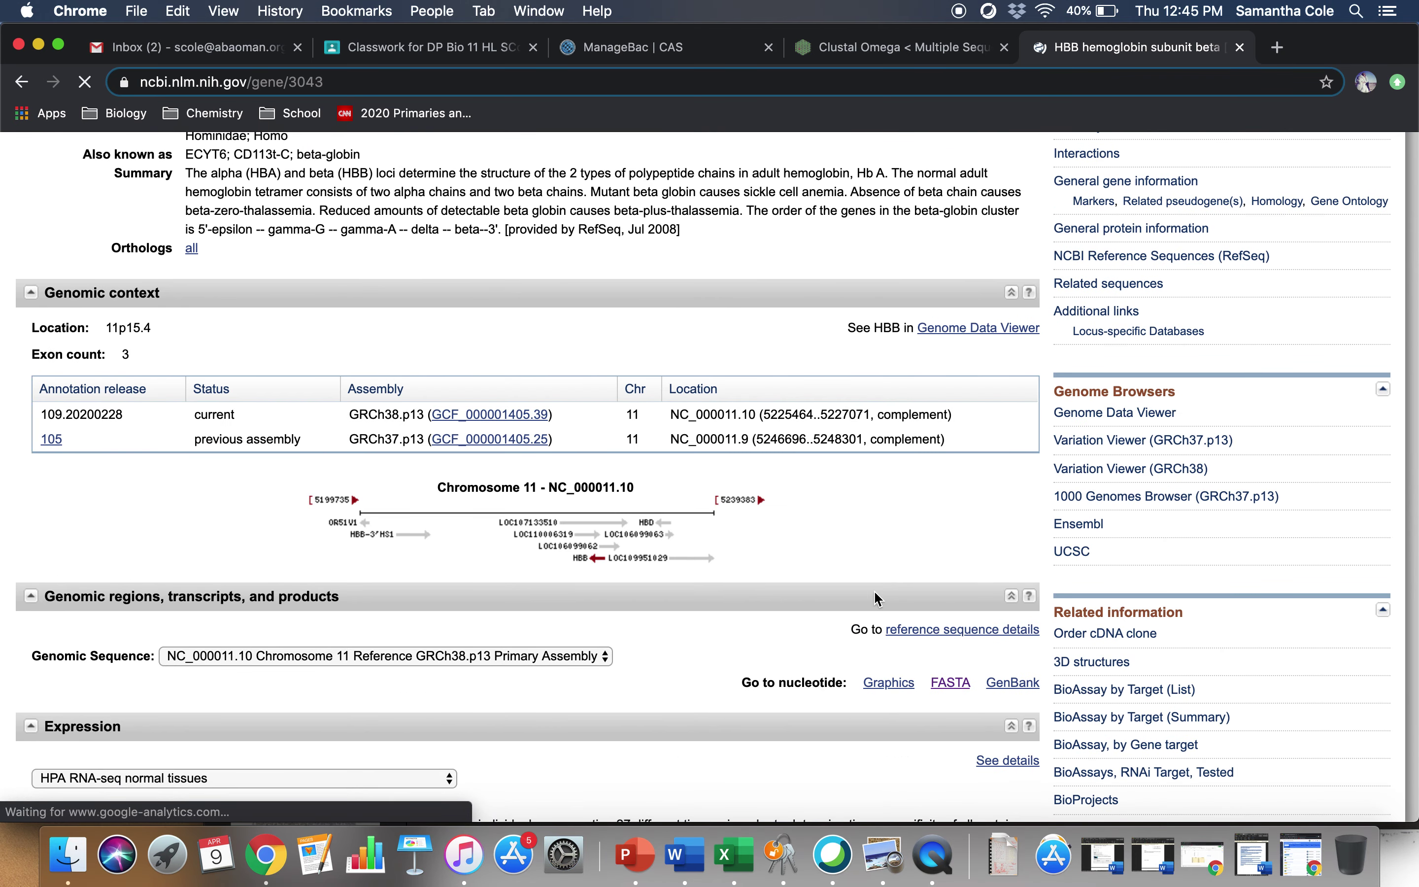
left_click(952, 684)
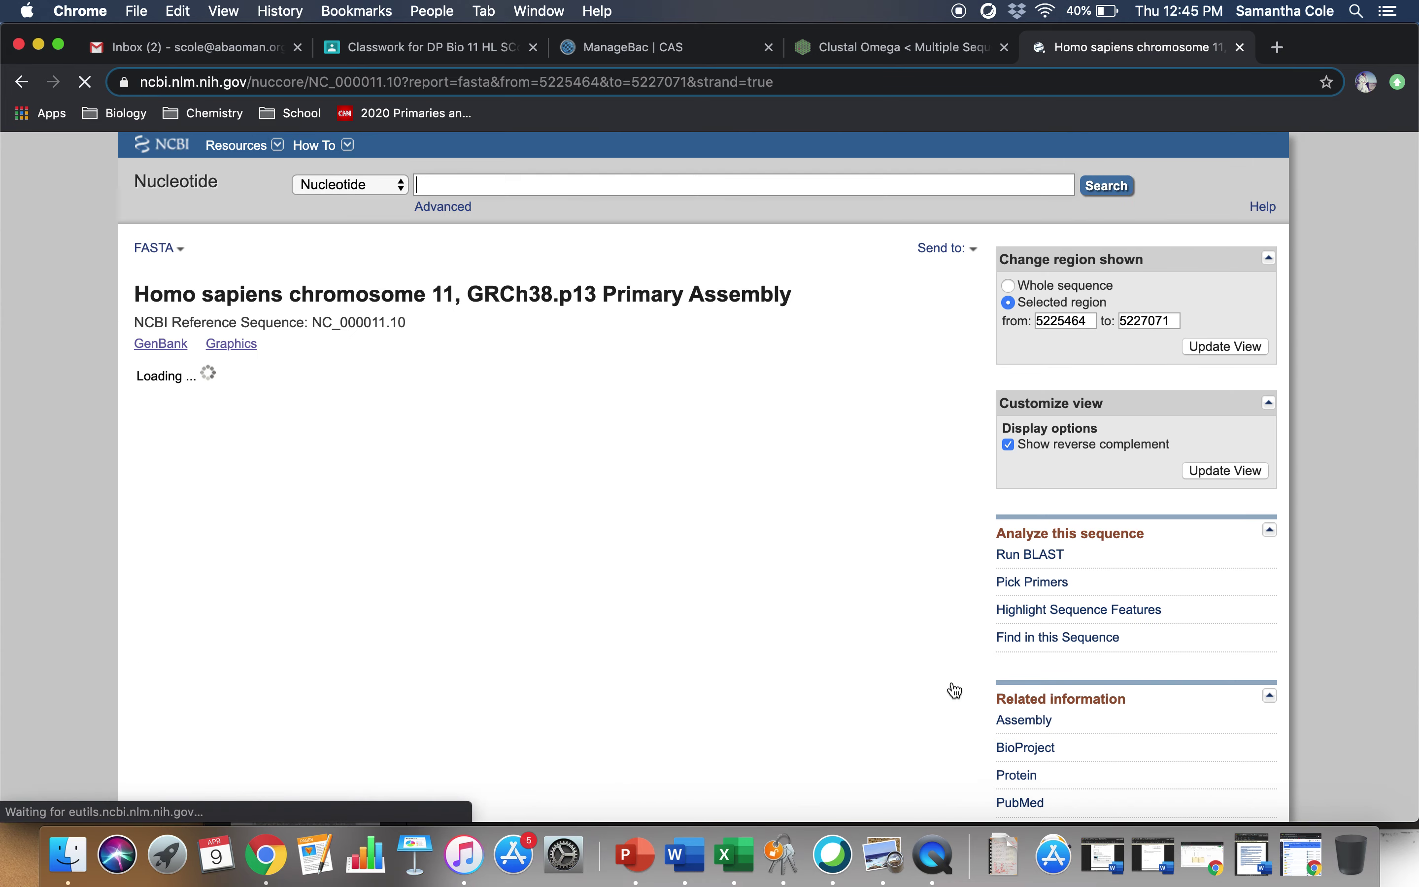
scroll(954, 690, "down", 5)
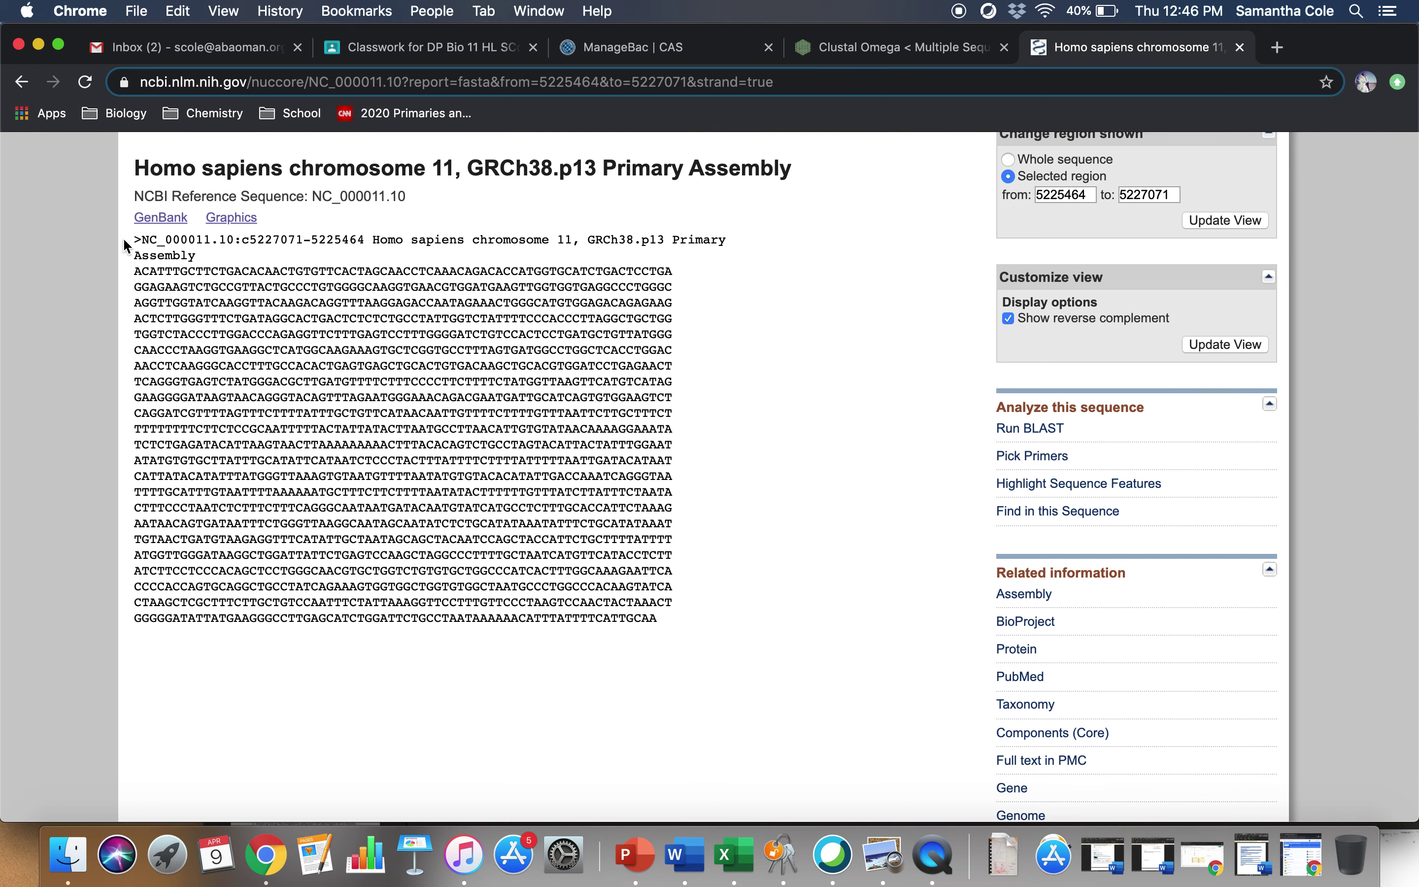
left_click_drag(135, 240, 734, 622)
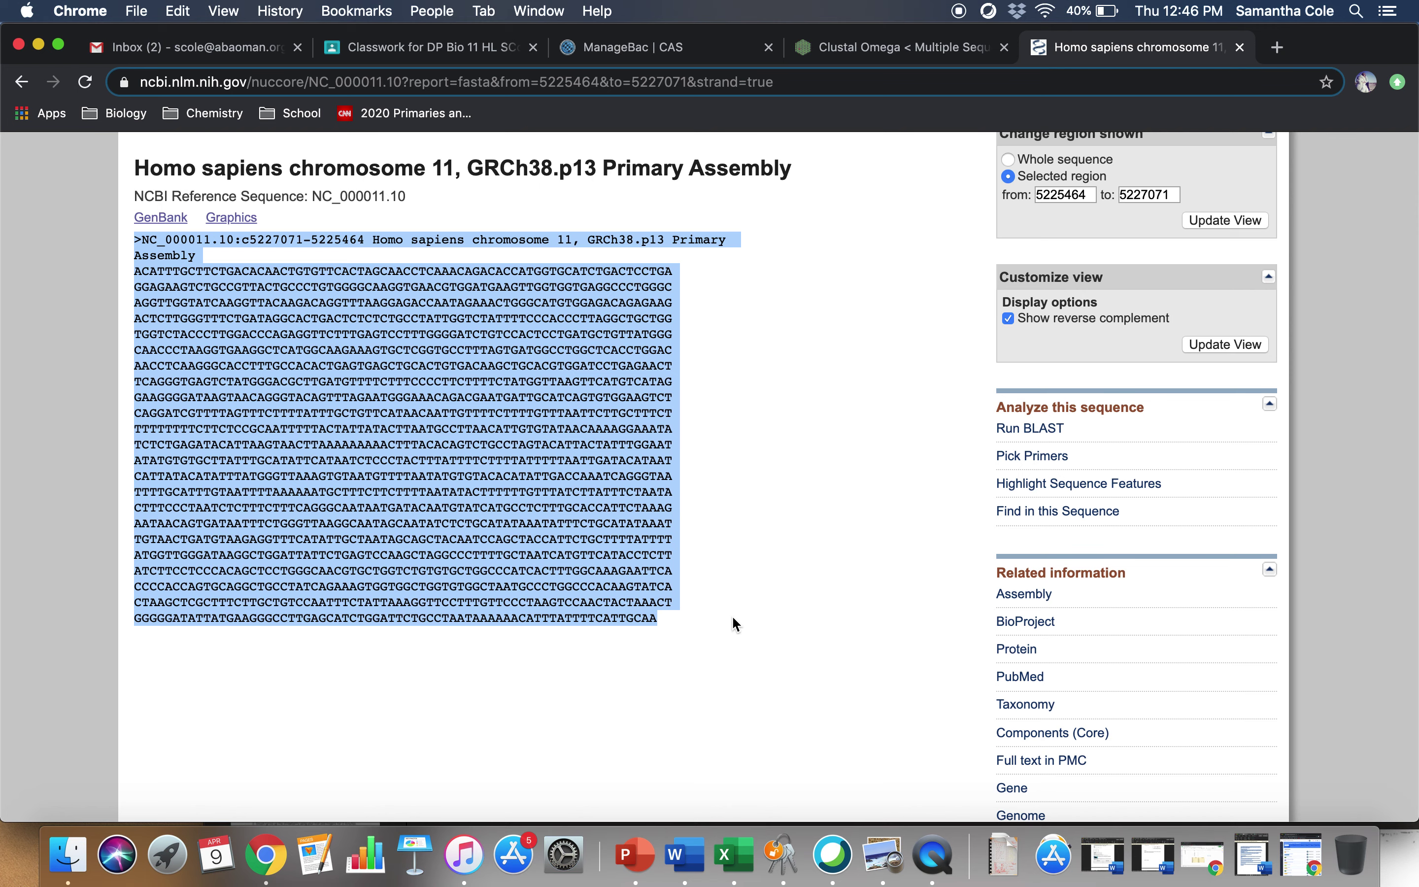
- Switch to Clustal Omega, set the input sequence type to DNA and paste the copied human HBB sequence
left_click(870, 57)
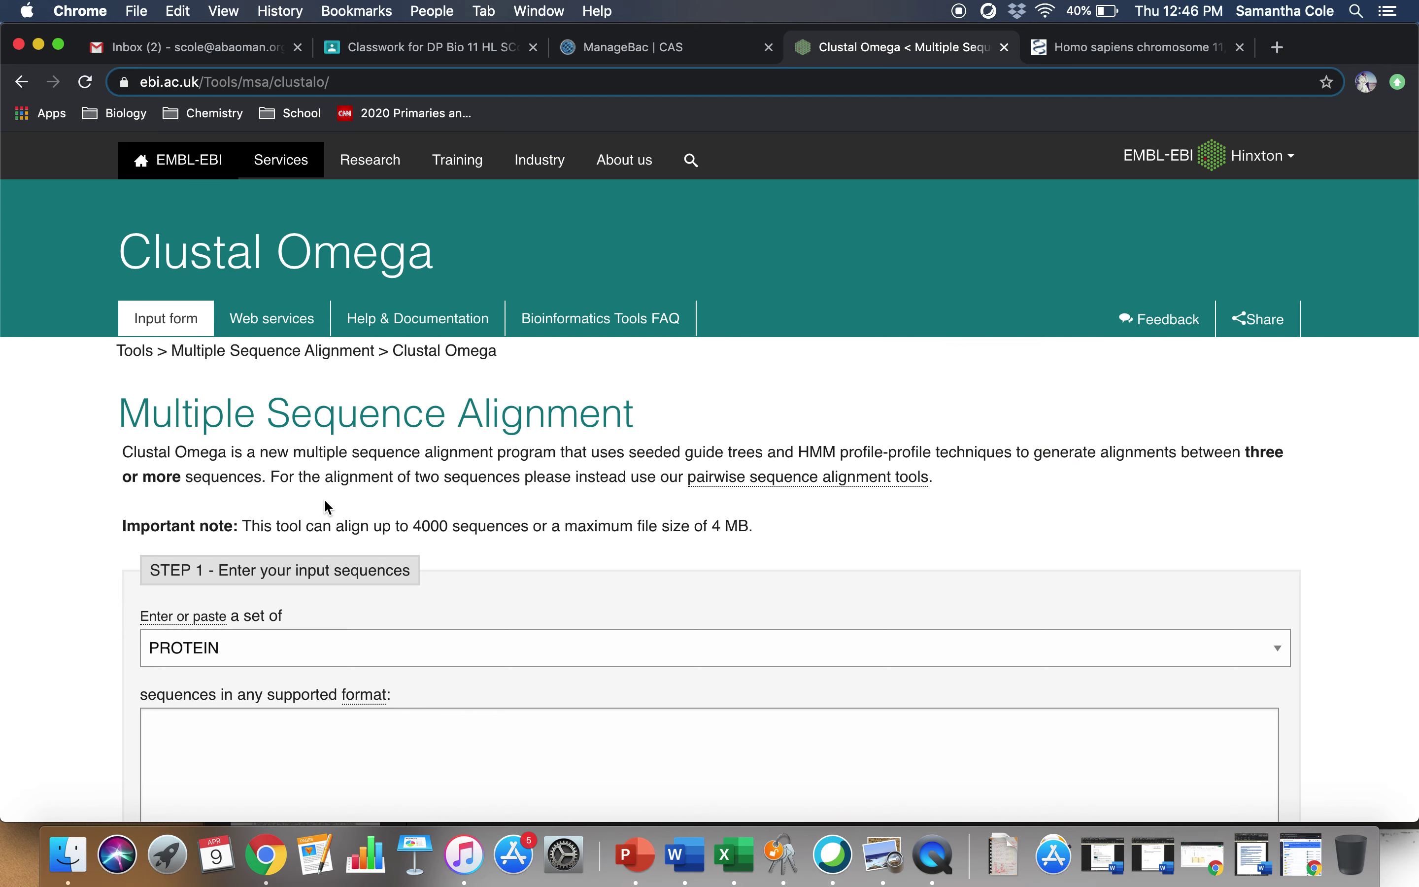
scroll(324, 498, "down", 5)
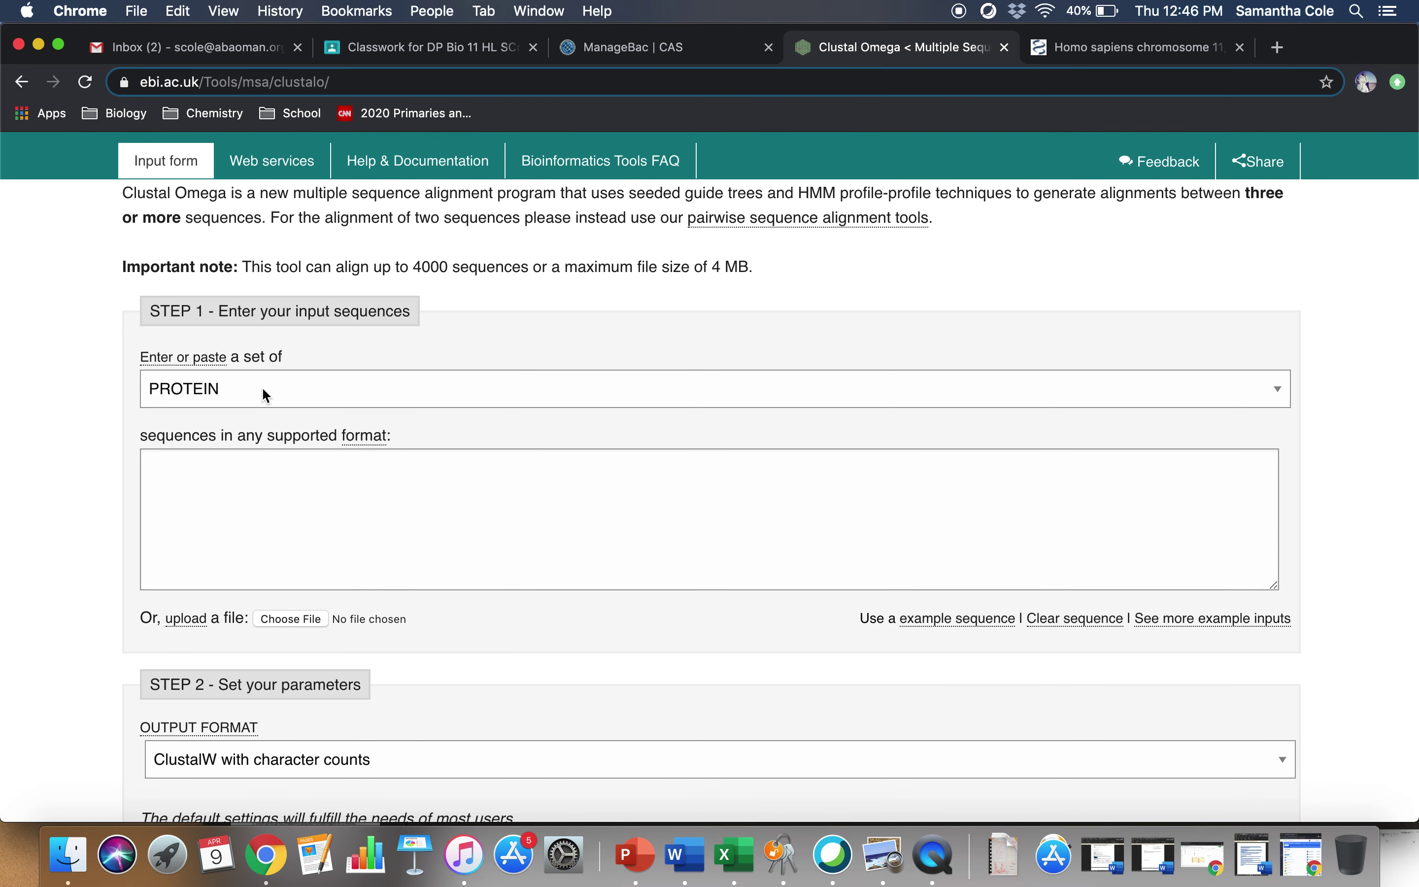
left_click(267, 395)
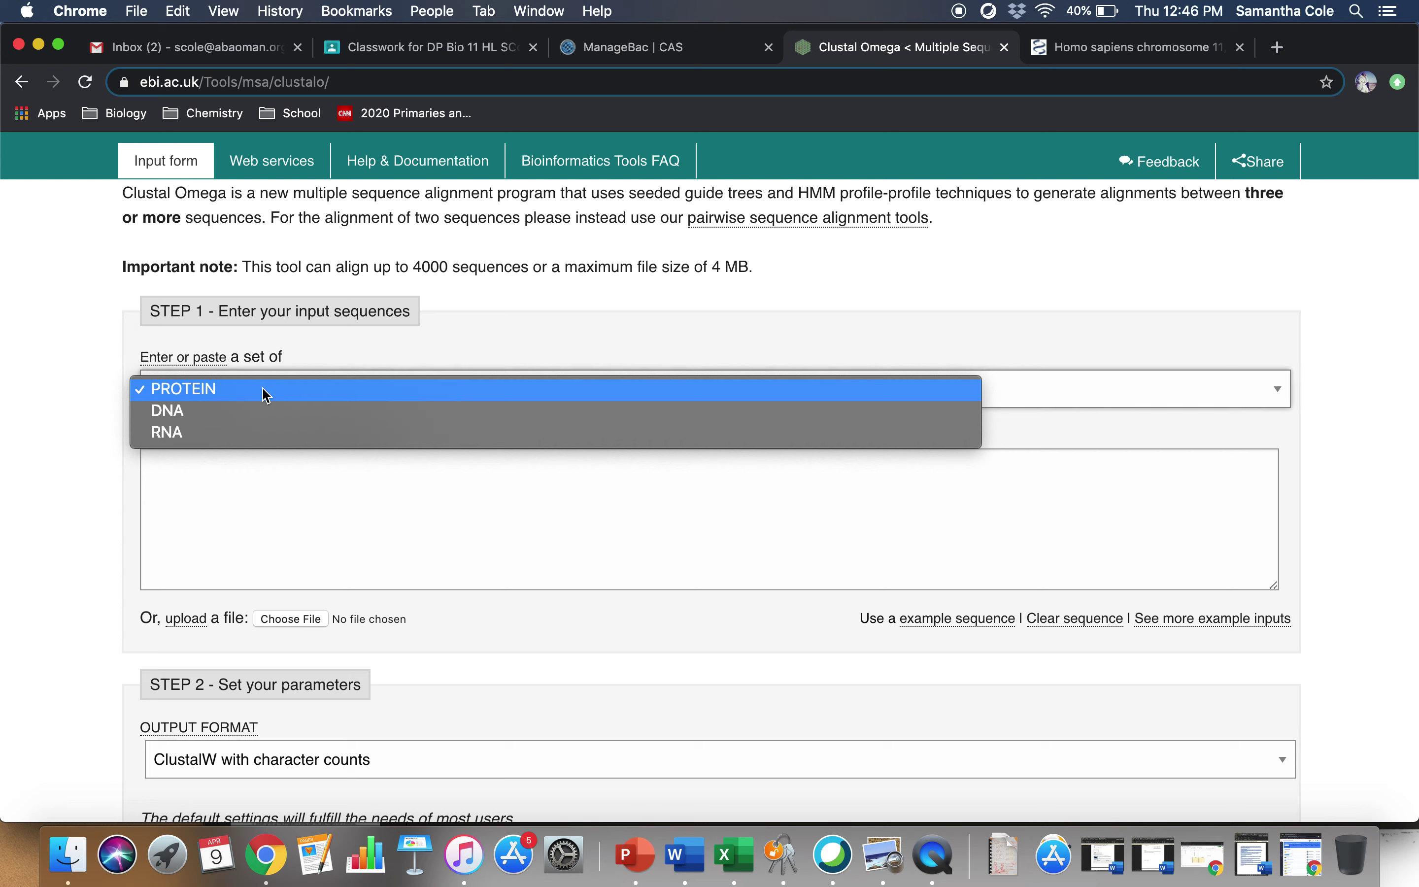
left_click(222, 412)
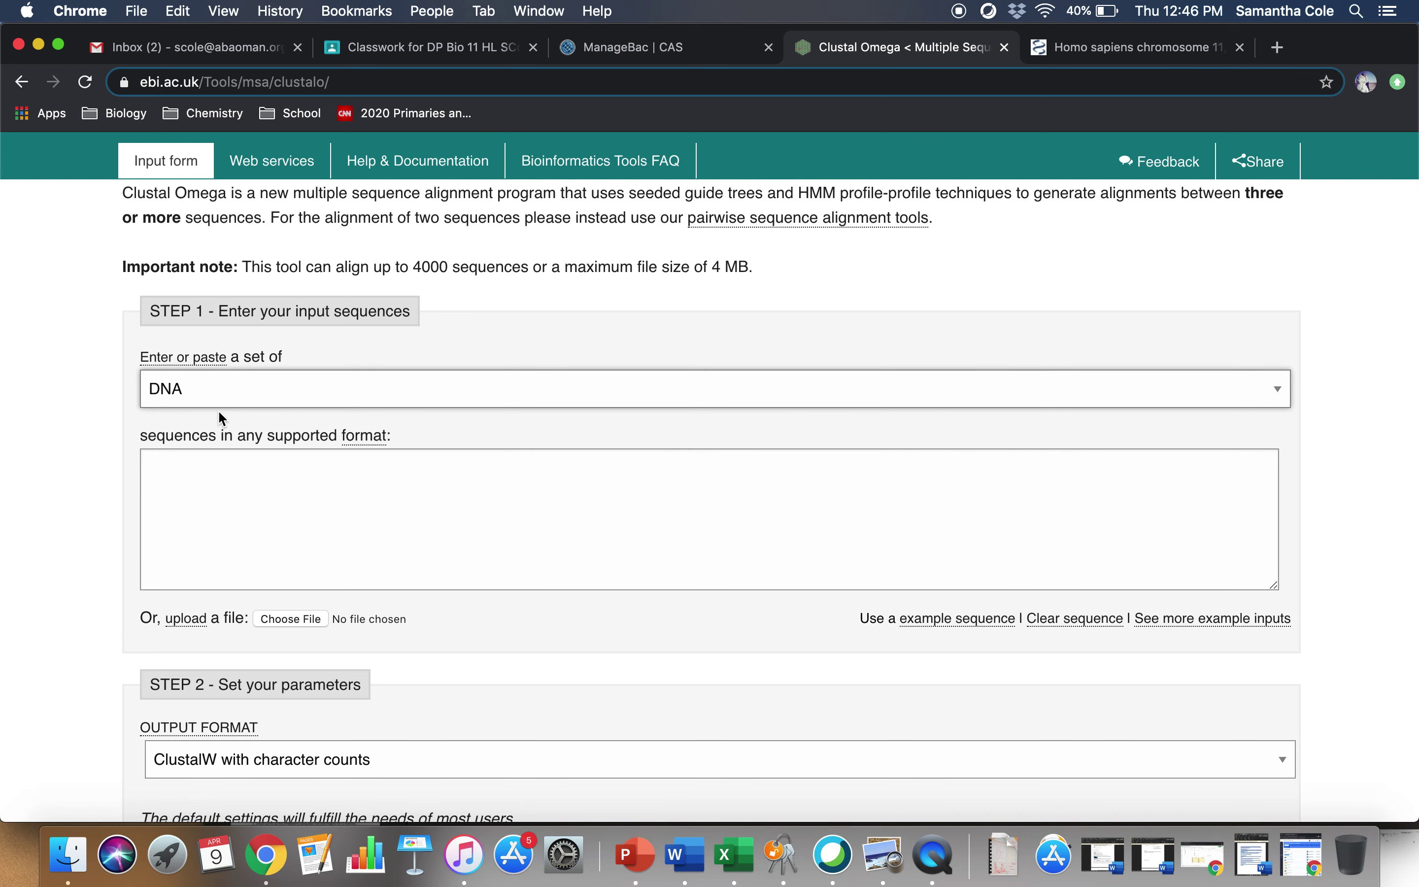
left_click(201, 465)
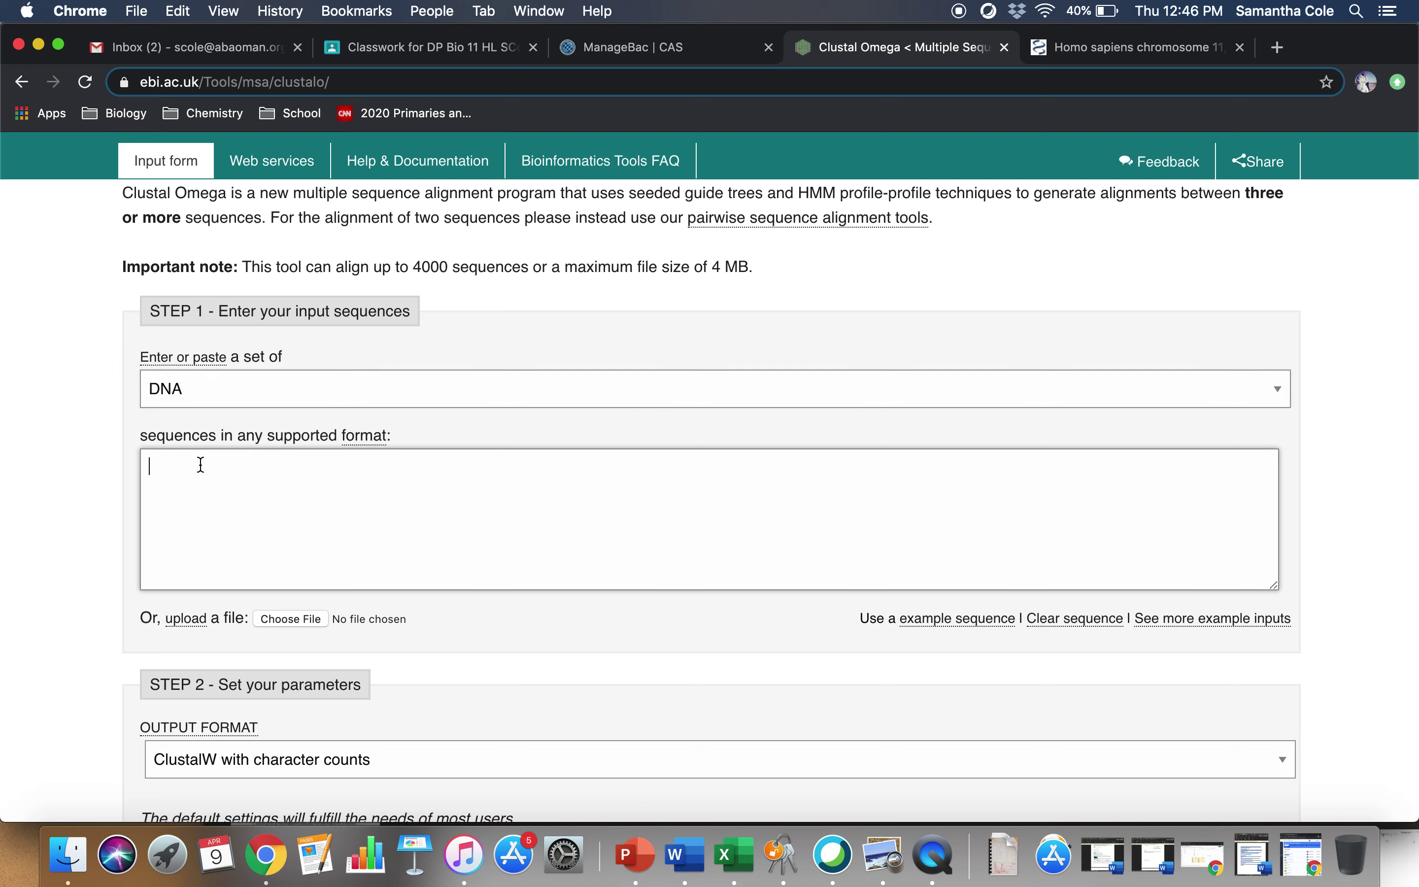
key("super+v")
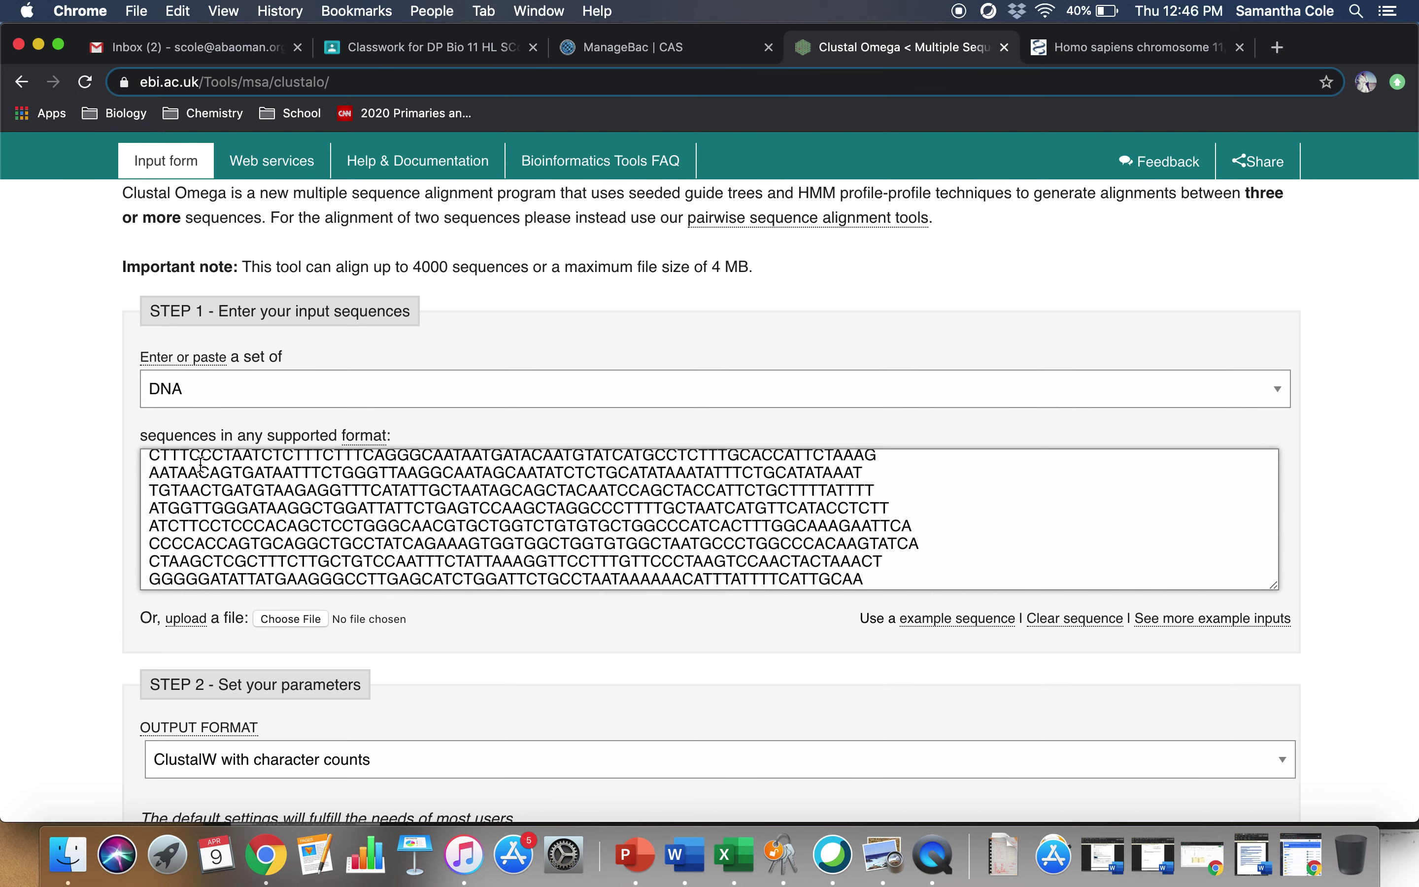
- Shorten the start of the human sequence's header to ">NC_Homosapiens", removing the accession digits, coordinates and the space in the species name
scroll(334, 489, "up", 1)
scroll(334, 488, "up", 5)
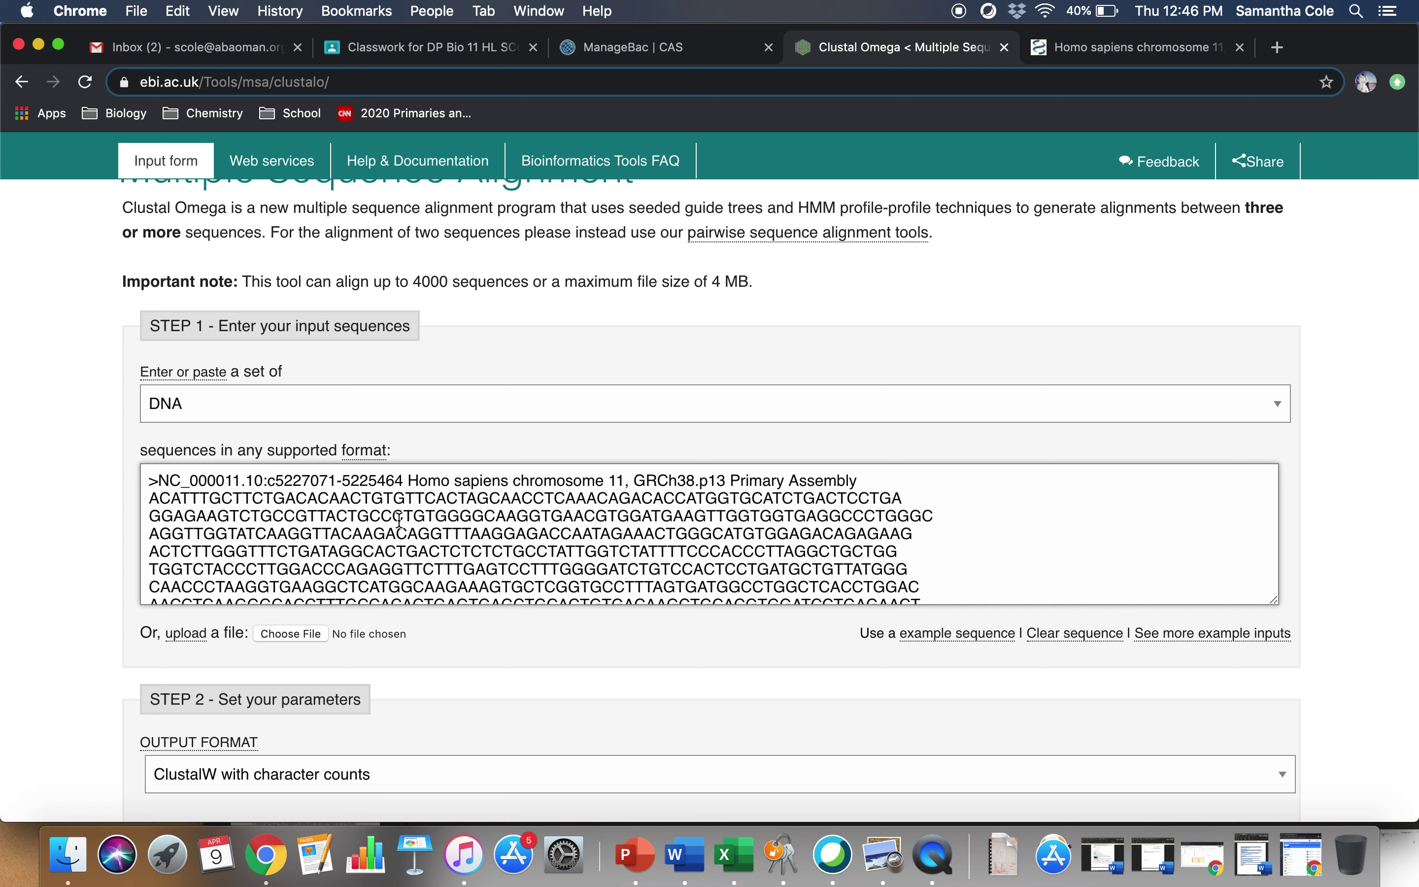
scroll(398, 520, "up", 1)
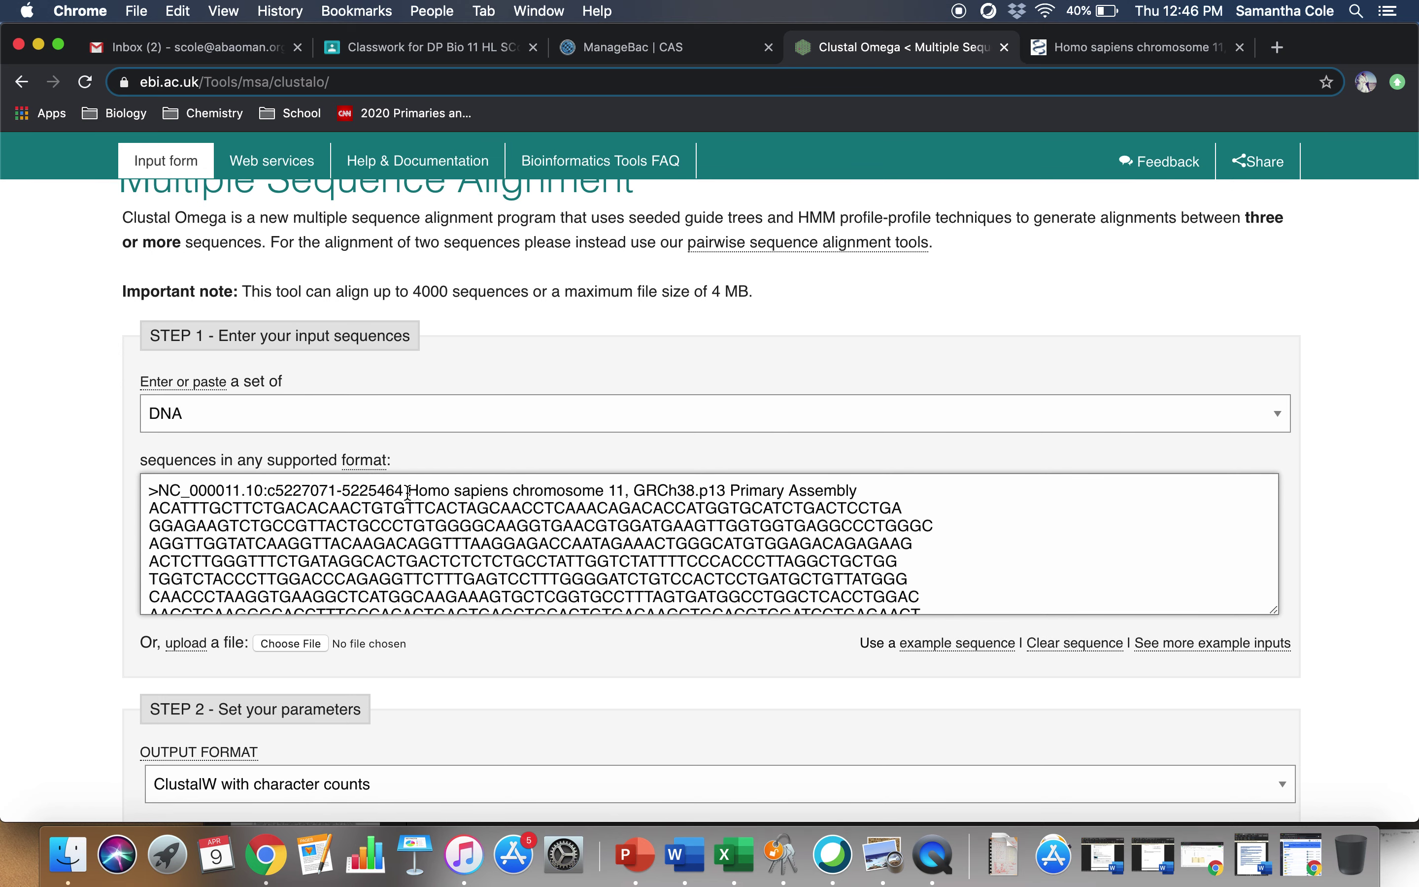
key("BackSpace")
key("BackSpace")
key("BackSpace")
key("BackSpace")
key("BackSpace")
key("BackSpace")
key("BackSpace")
key("BackSpace")
key("BackSpace")
key("BackSpace")
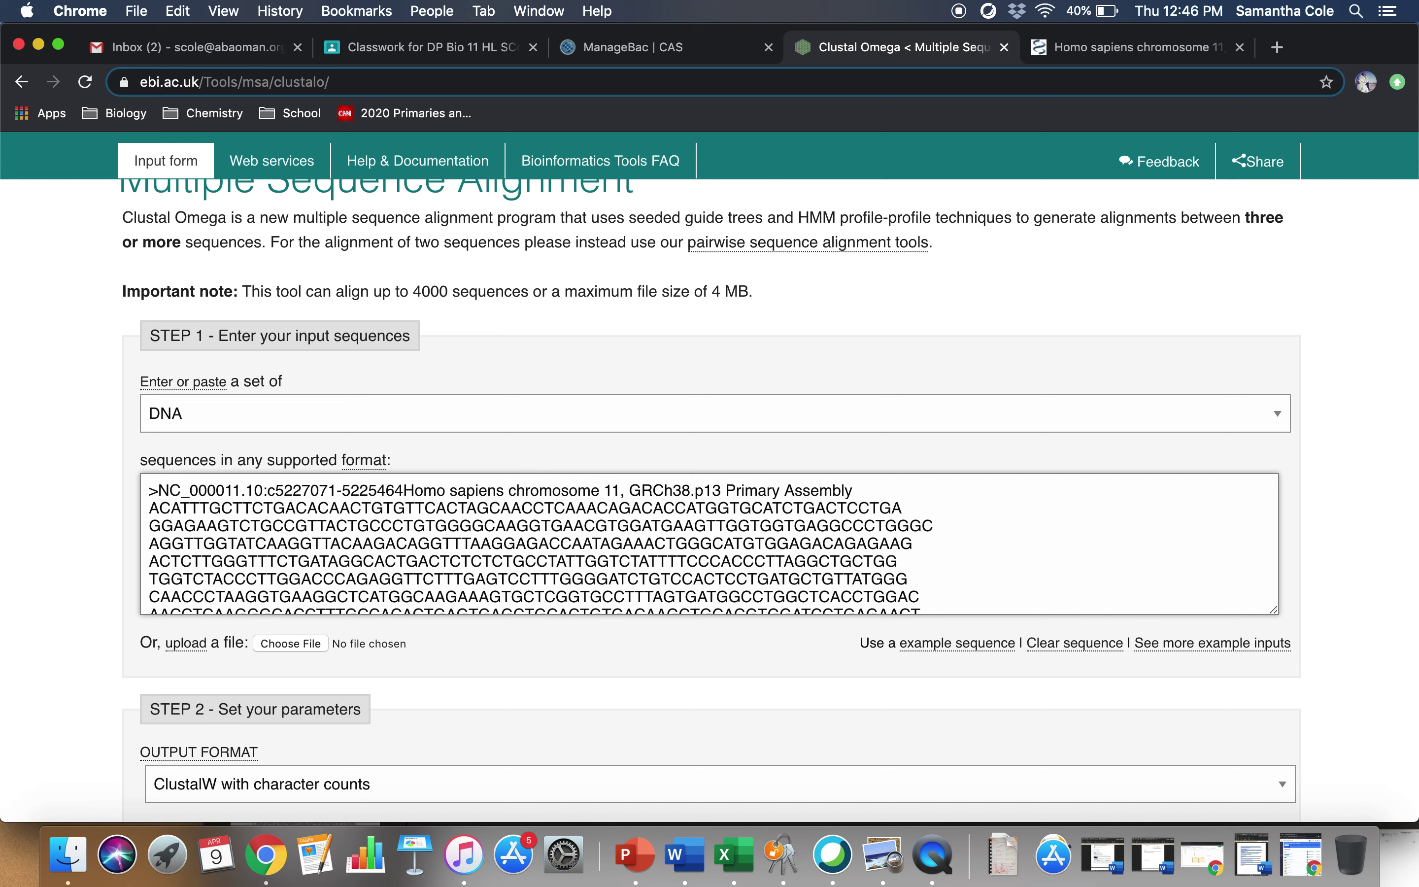
key("BackSpace")
key("BackSpace")
key("BackSpace")
key("BackSpace")
key("BackSpace")
key("BackSpace")
key("BackSpace")
key("BackSpace")
key("BackSpace")
key("BackSpace")
key("BackSpace")
key("BackSpace")
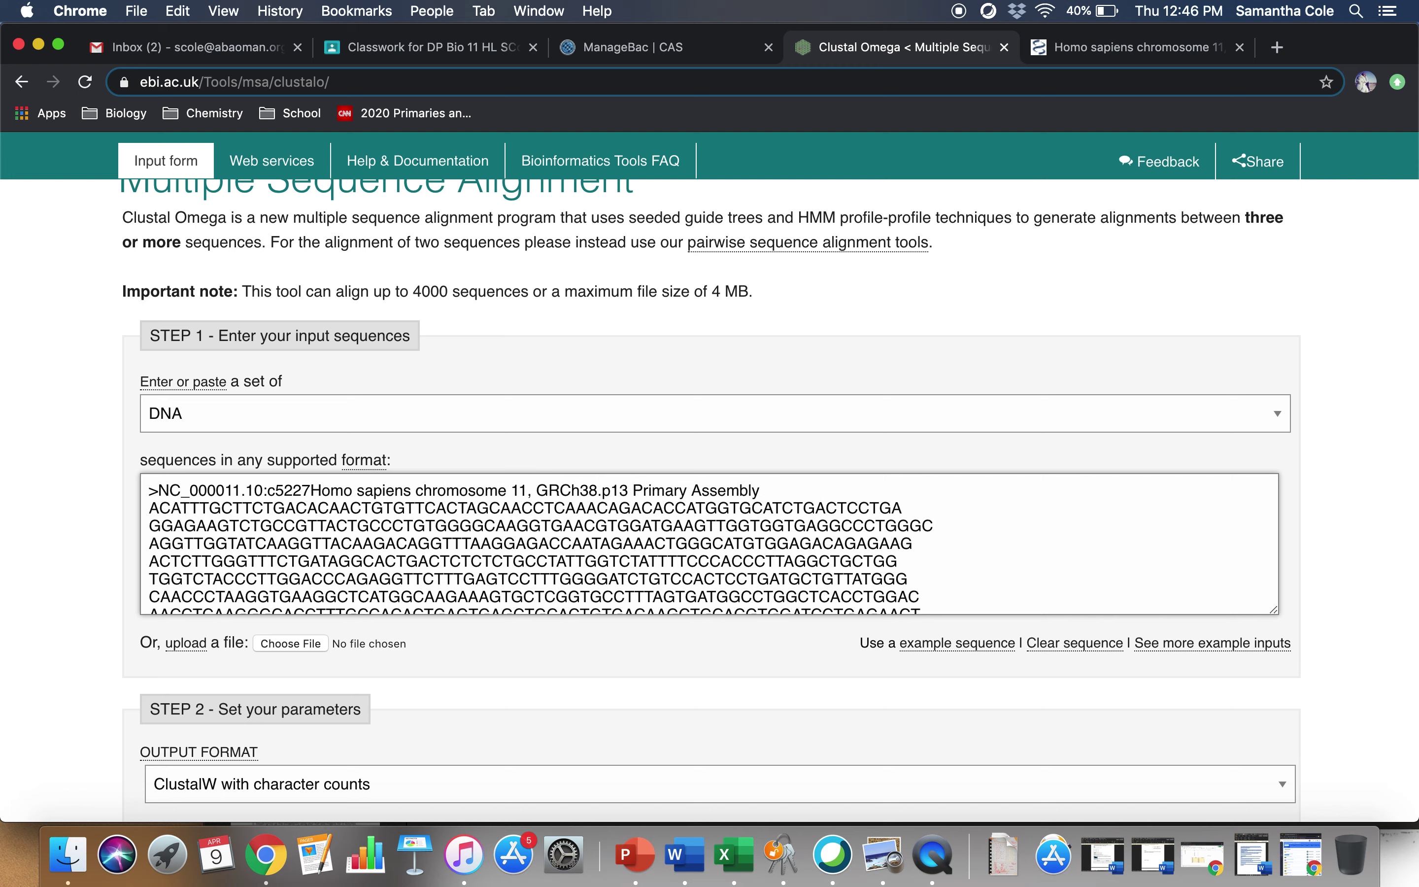
key("BackSpace")
key("BackSpace")
key("BackSpace")
key("BackSpace")
key("BackSpace")
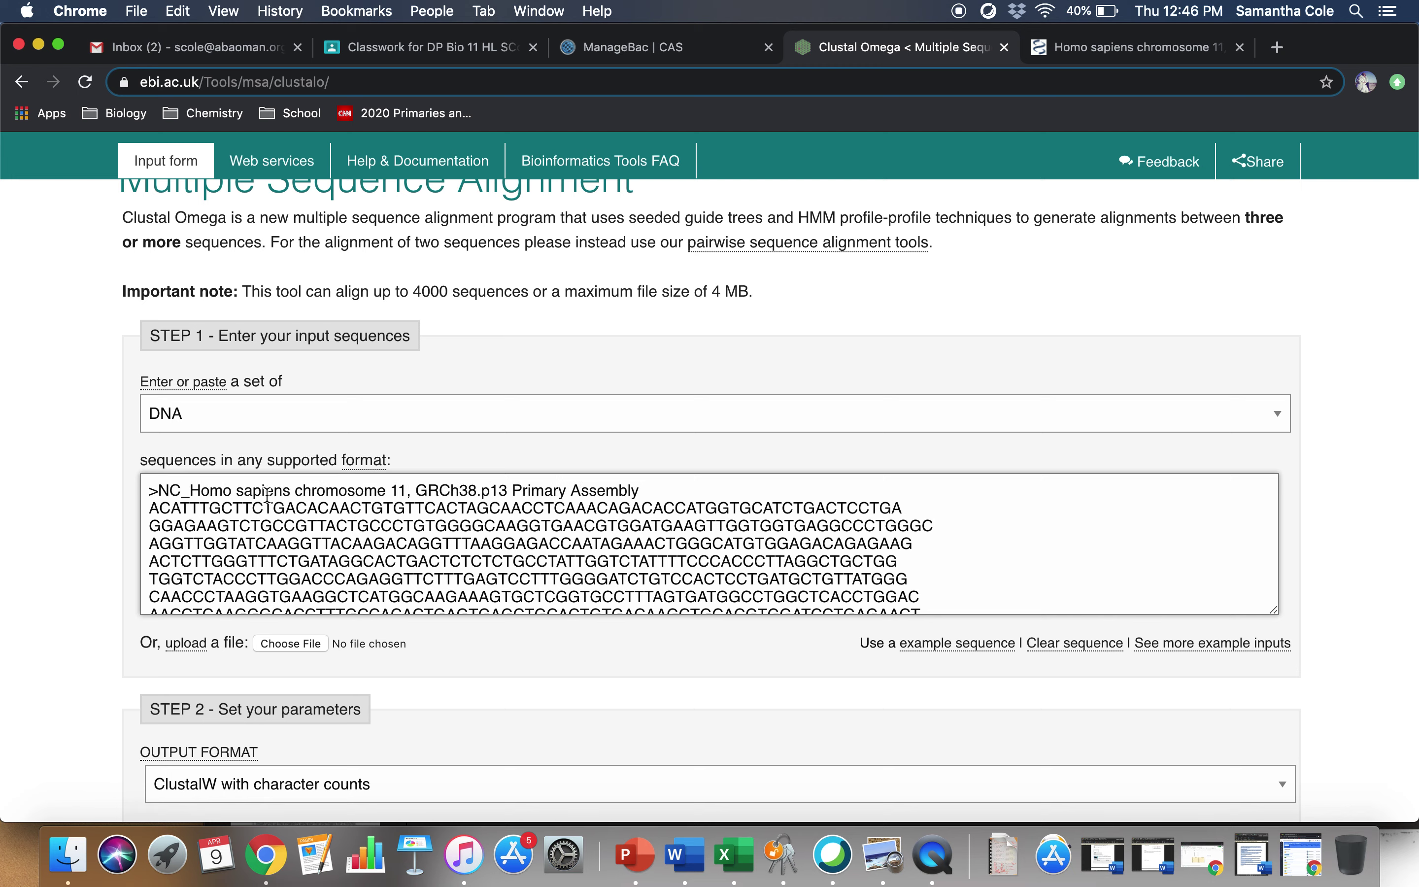
left_click(239, 490)
key("BackSpace")
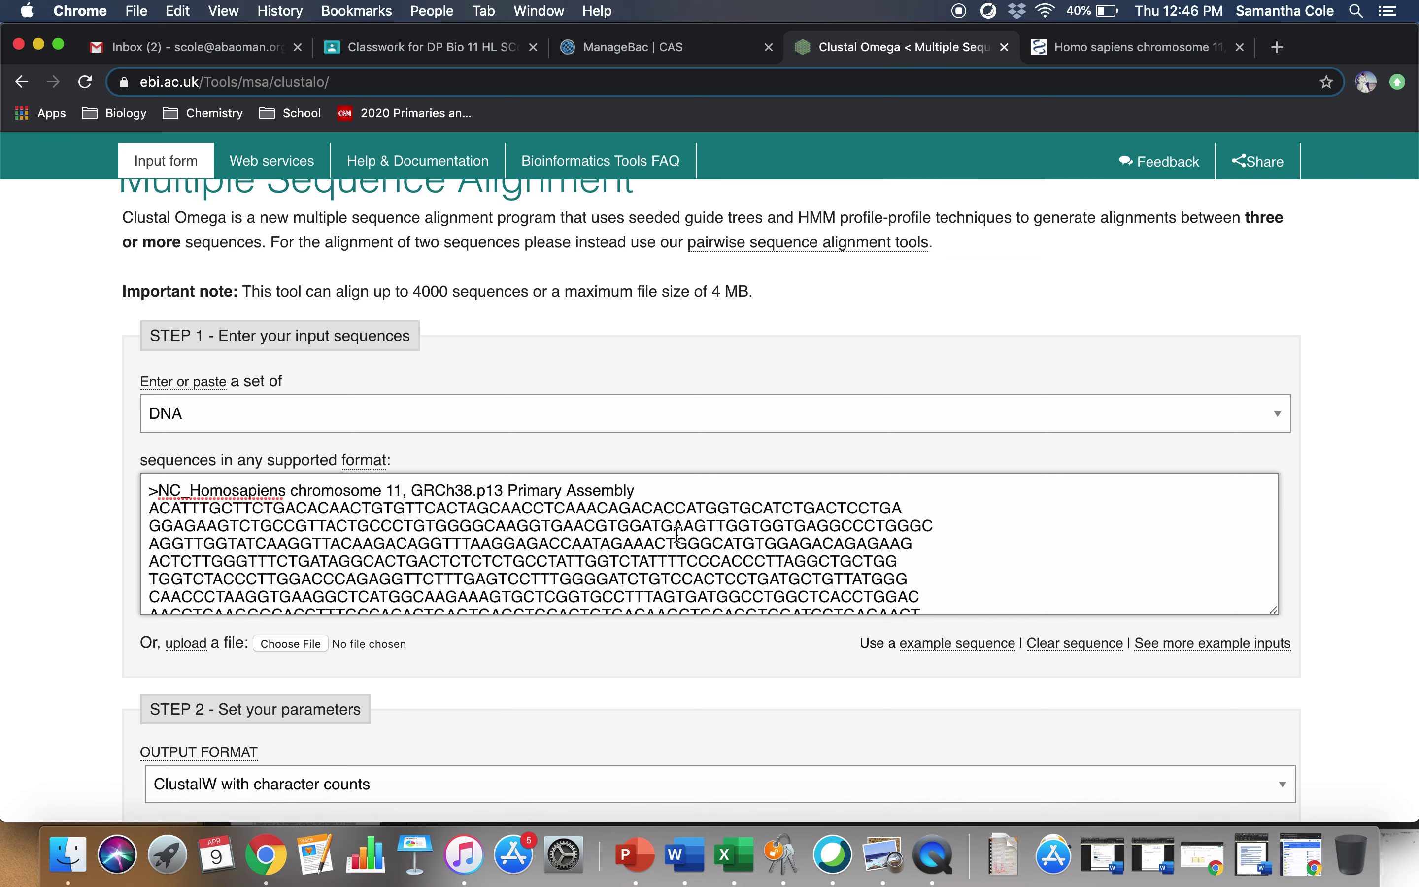
- Add a new line after the end of the human sequence in the sequence input box
scroll(679, 535, "down", 10)
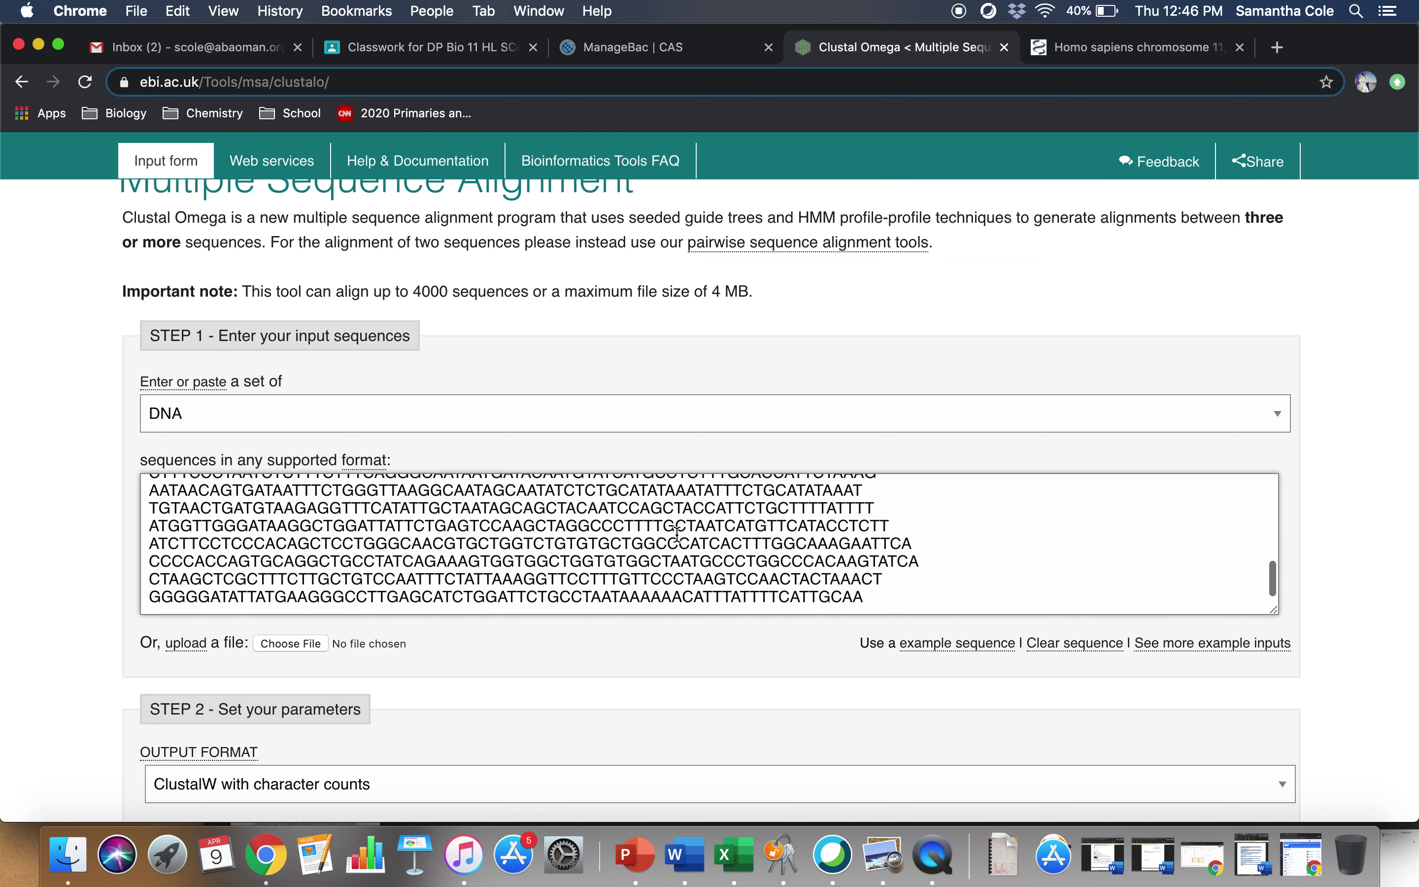
left_click(874, 520)
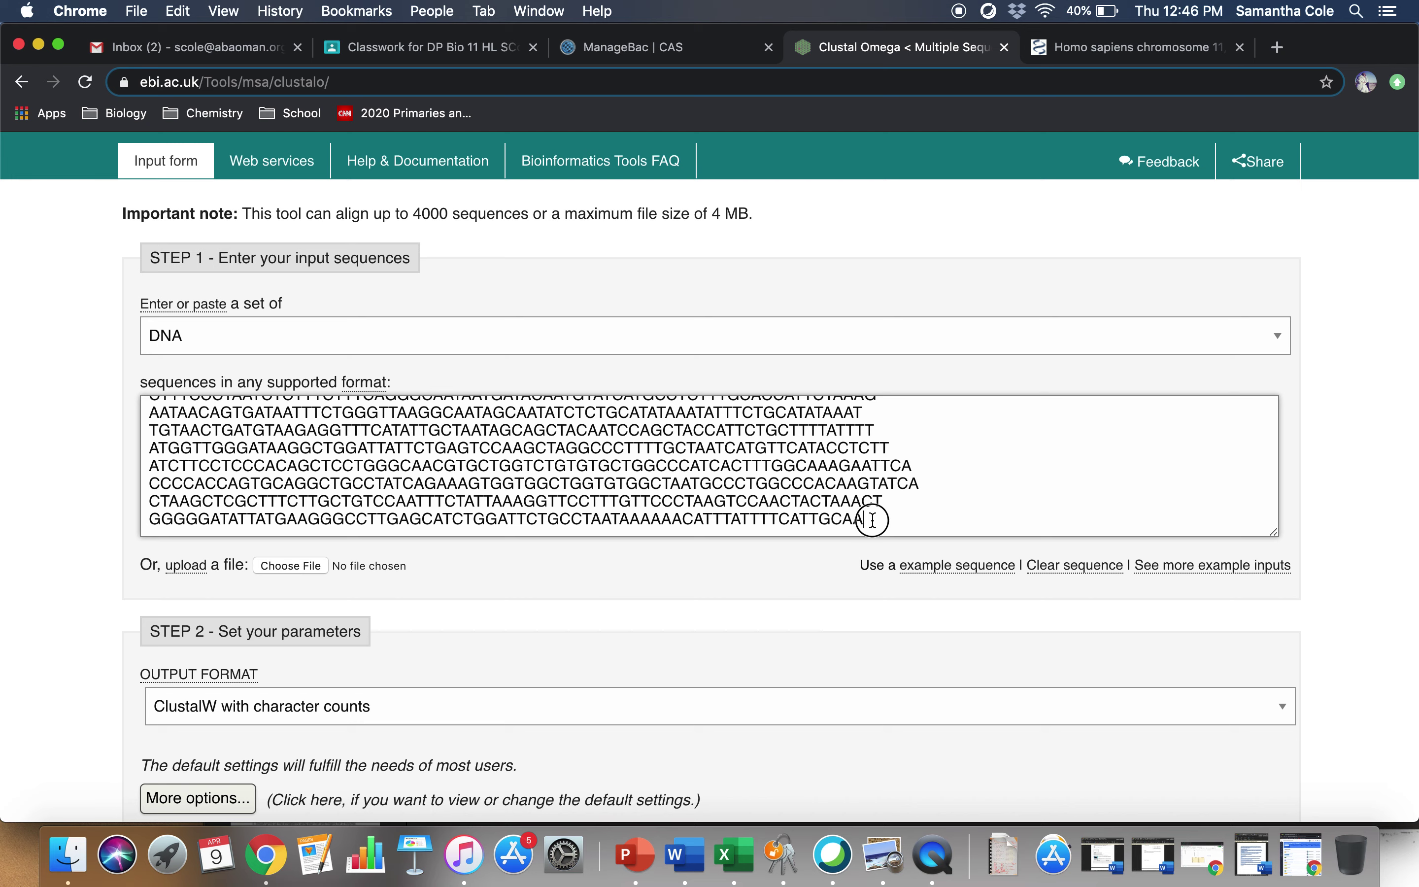
key("Return")
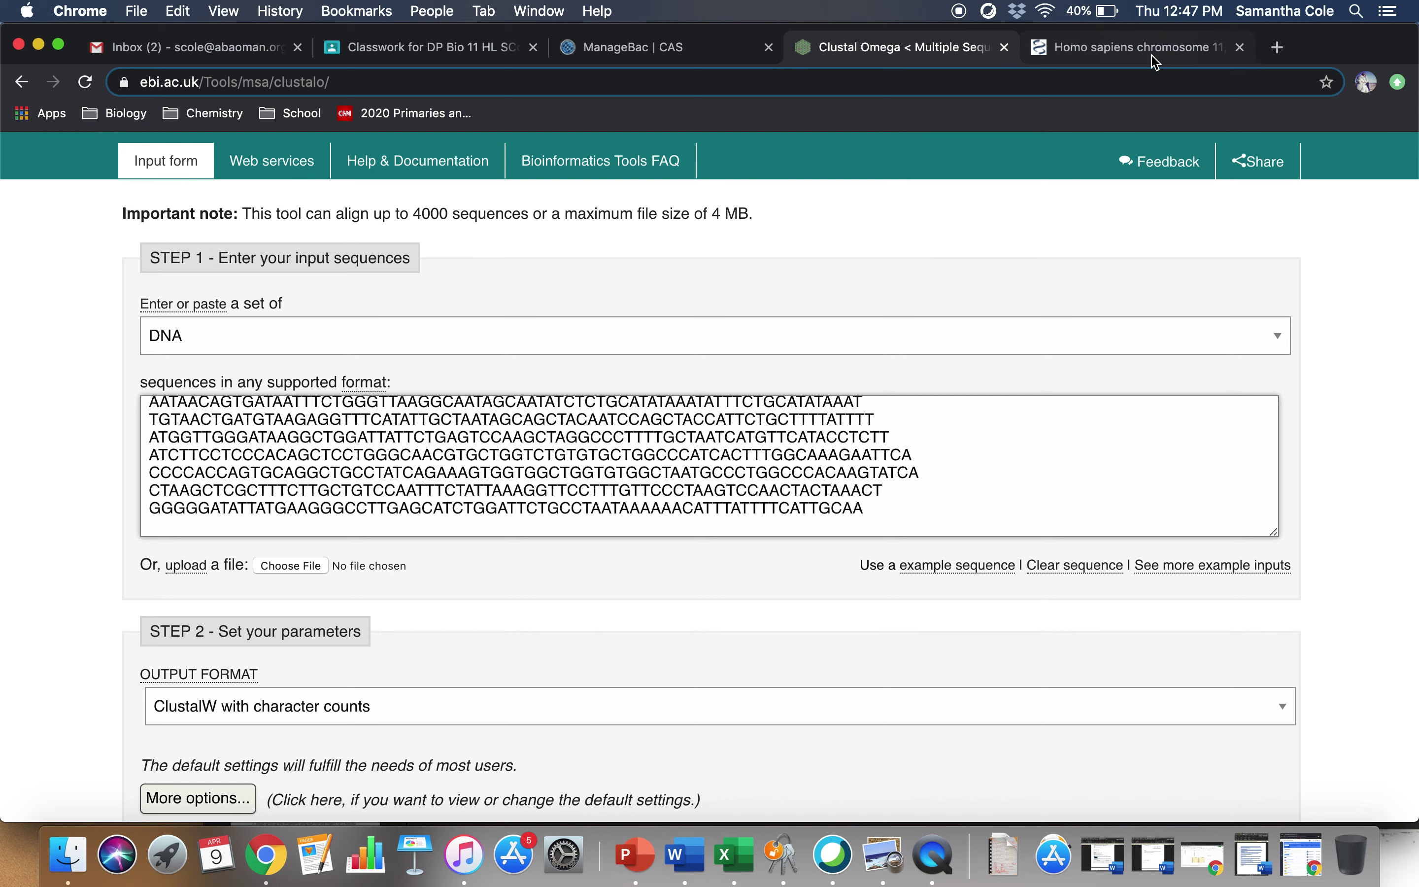
- Return to the NCBI Gene clipboard list and open the HBB gene record for Bos taurus (cattle)
left_click(1138, 47)
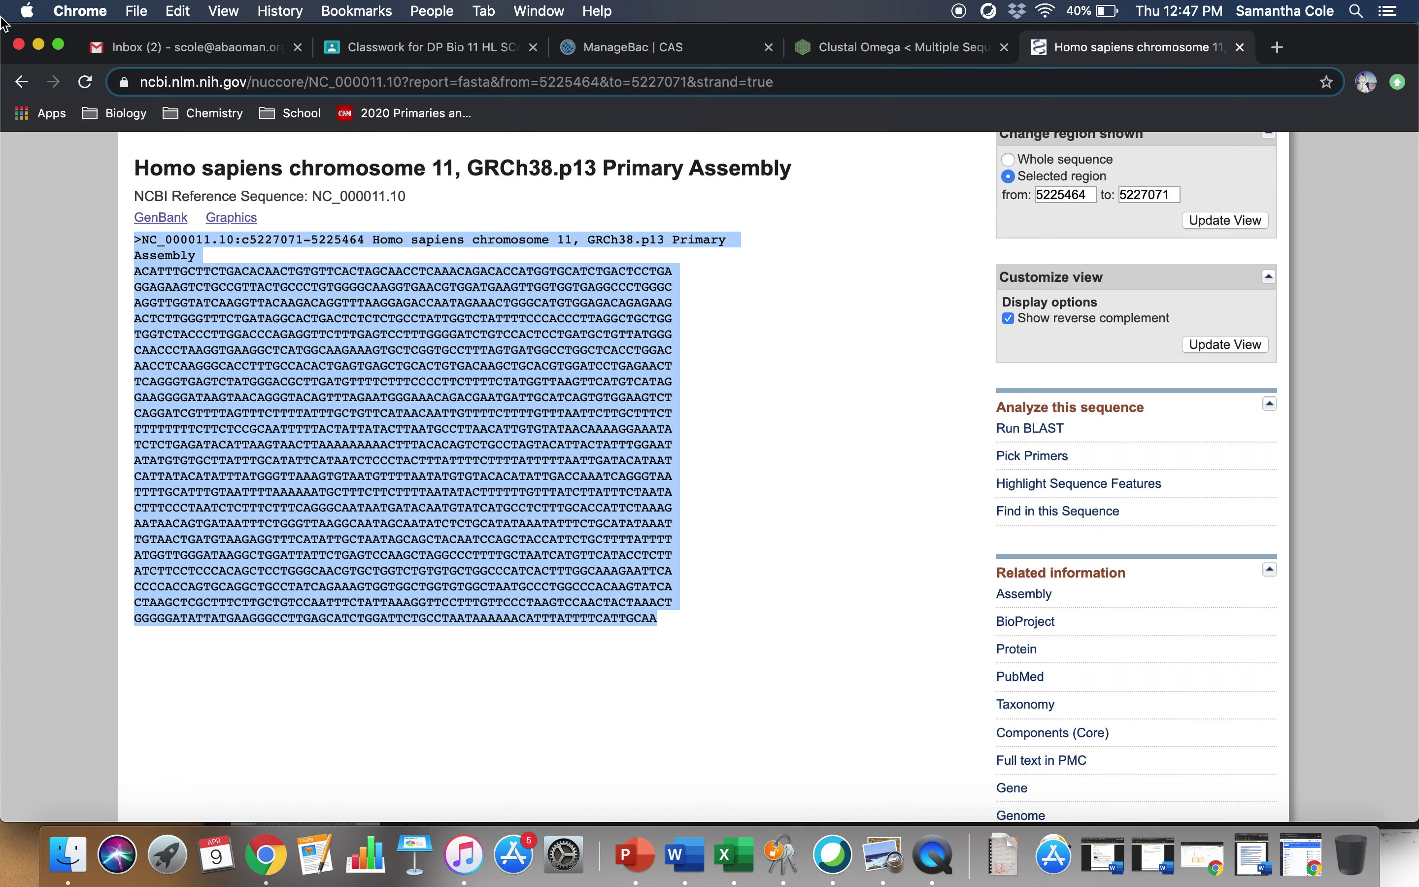
left_click(24, 83)
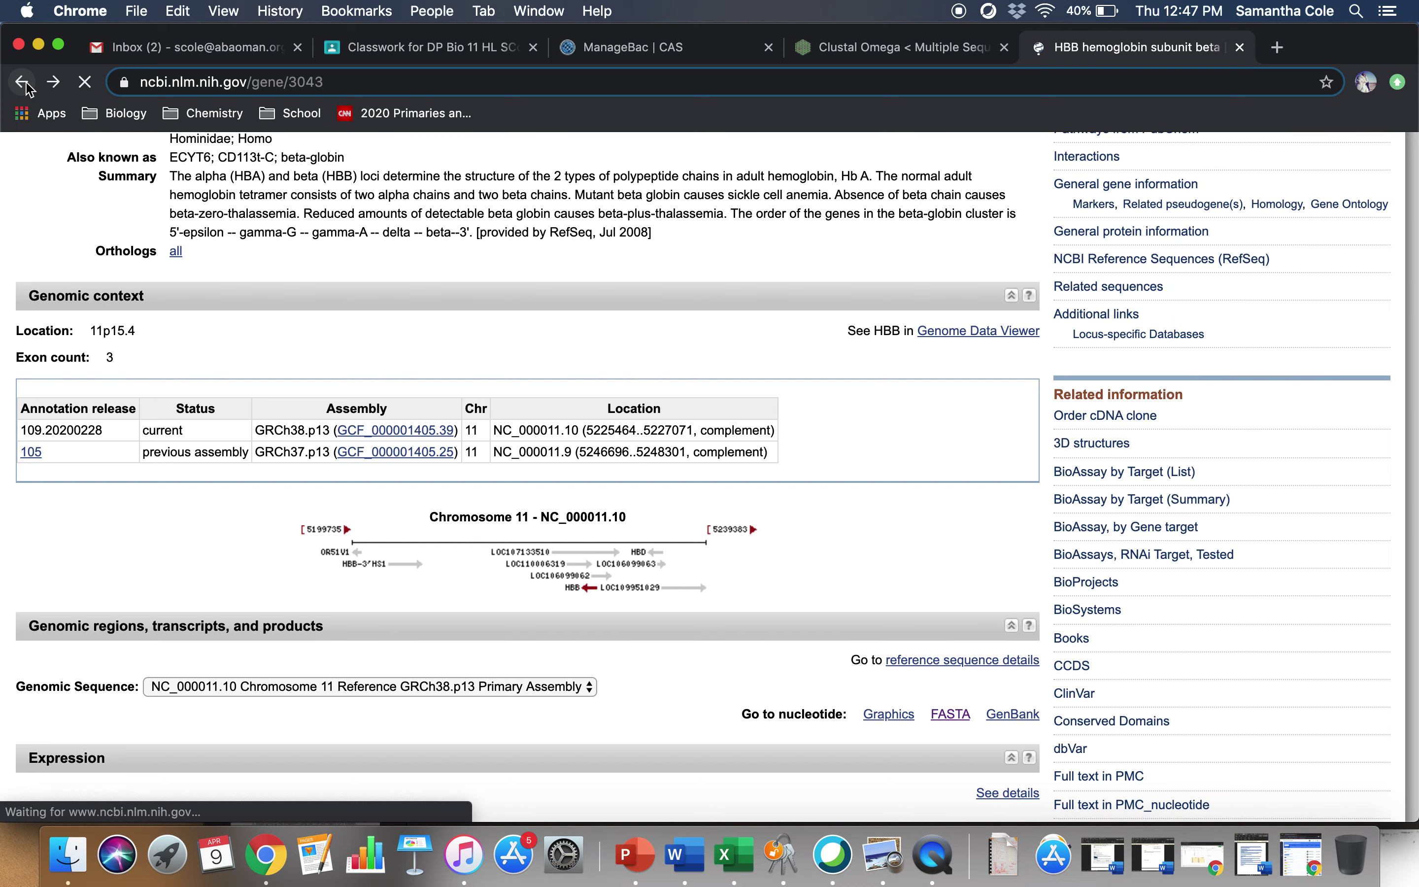
left_click(24, 82)
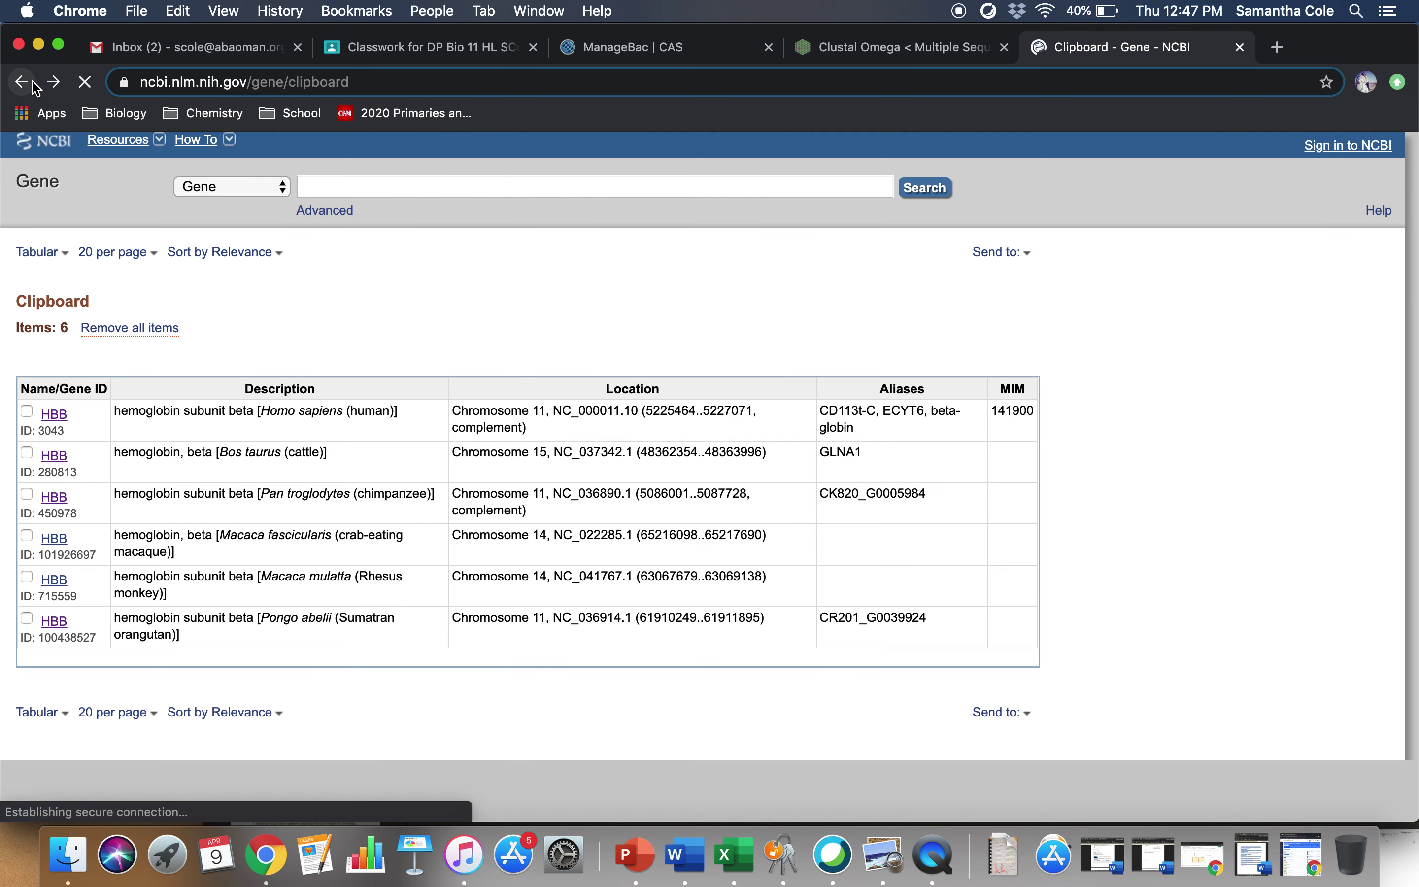
scroll(268, 474, "down", 1)
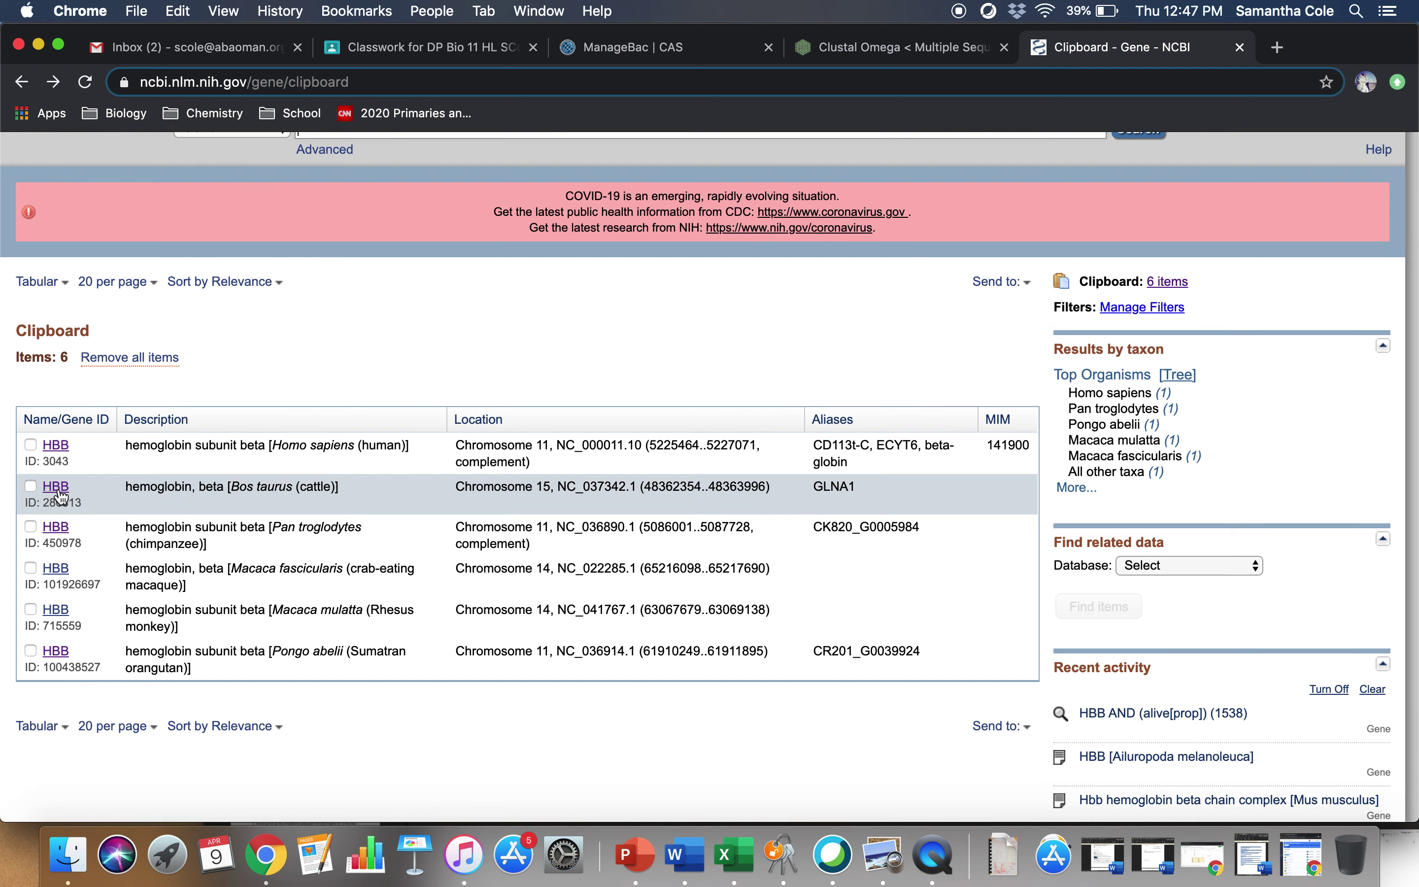
left_click(56, 487)
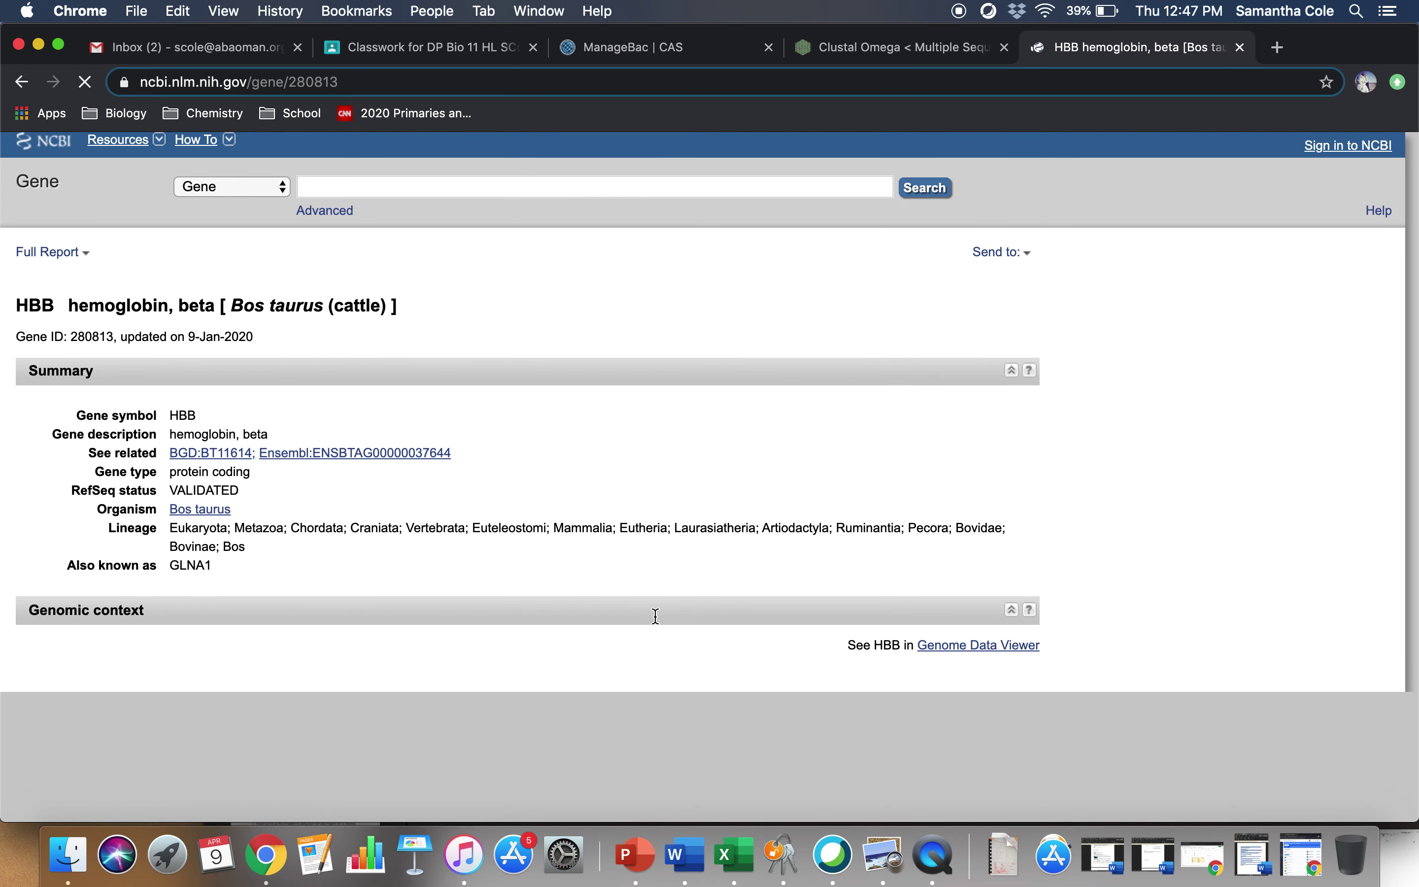
- Open the FASTA nucleotide sequence of the Bos taurus HBB gene and copy it in full, including its header line
scroll(656, 616, "down", 1)
scroll(656, 616, "down", 5)
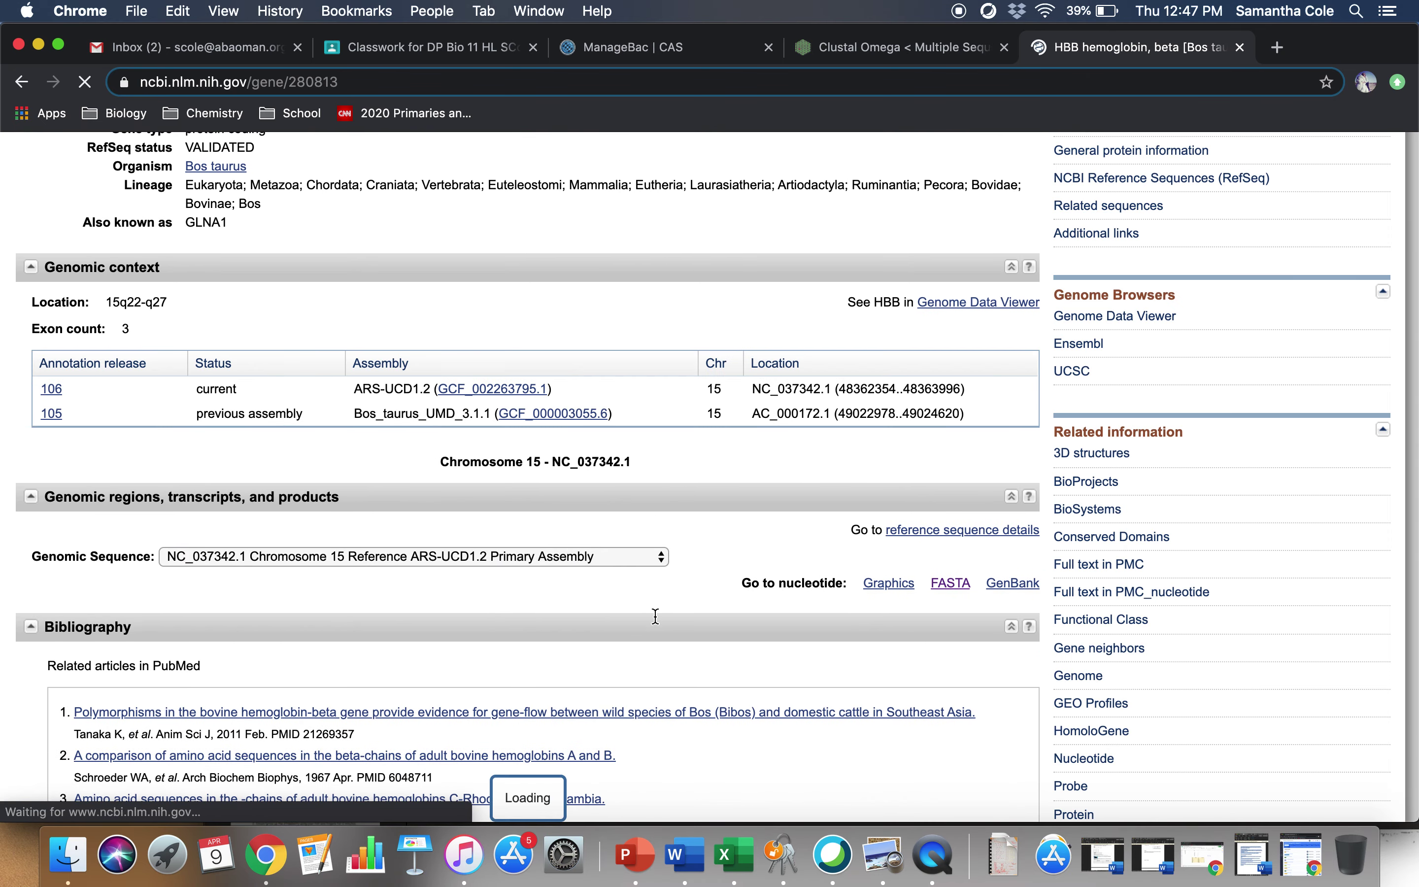
left_click(951, 638)
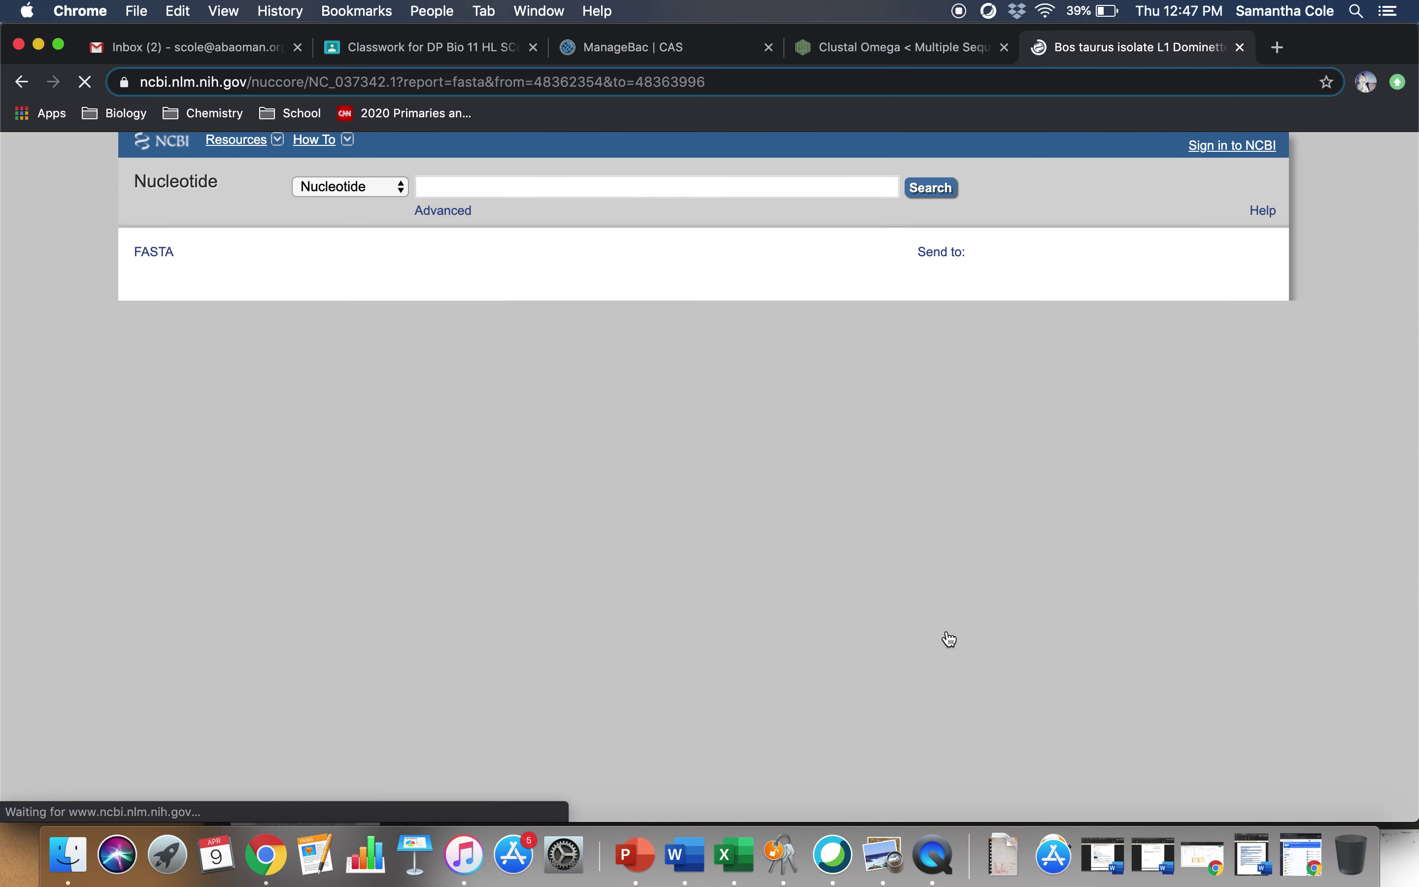
scroll(765, 611, "down", 3)
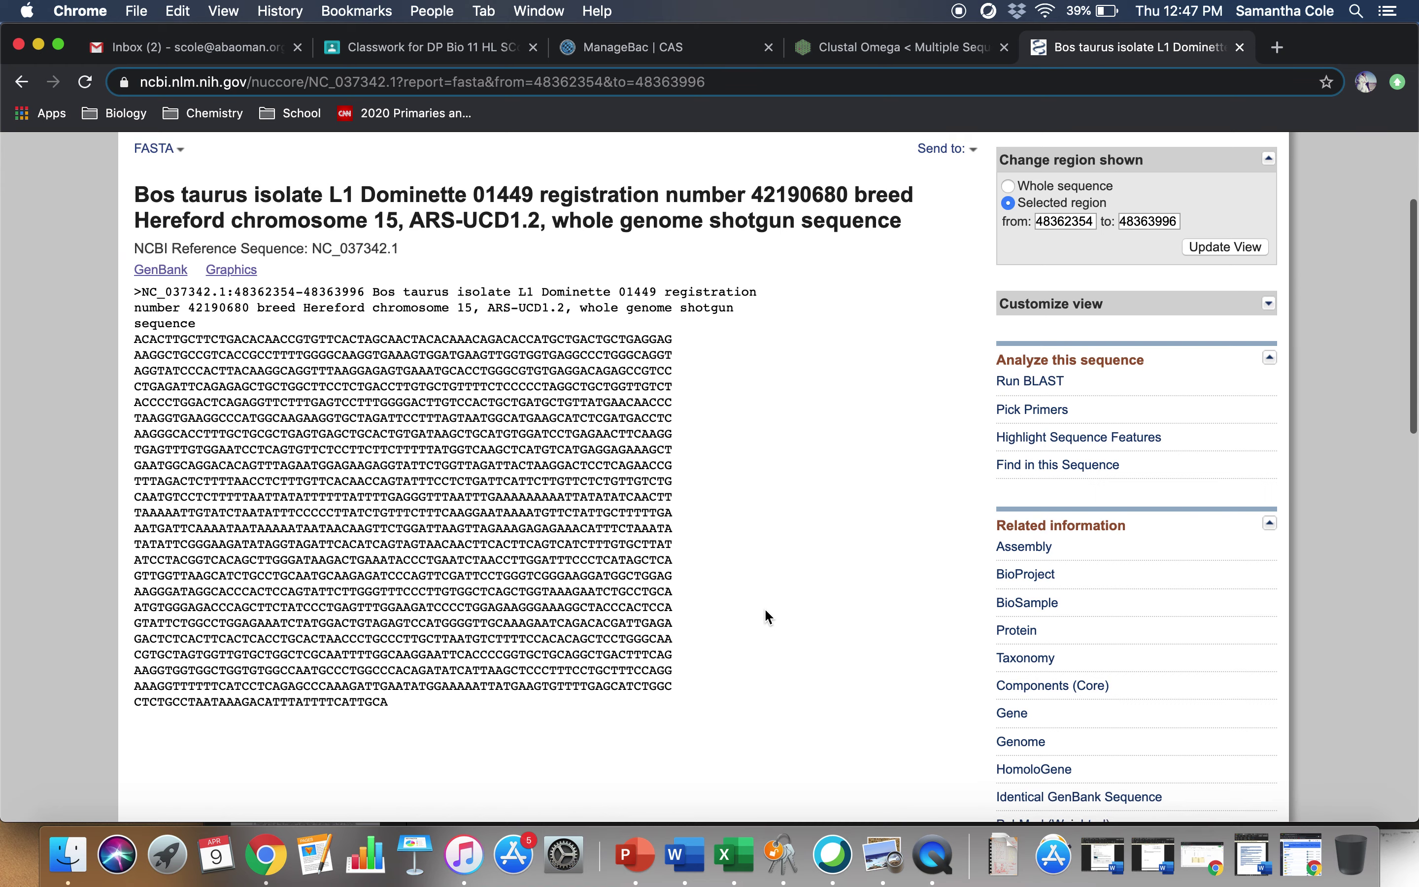
left_click_drag(134, 292, 568, 740)
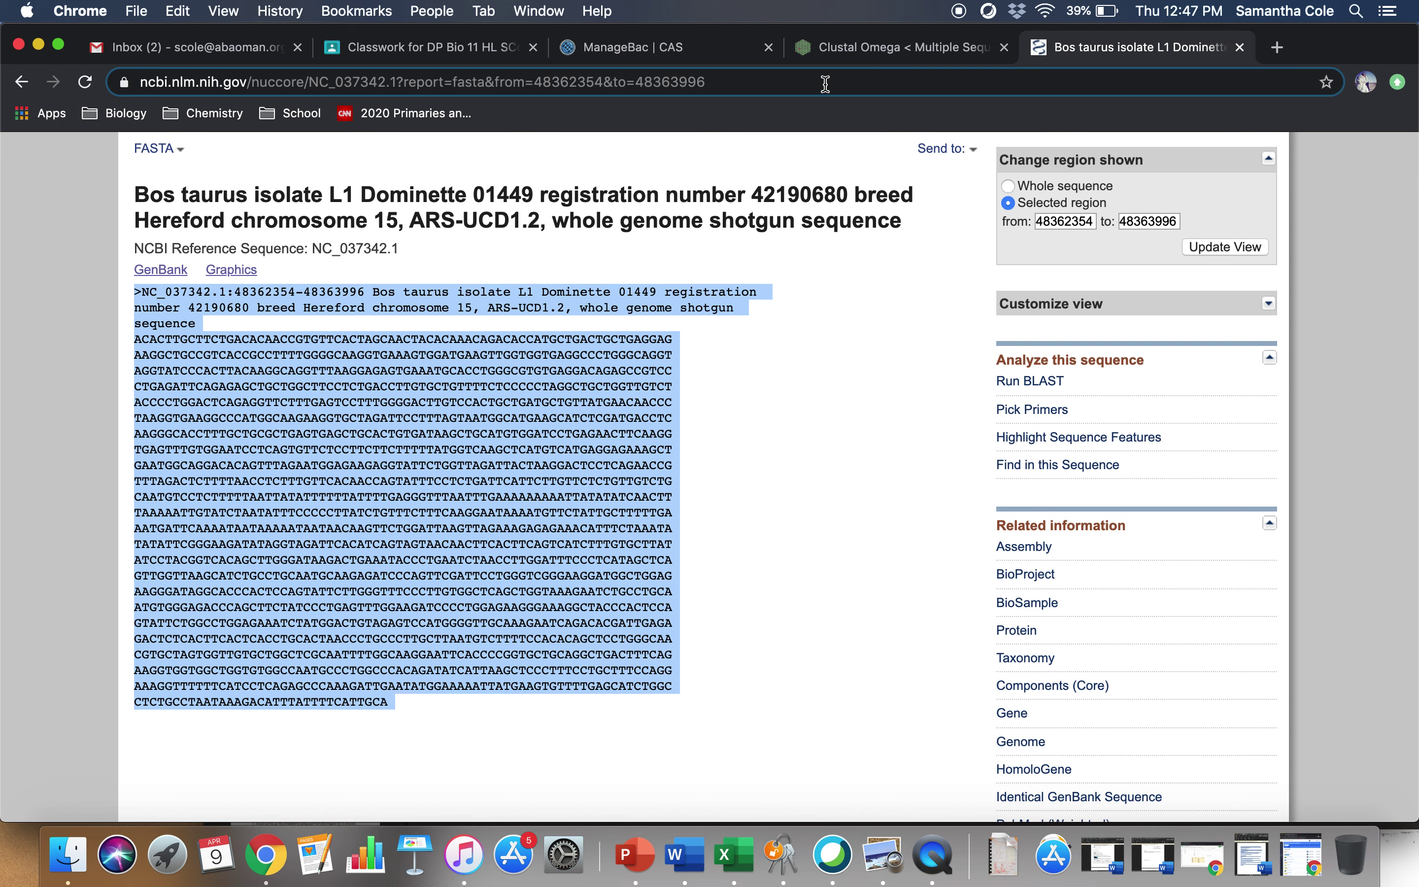
- Switch to Clustal Omega and paste the copied Bos taurus sequence on the empty line below the human sequence
left_click(851, 50)
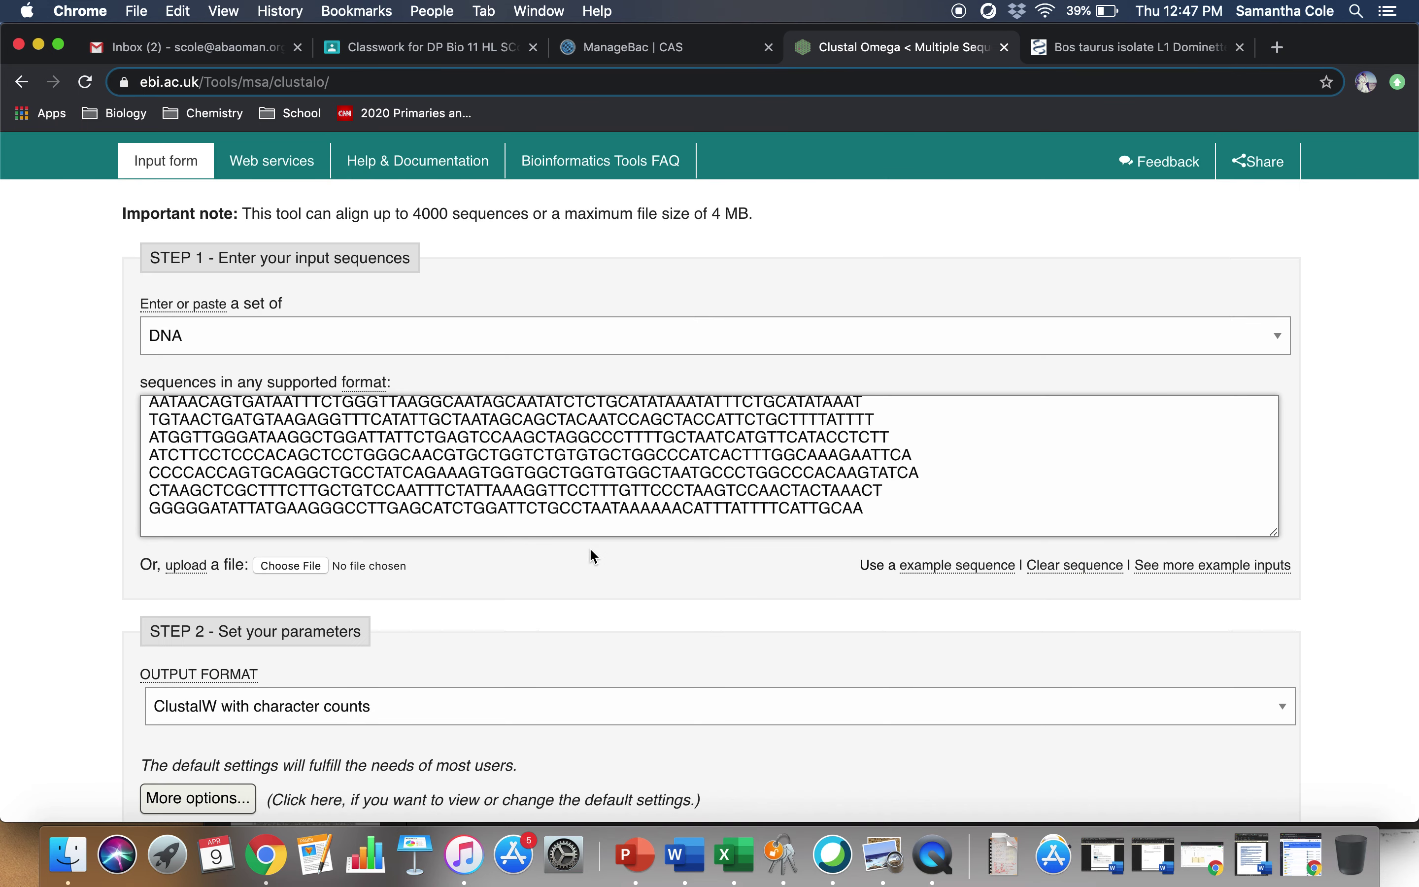
left_click(155, 533)
key("super+v")
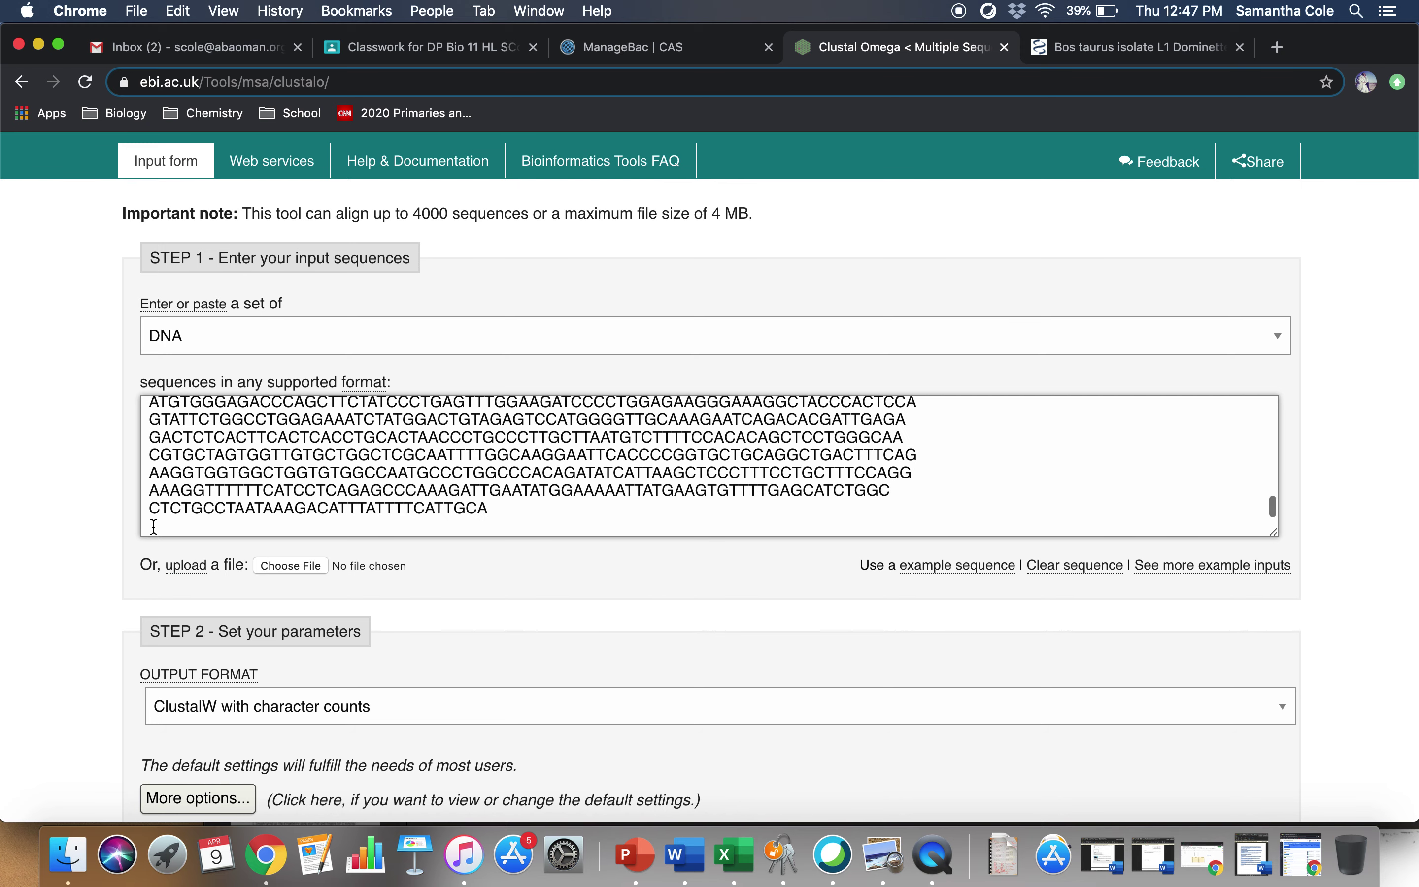
- Shorten the start of the cattle sequence's header to ">NC_Bostaurus", removing the accession digits, coordinates and the space in the species name
scroll(410, 461, "up", 1)
scroll(410, 461, "up", 10)
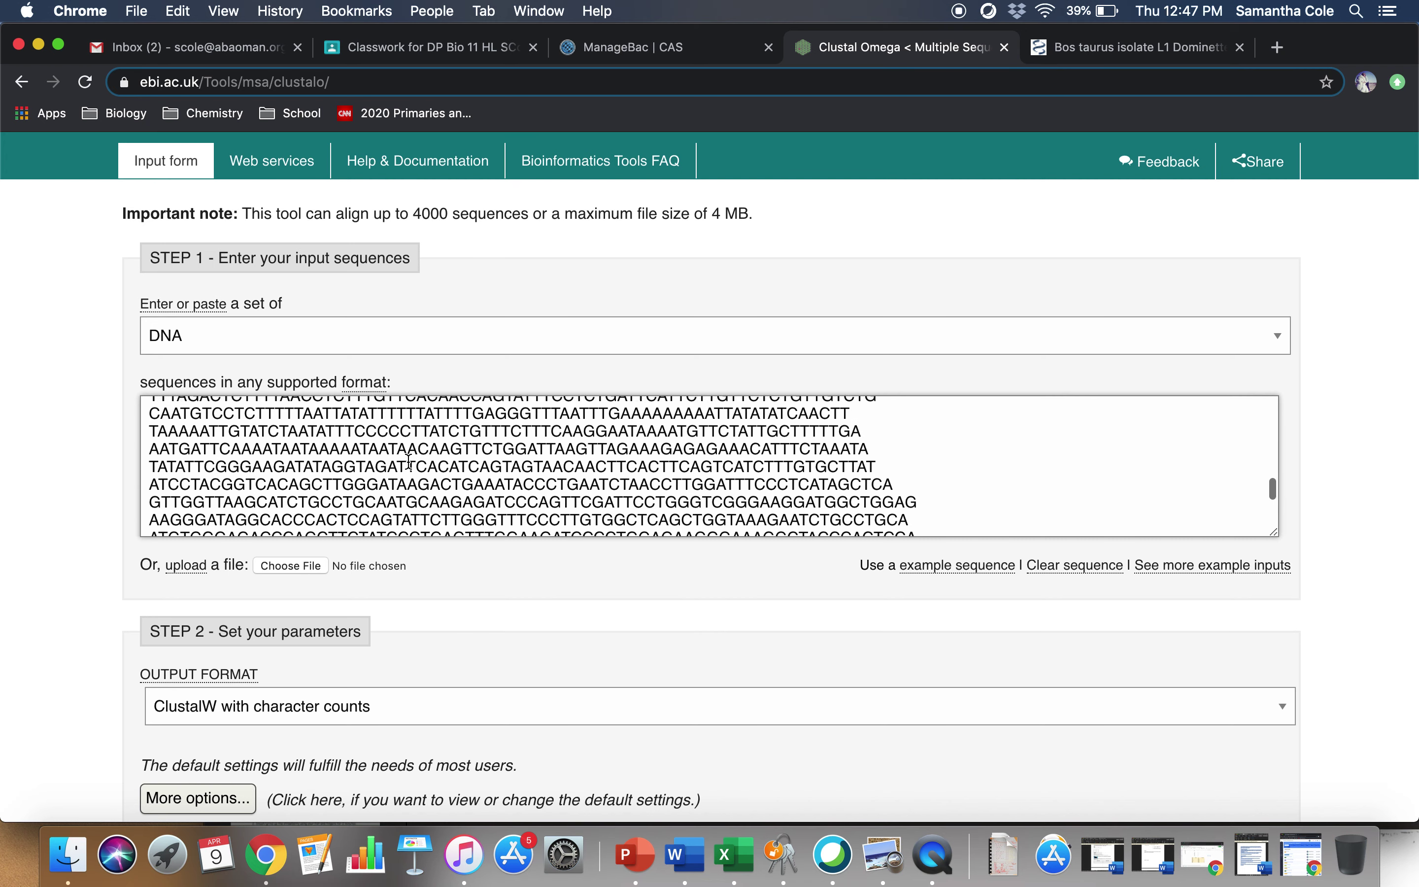
scroll(409, 461, "up", 5)
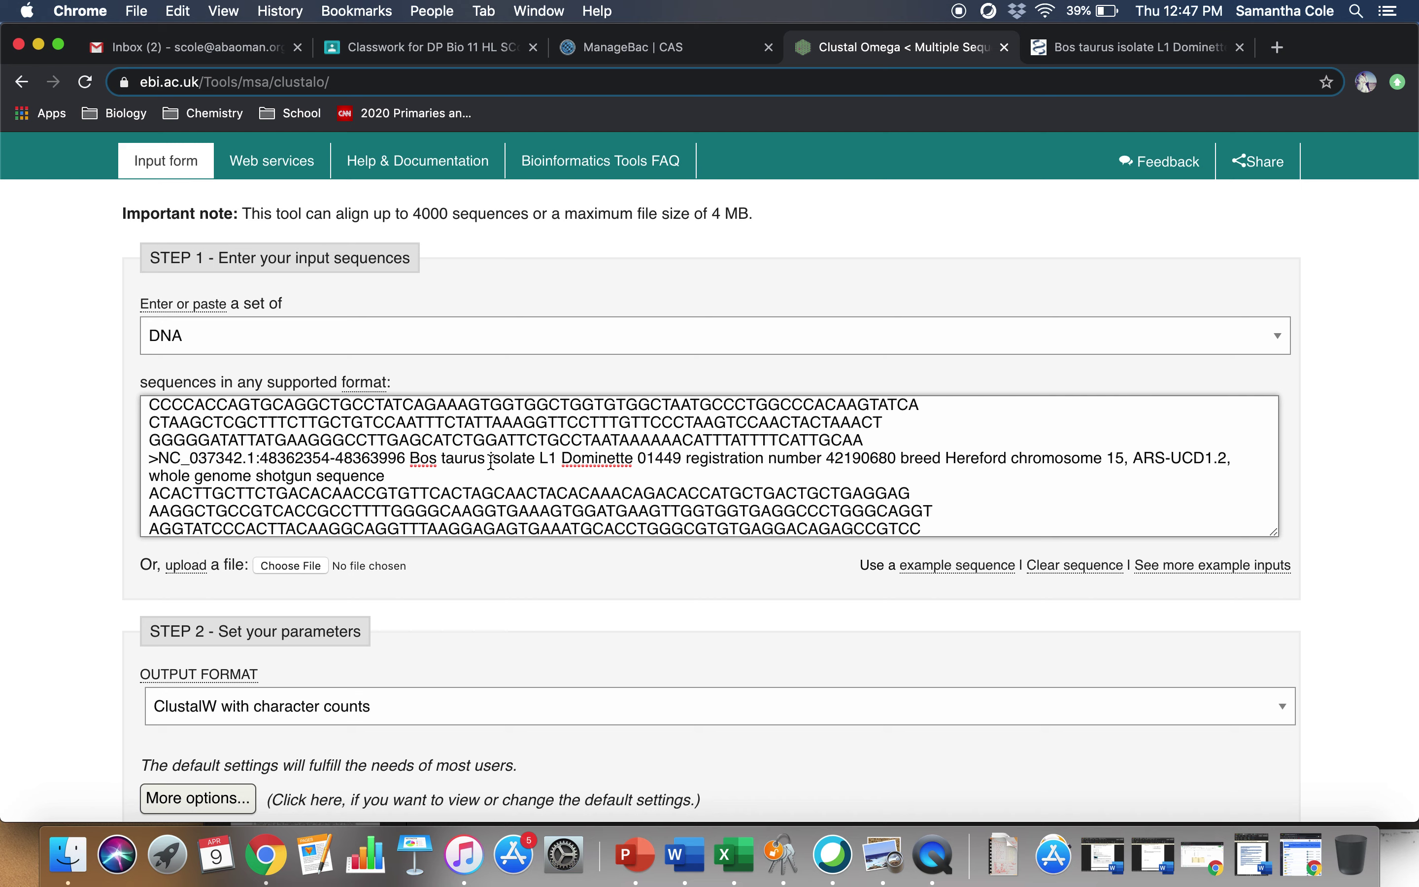
left_click(413, 459)
key("BackSpace")
key("BackSpace")
key("BackSpace")
key("BackSpace")
key("BackSpace")
key("BackSpace")
key("BackSpace")
key("BackSpace")
key("BackSpace")
key("BackSpace")
key("BackSpace")
key("BackSpace")
key("BackSpace")
key("BackSpace")
key("BackSpace")
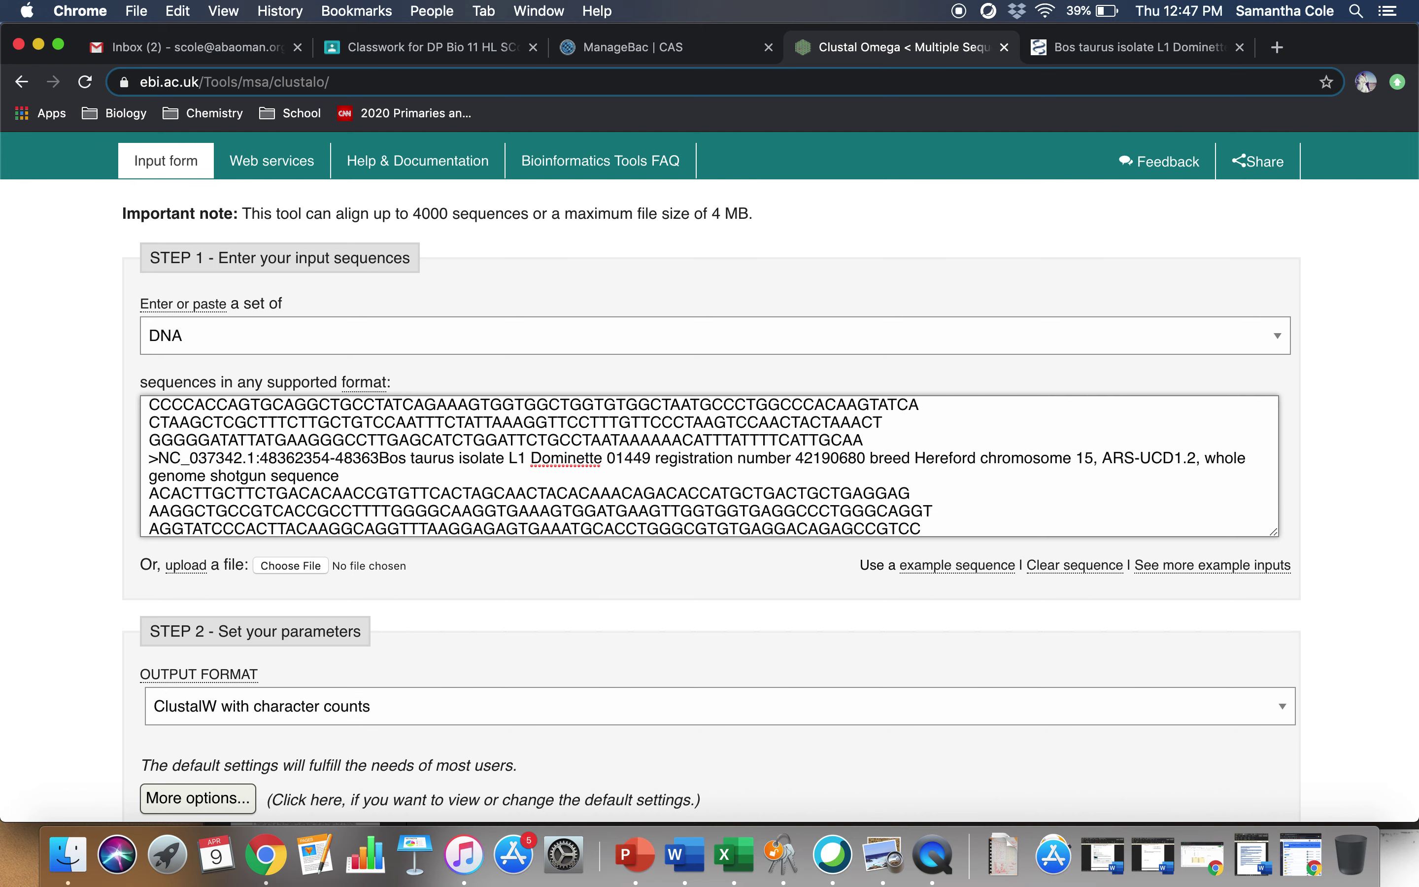
key("BackSpace")
key("BackSpace")
key("BackSpace")
key("BackSpace")
key("BackSpace")
key("BackSpace")
key("BackSpace")
key("BackSpace")
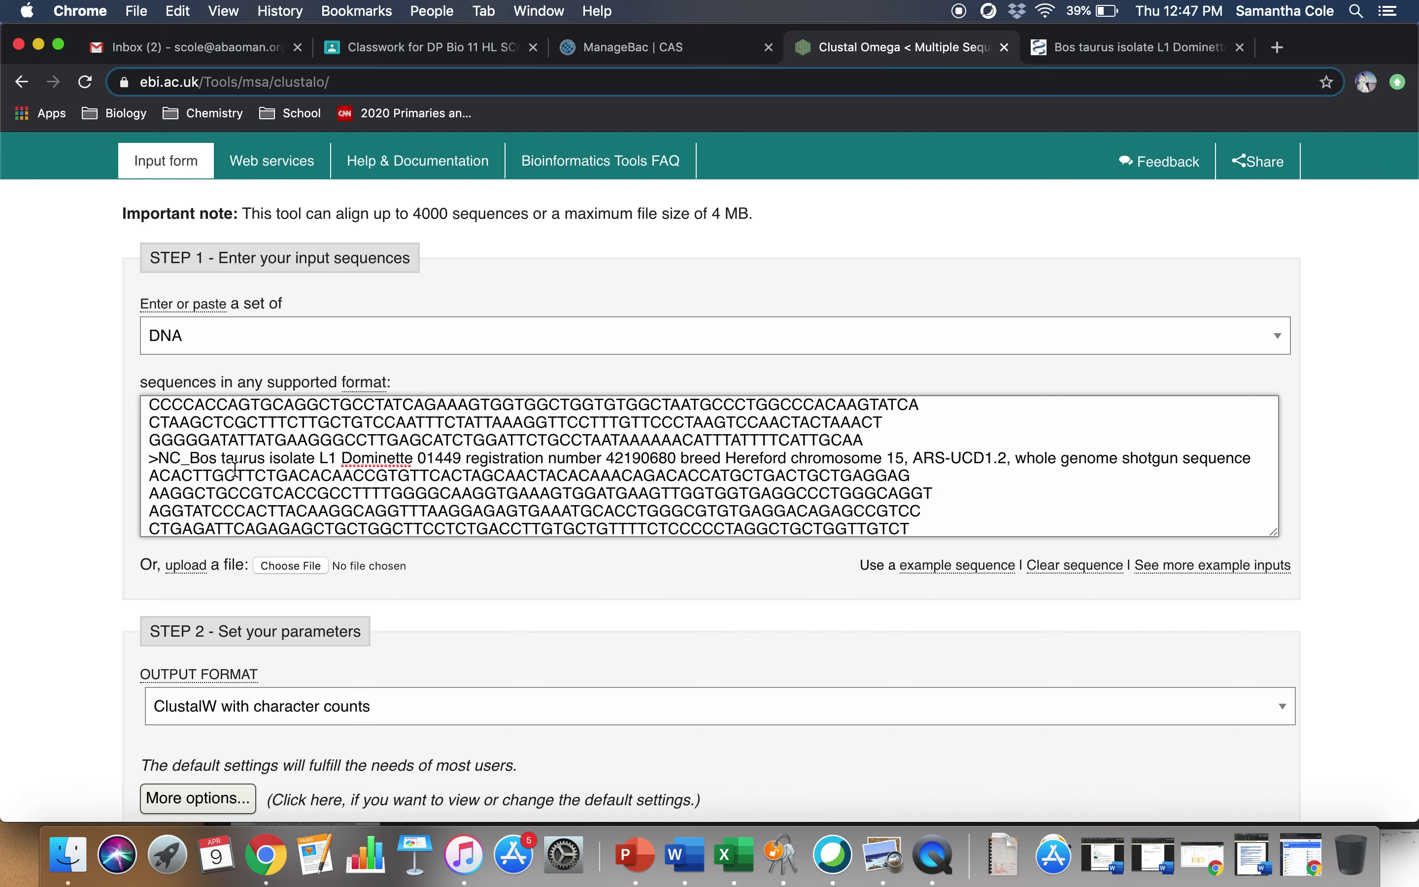
left_click(223, 459)
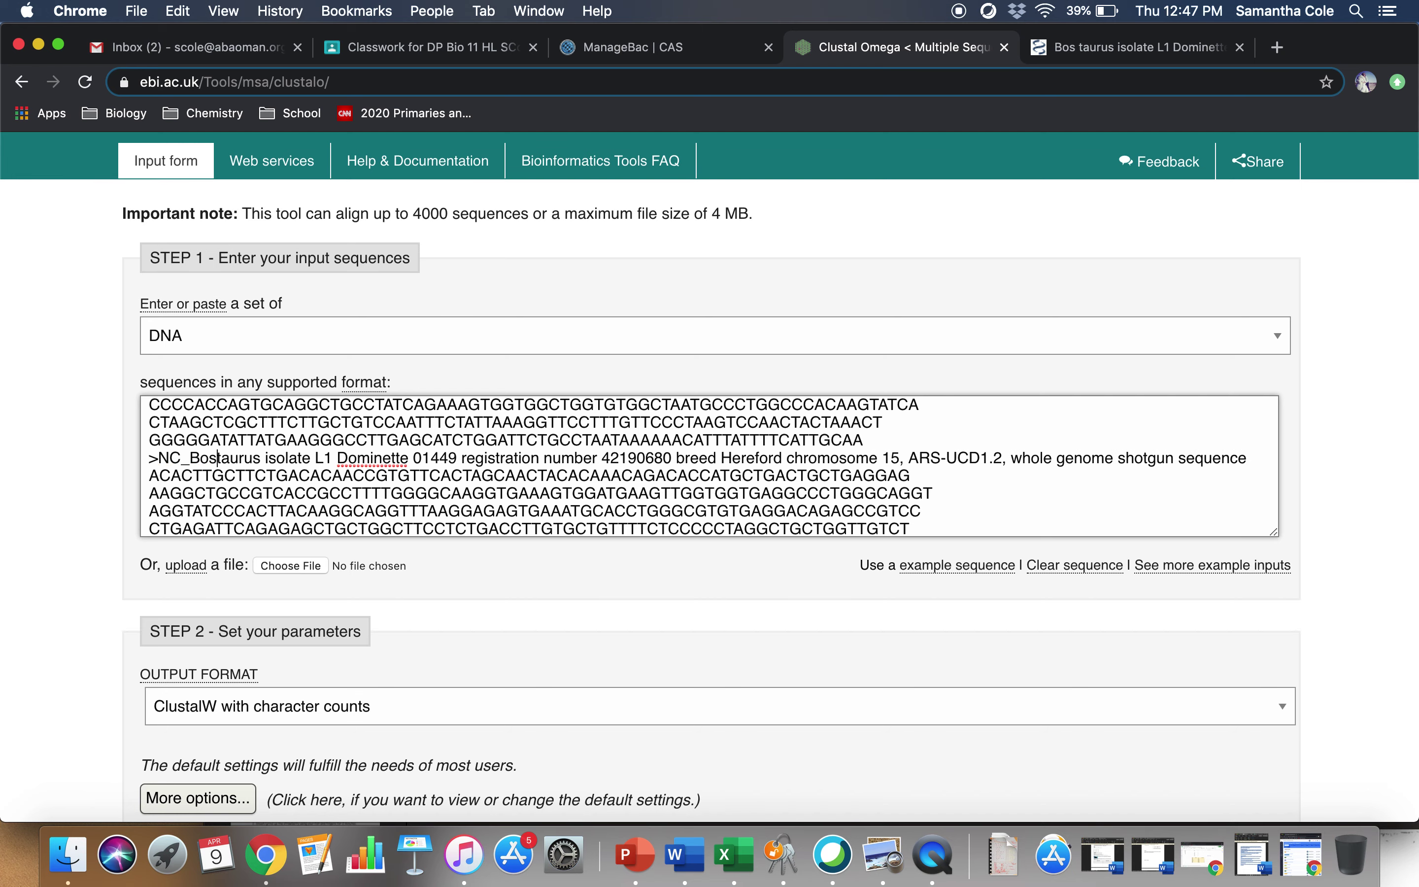
key("BackSpace")
- Add a new line after the end of the Bos taurus sequence in the sequence input box
scroll(411, 472, "down", 10)
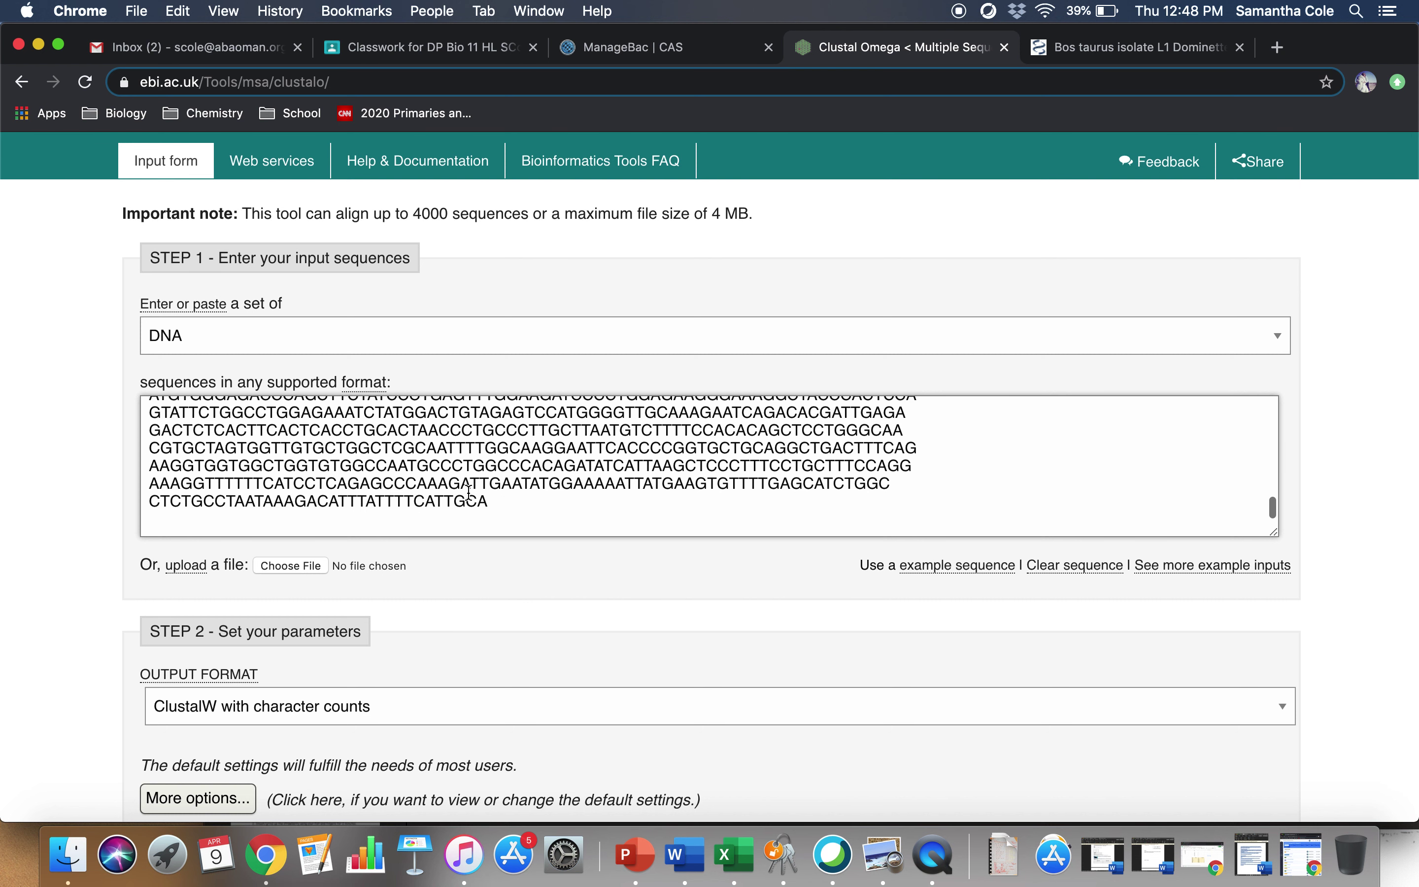
left_click(496, 502)
key("Return")
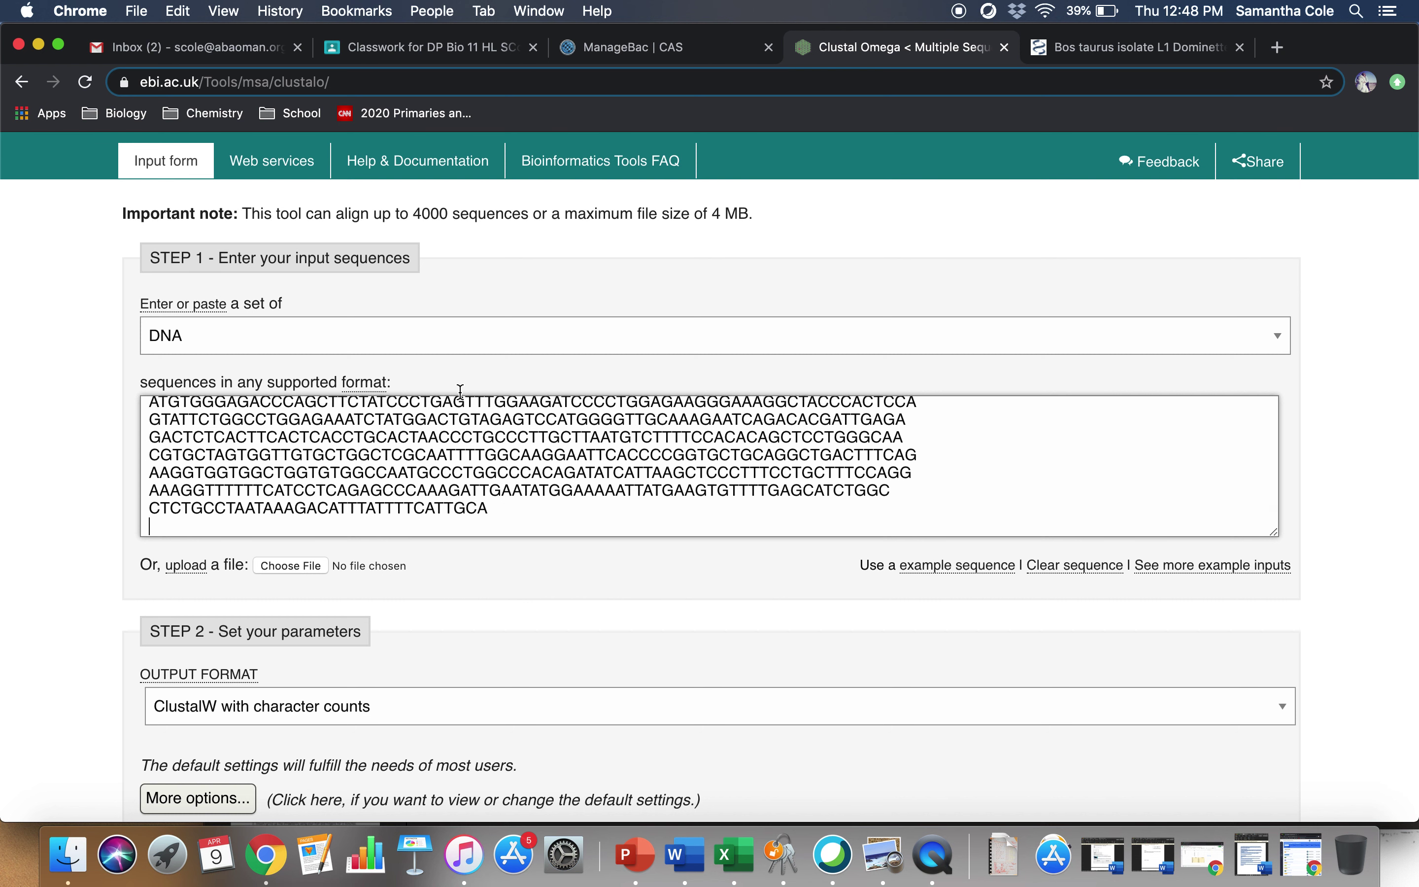
- Go back to the NCBI Gene clipboard list and open the HBB gene record for Macaca mulatta (Rhesus monkey)
left_click(1118, 50)
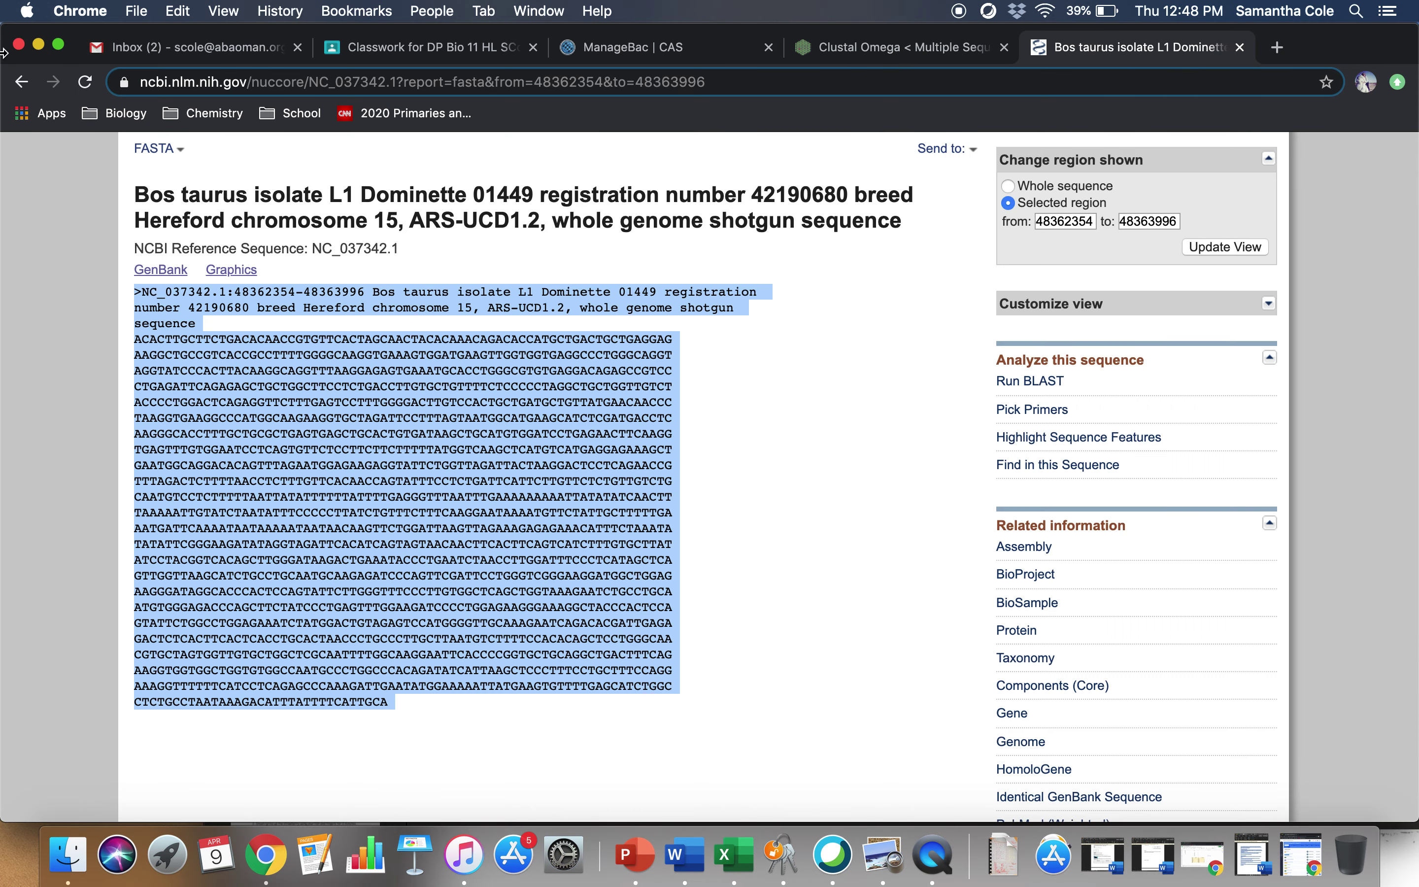
left_click(22, 82)
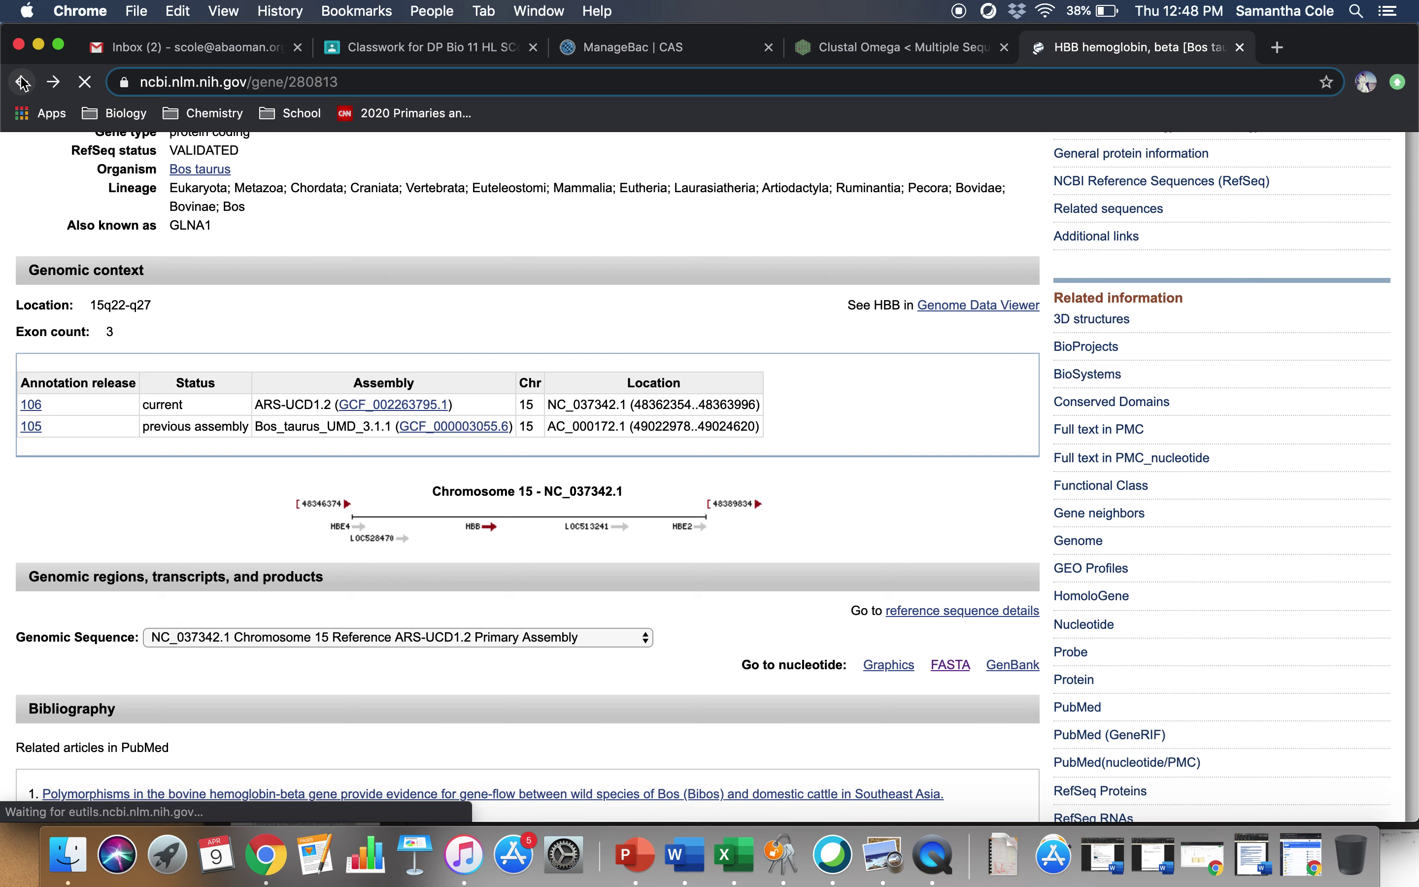
left_click(22, 82)
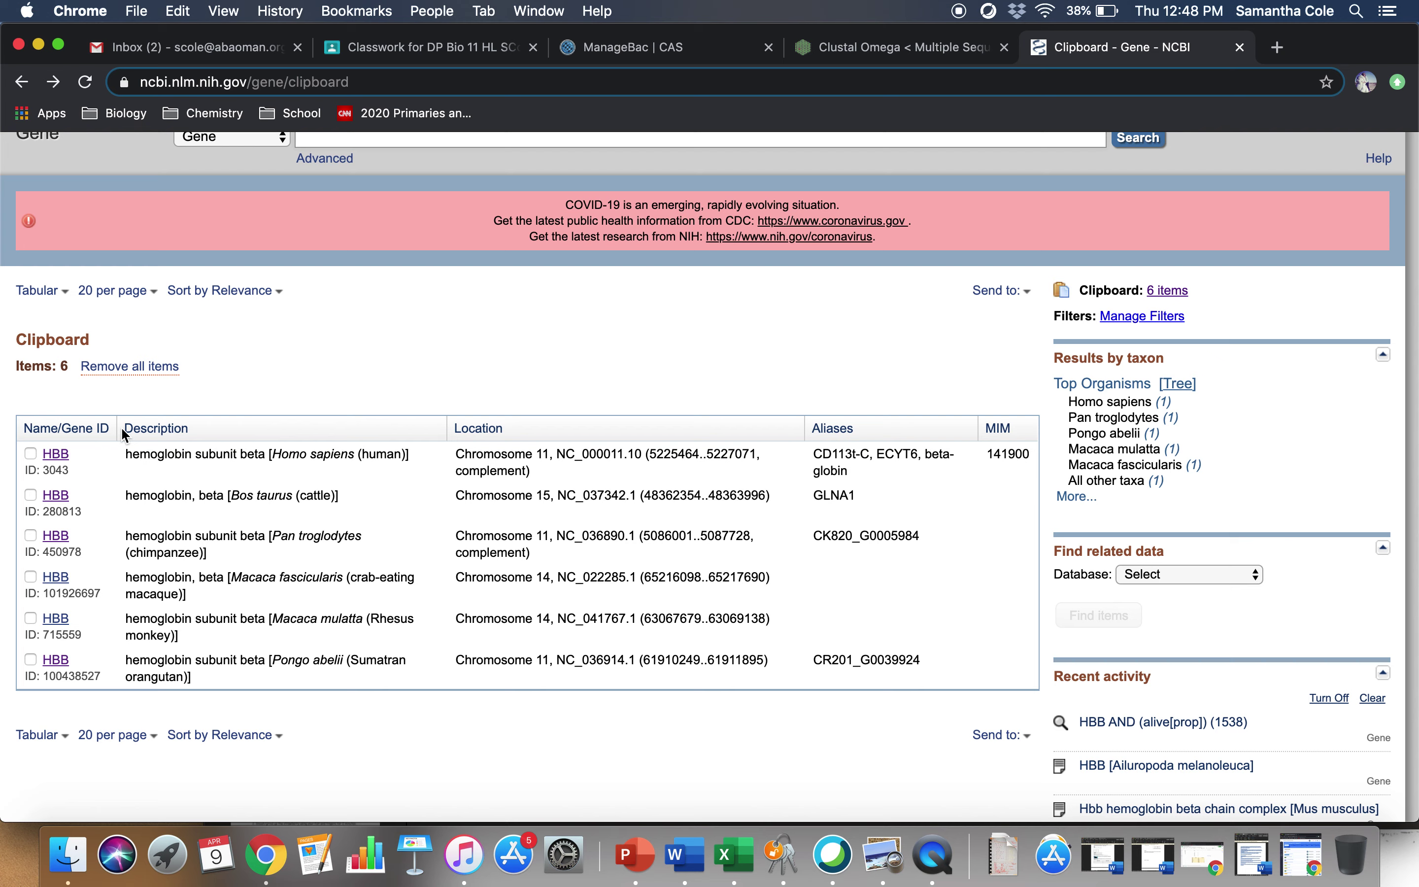
left_click(64, 620)
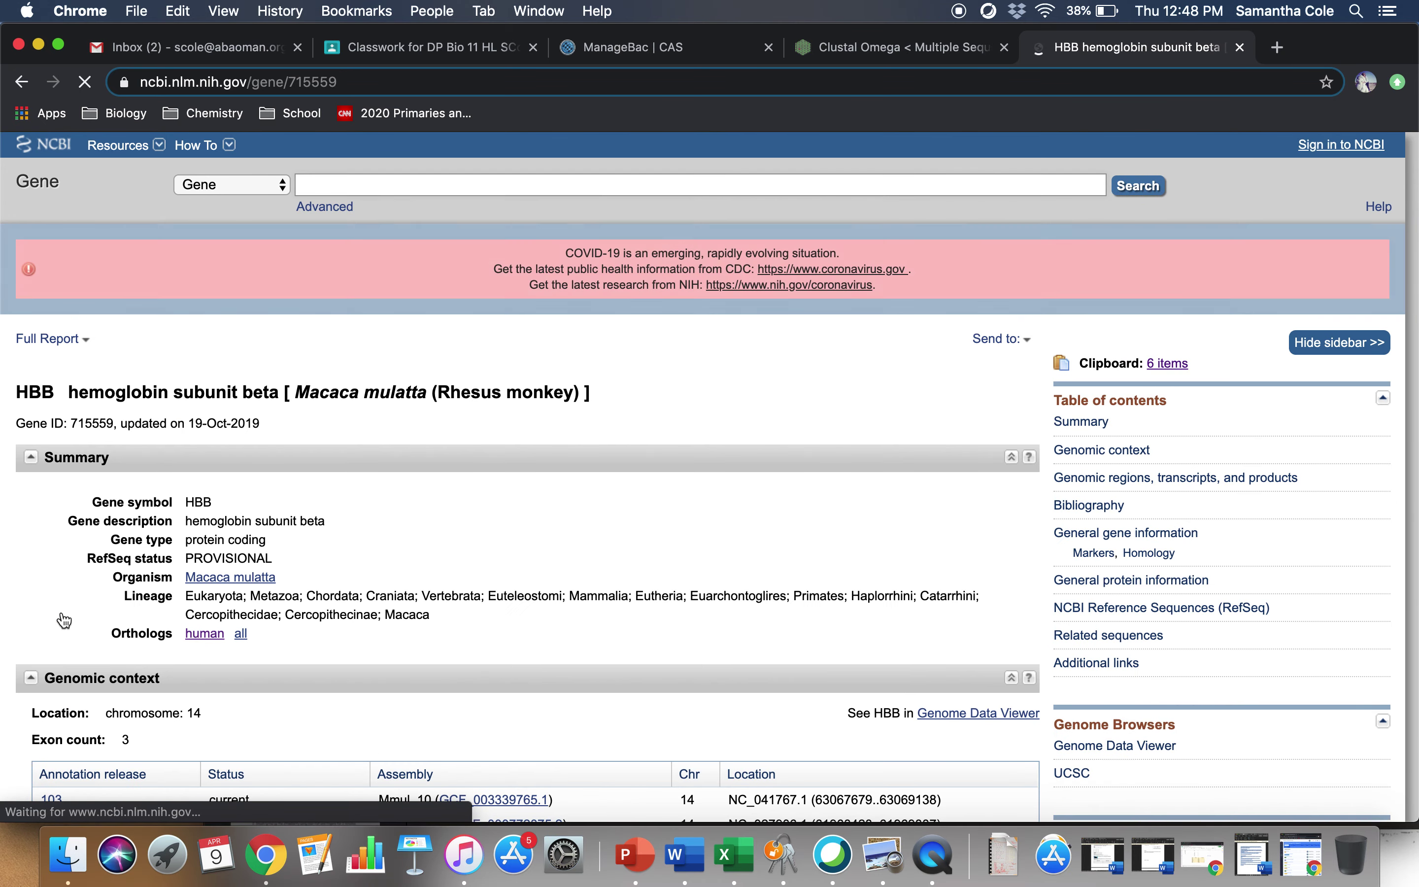
- Open the FASTA nucleotide sequence of the Macaca mulatta HBB gene and copy it in full, including its header line
scroll(478, 668, "down", 6)
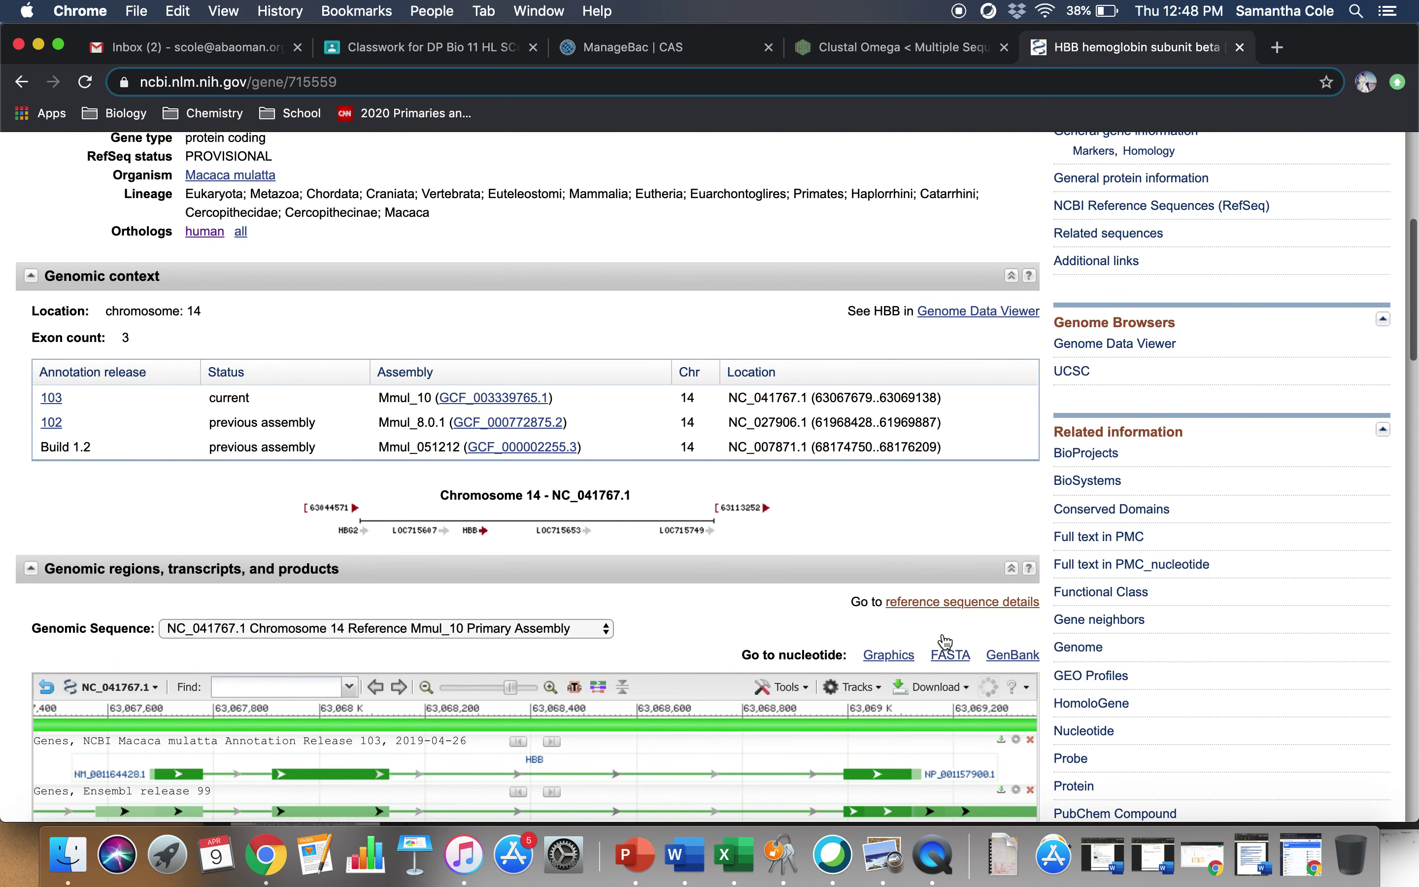
left_click(950, 656)
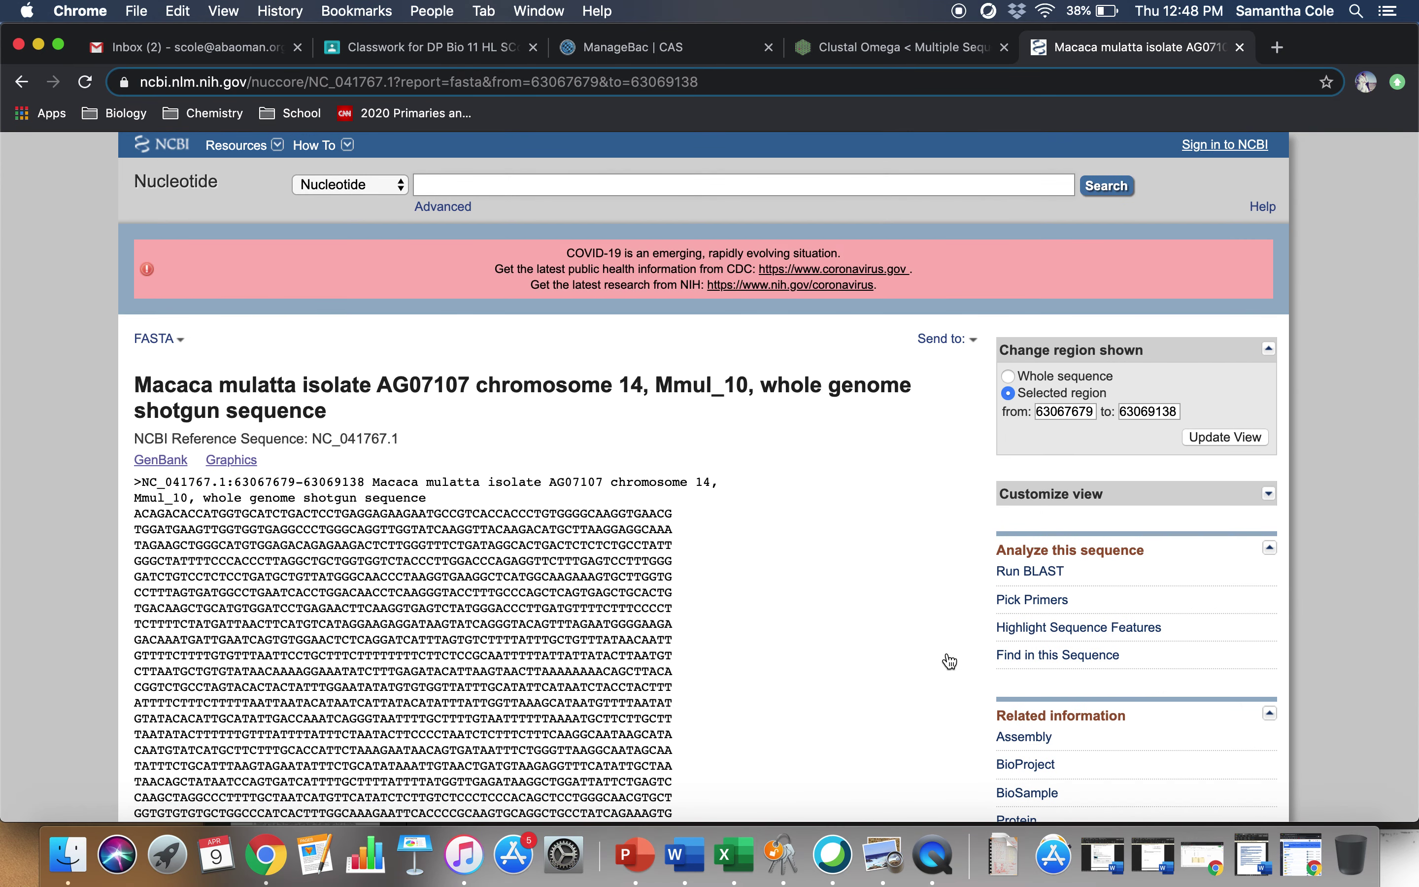
scroll(951, 662, "down", 4)
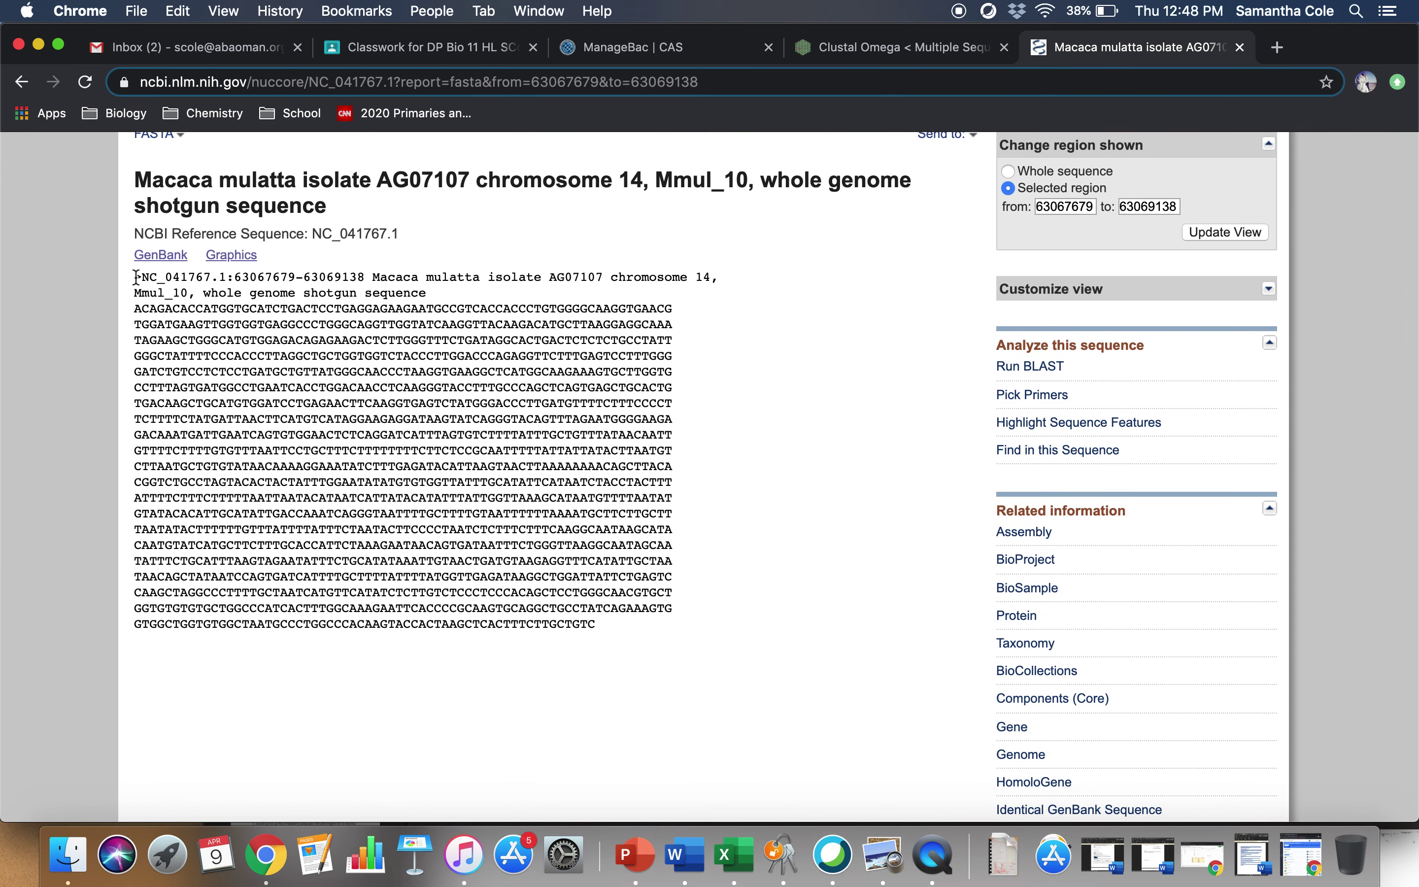
left_click_drag(134, 277, 761, 631)
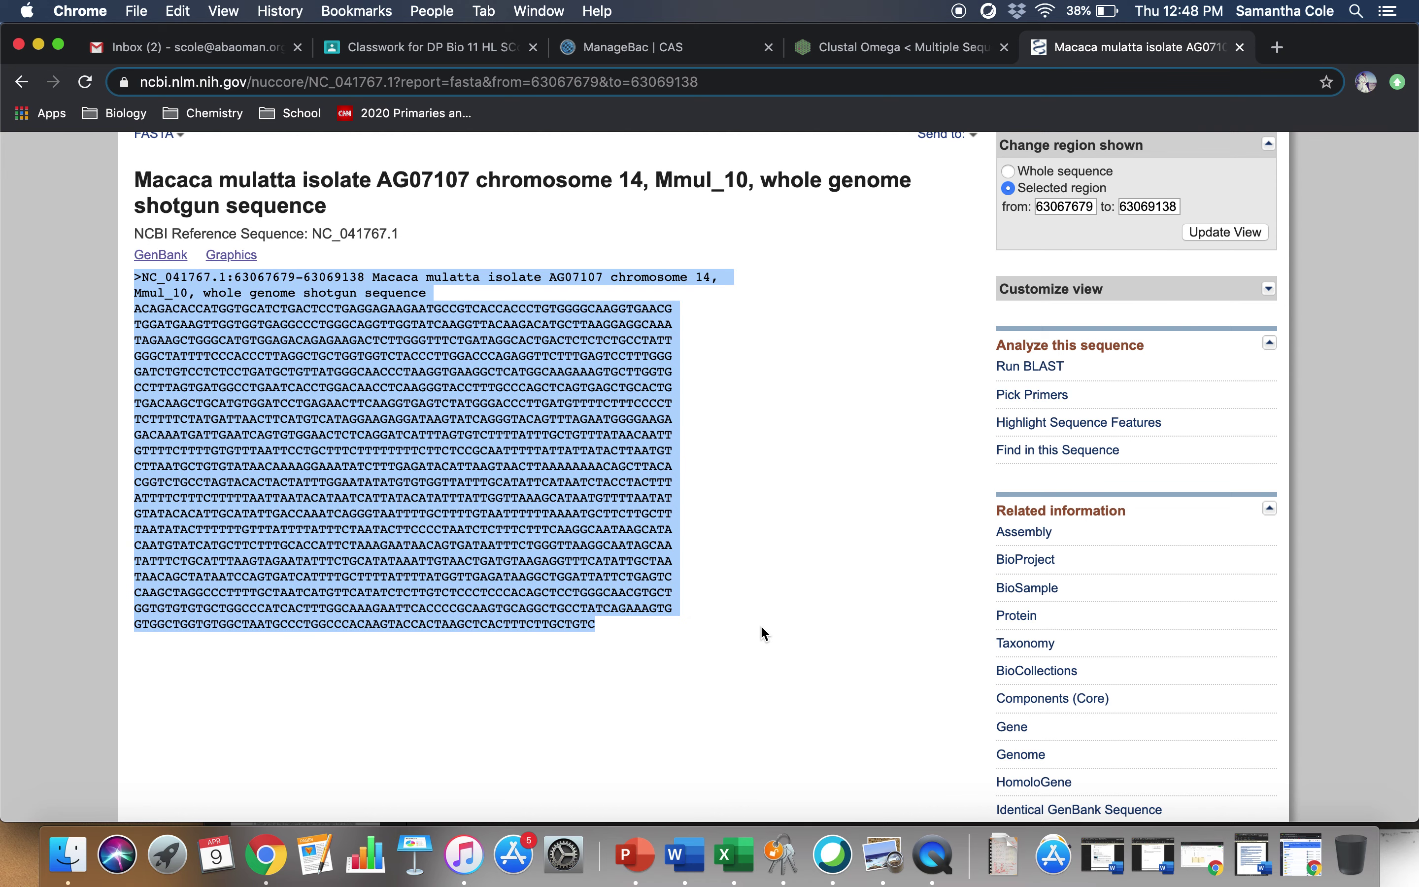
- Switch to Clustal Omega and paste the copied Macaca mulatta sequence on the empty line below the Bos taurus sequence
left_click(858, 48)
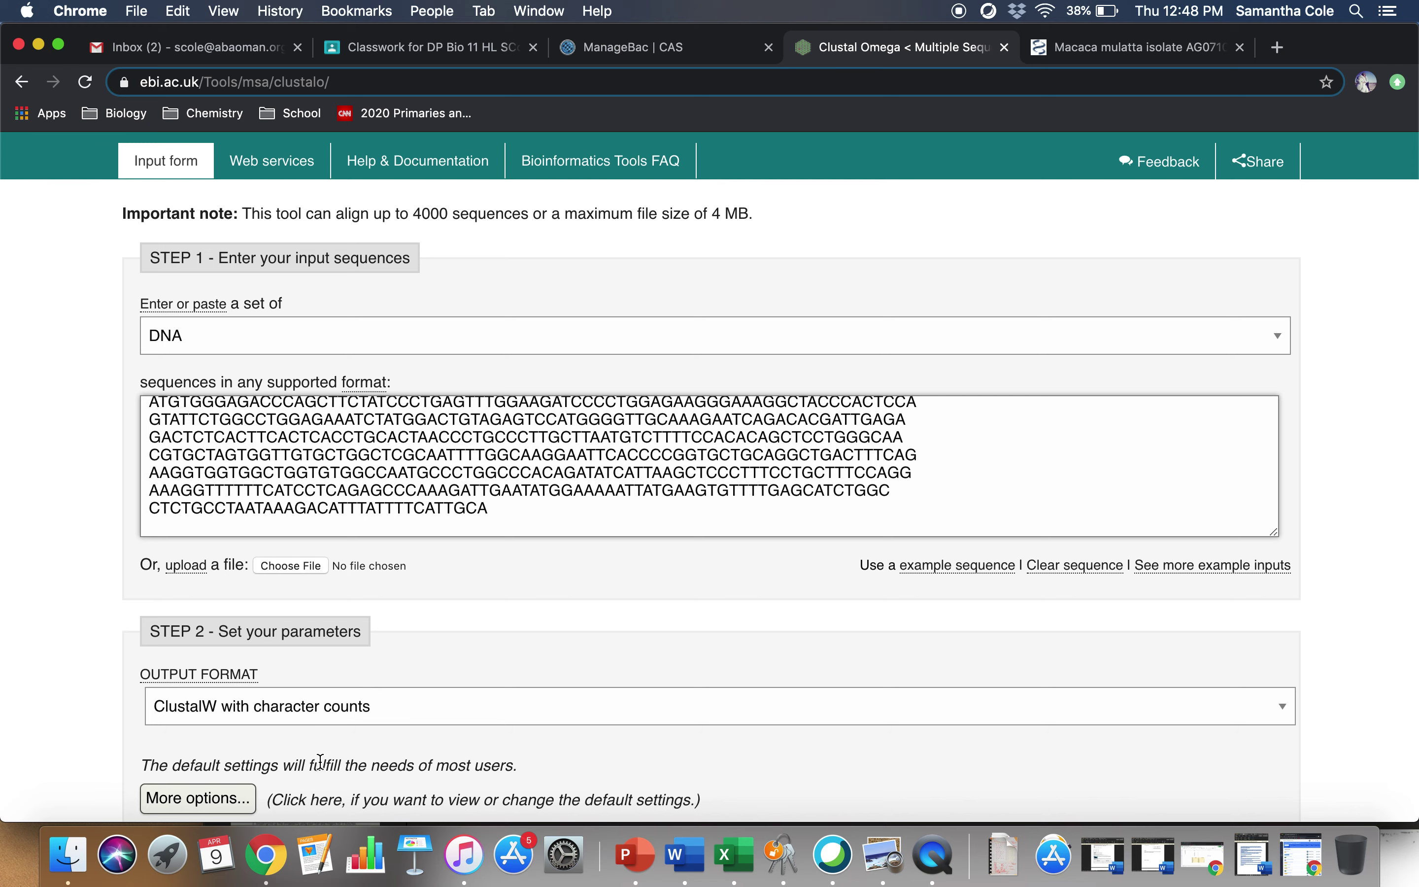
left_click(155, 523)
key("super+v")
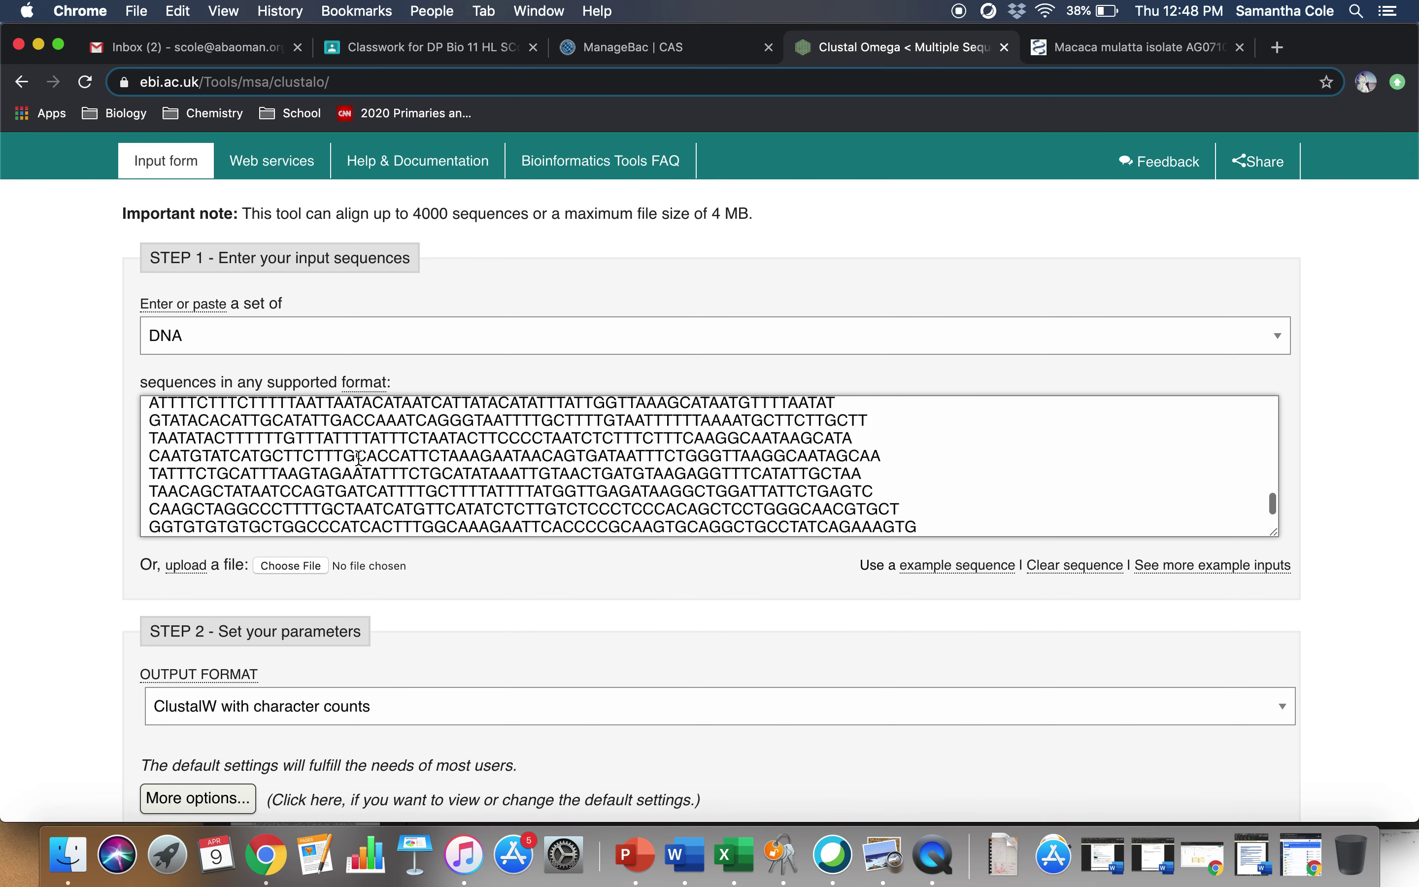
- Shorten the start of the Rhesus monkey sequence's header to ">NC_Macacamulatta", removing the accession digits, coordinates and the space in the species name
scroll(359, 458, "up", 10)
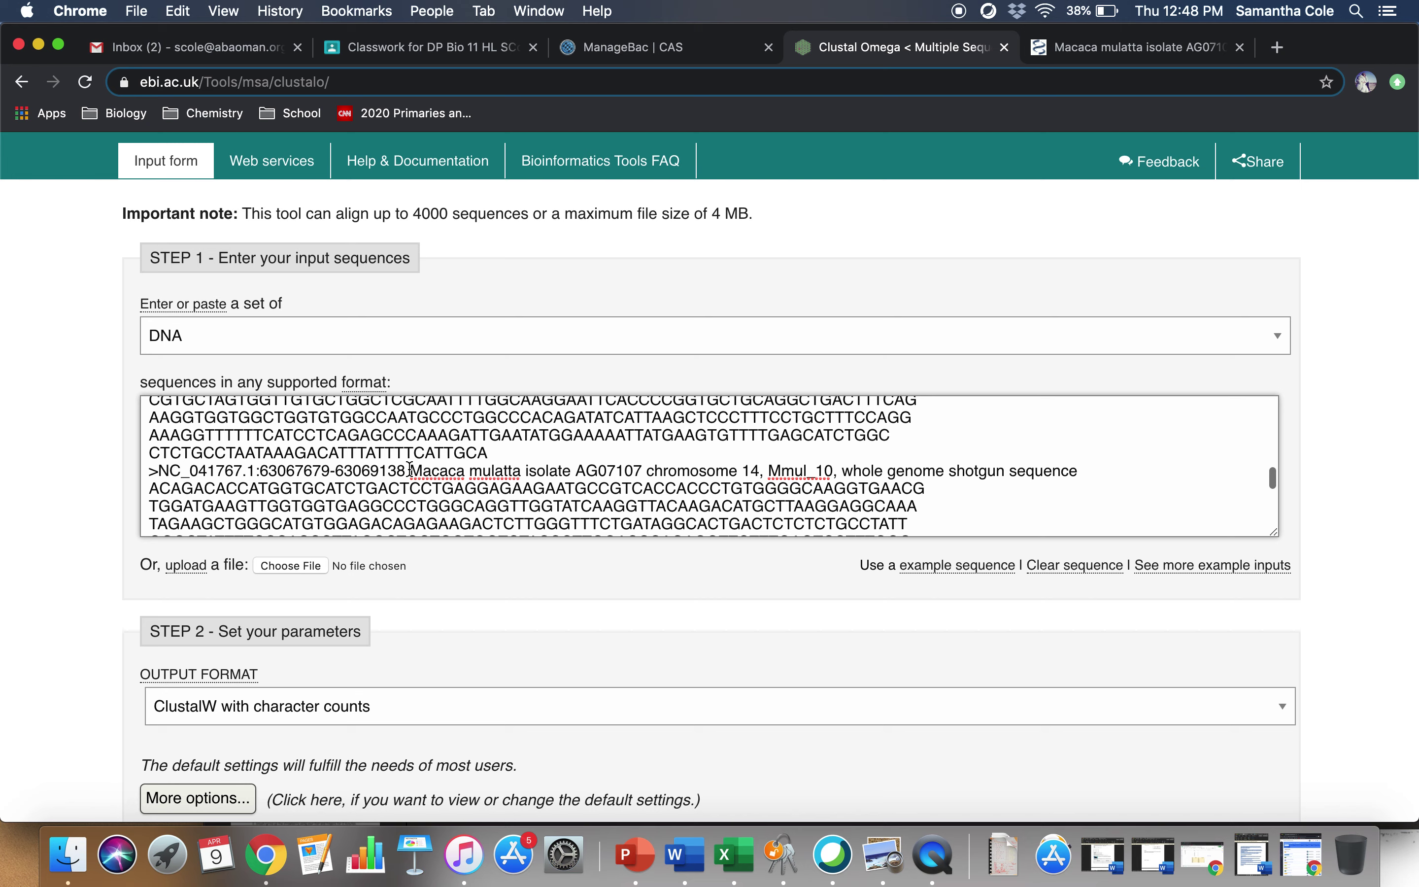
key("BackSpace")
key("BackSpace")
key("BackSpace")
key("BackSpace")
key("BackSpace")
key("BackSpace")
key("BackSpace")
key("BackSpace")
key("BackSpace")
key("BackSpace")
key("BackSpace")
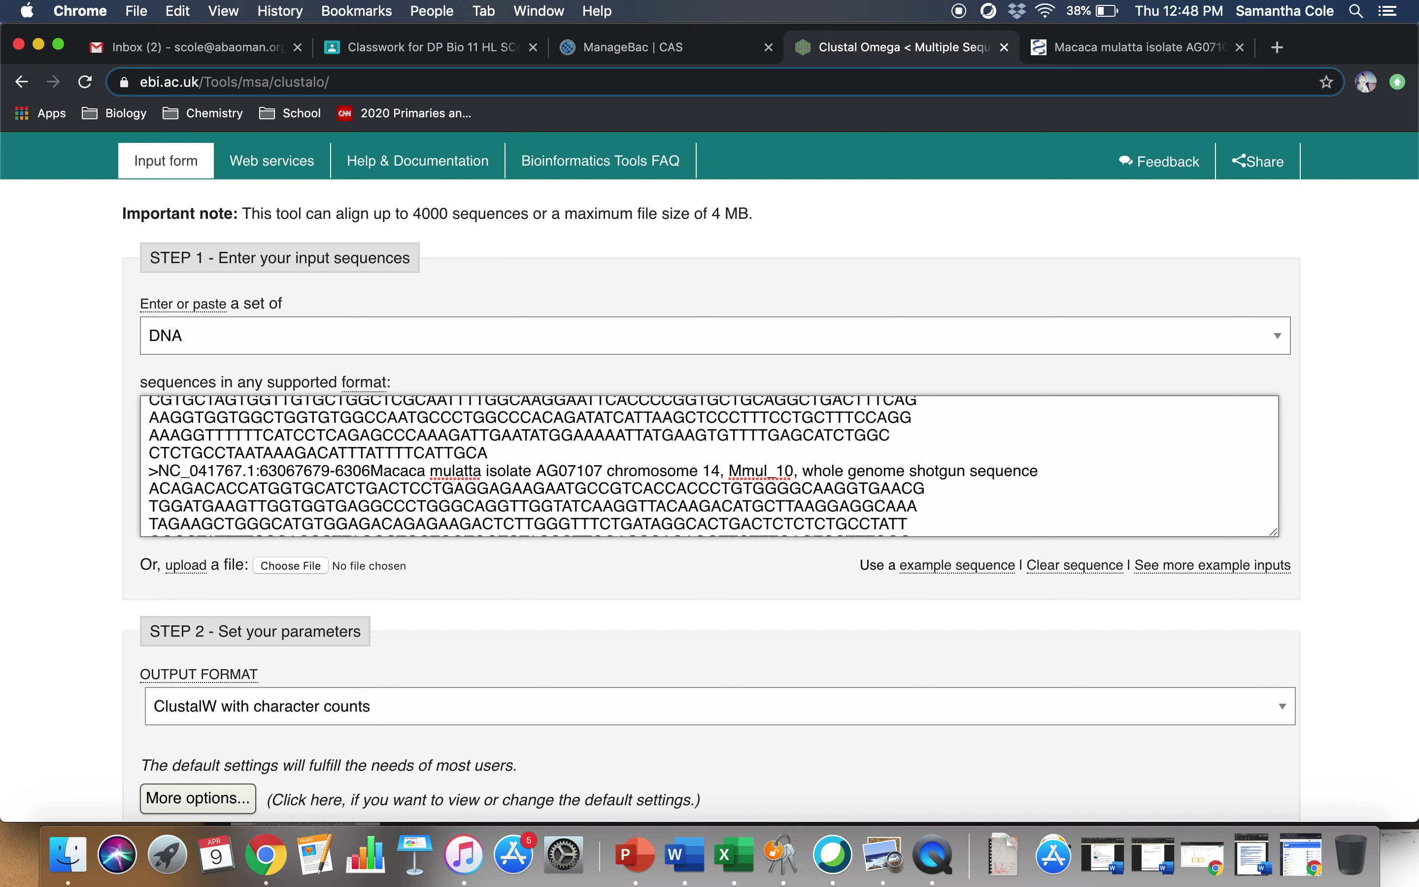
key("BackSpace")
key("BackSpace")
key("BackSpace")
key("BackSpace")
key("BackSpace")
key("BackSpace")
key("BackSpace")
key("BackSpace")
key("BackSpace")
key("BackSpace")
key("BackSpace")
key("BackSpace")
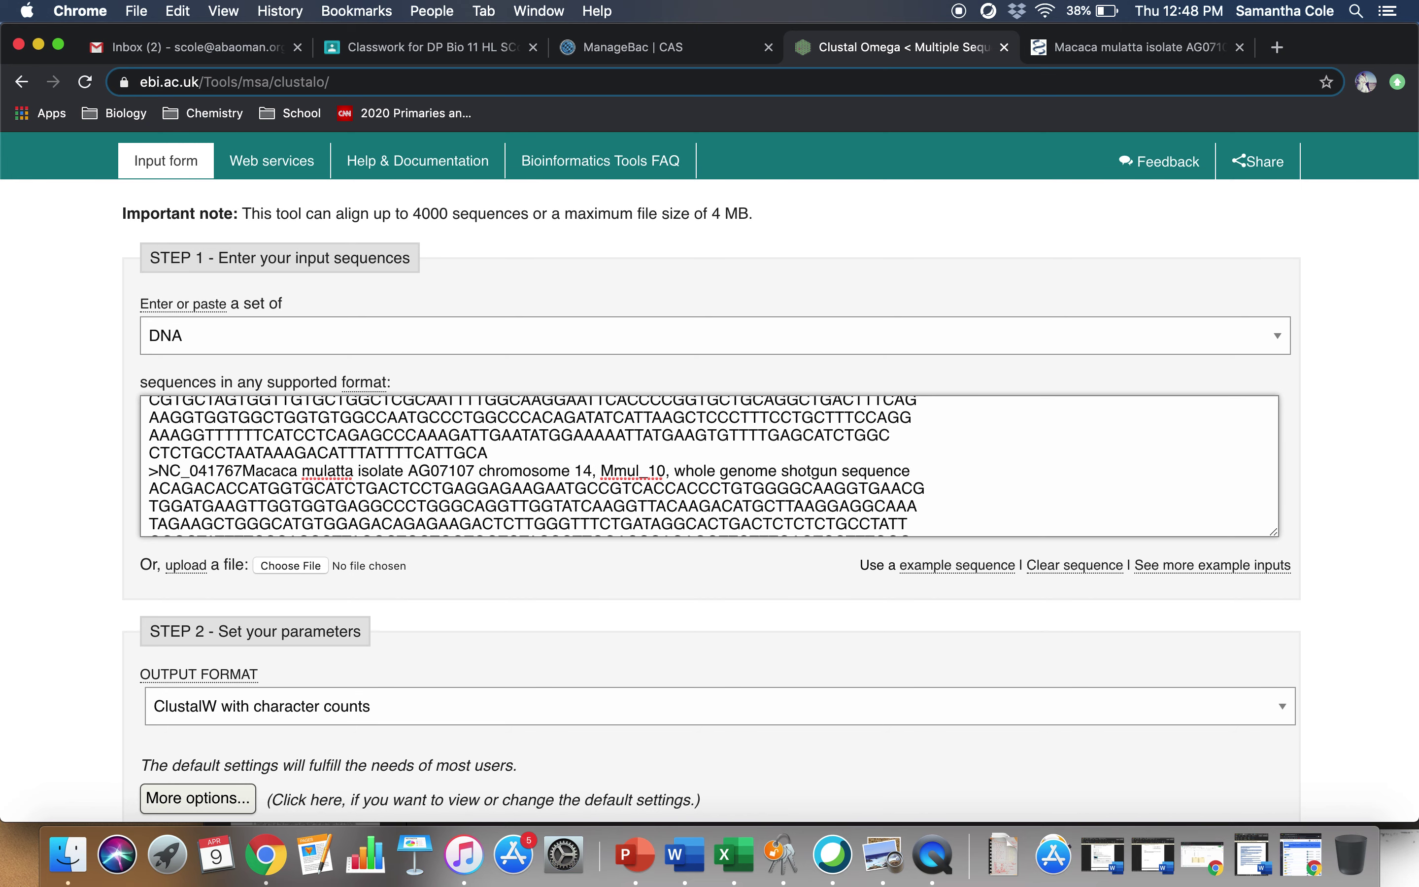
key("BackSpace")
key("BackSpace")
key("BackSpace")
key("BackSpace")
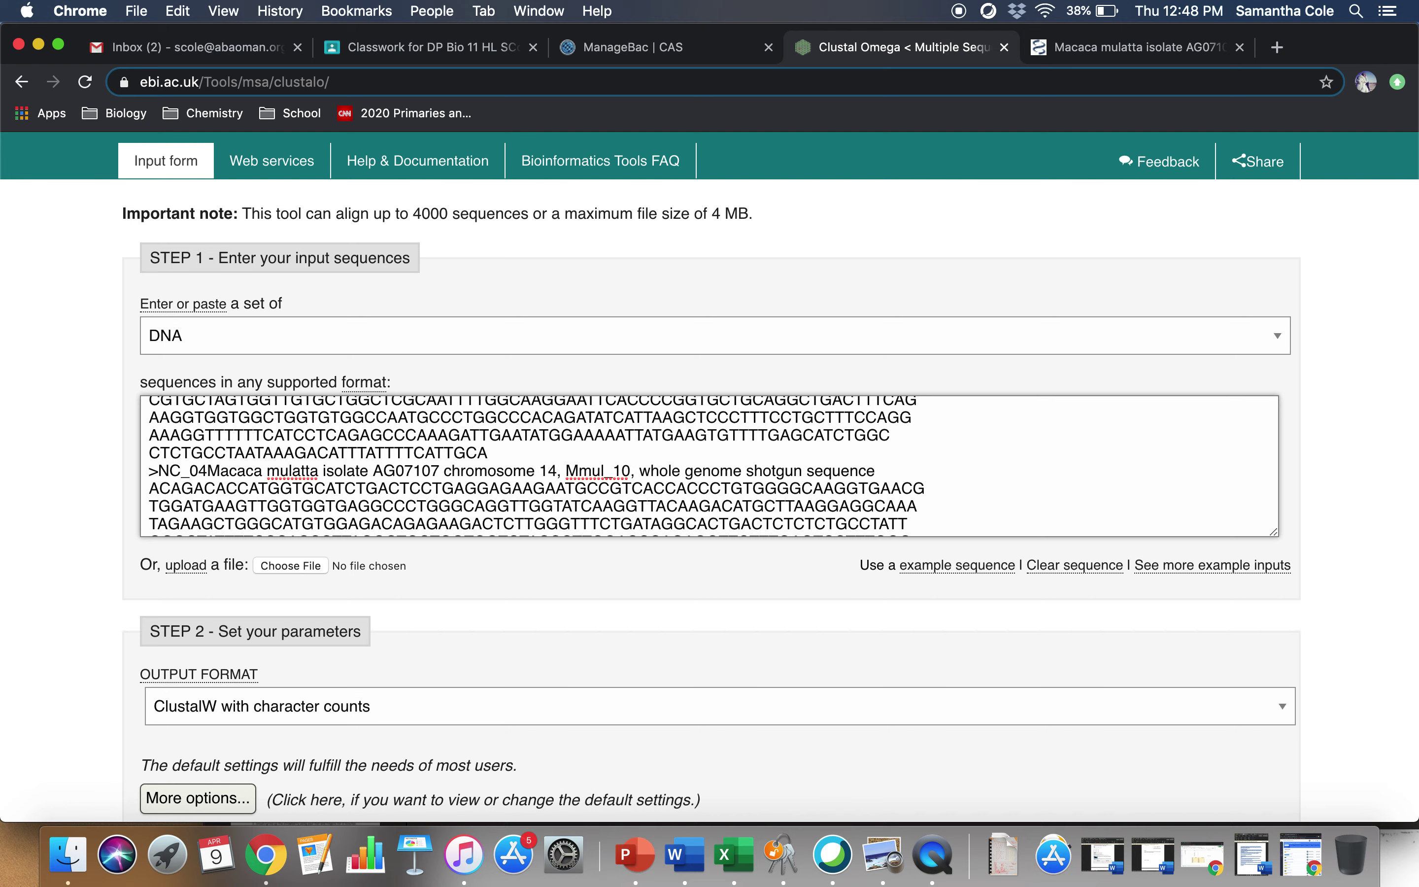
left_click(249, 473)
key("BackSpace")
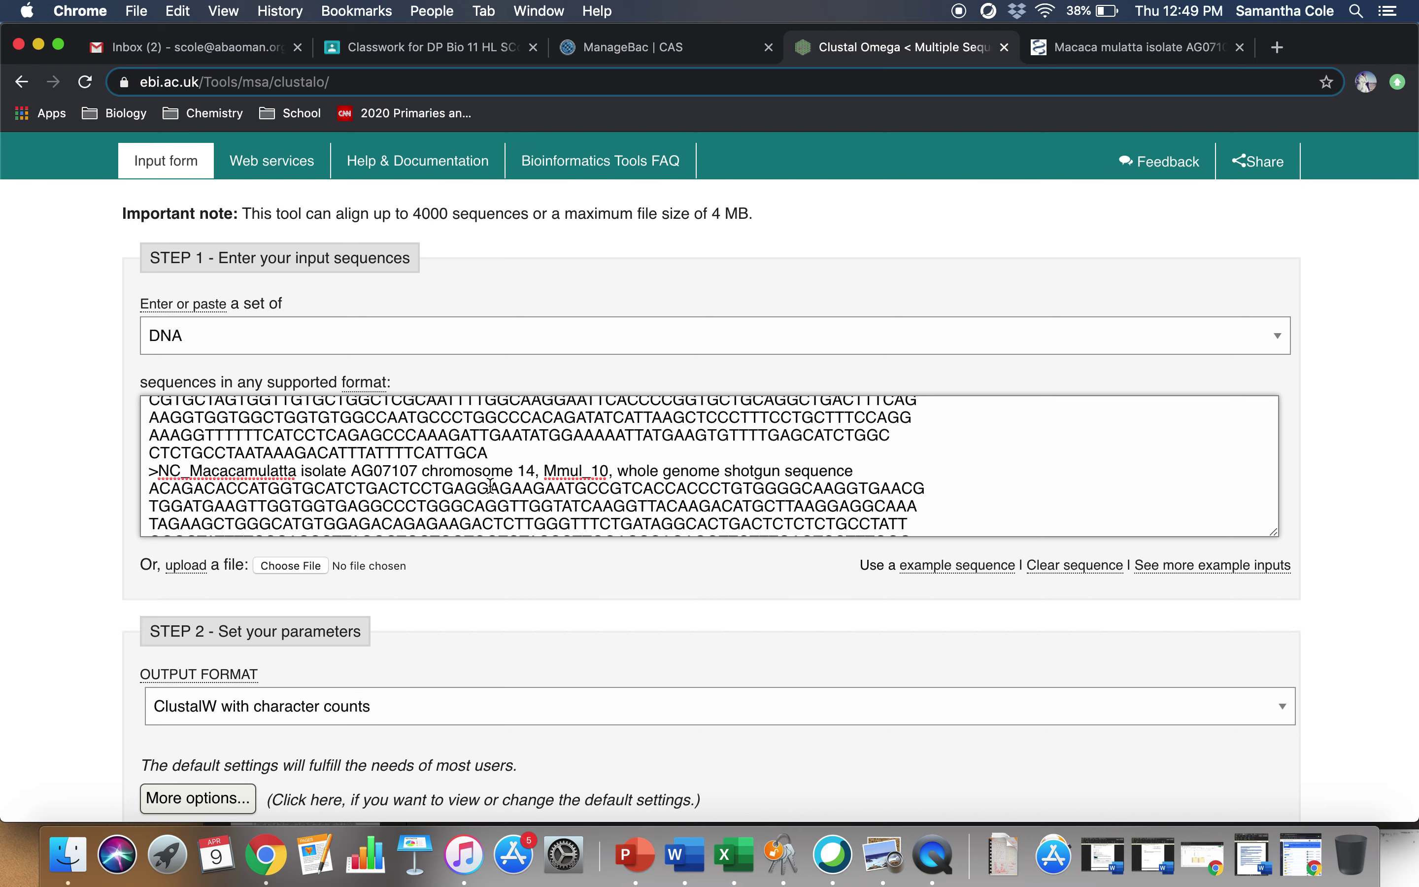
- Submit the alignment job for the three entered DNA sequences, keeping the ClustalW with character counts output format and default settings
scroll(446, 489, "down", 15)
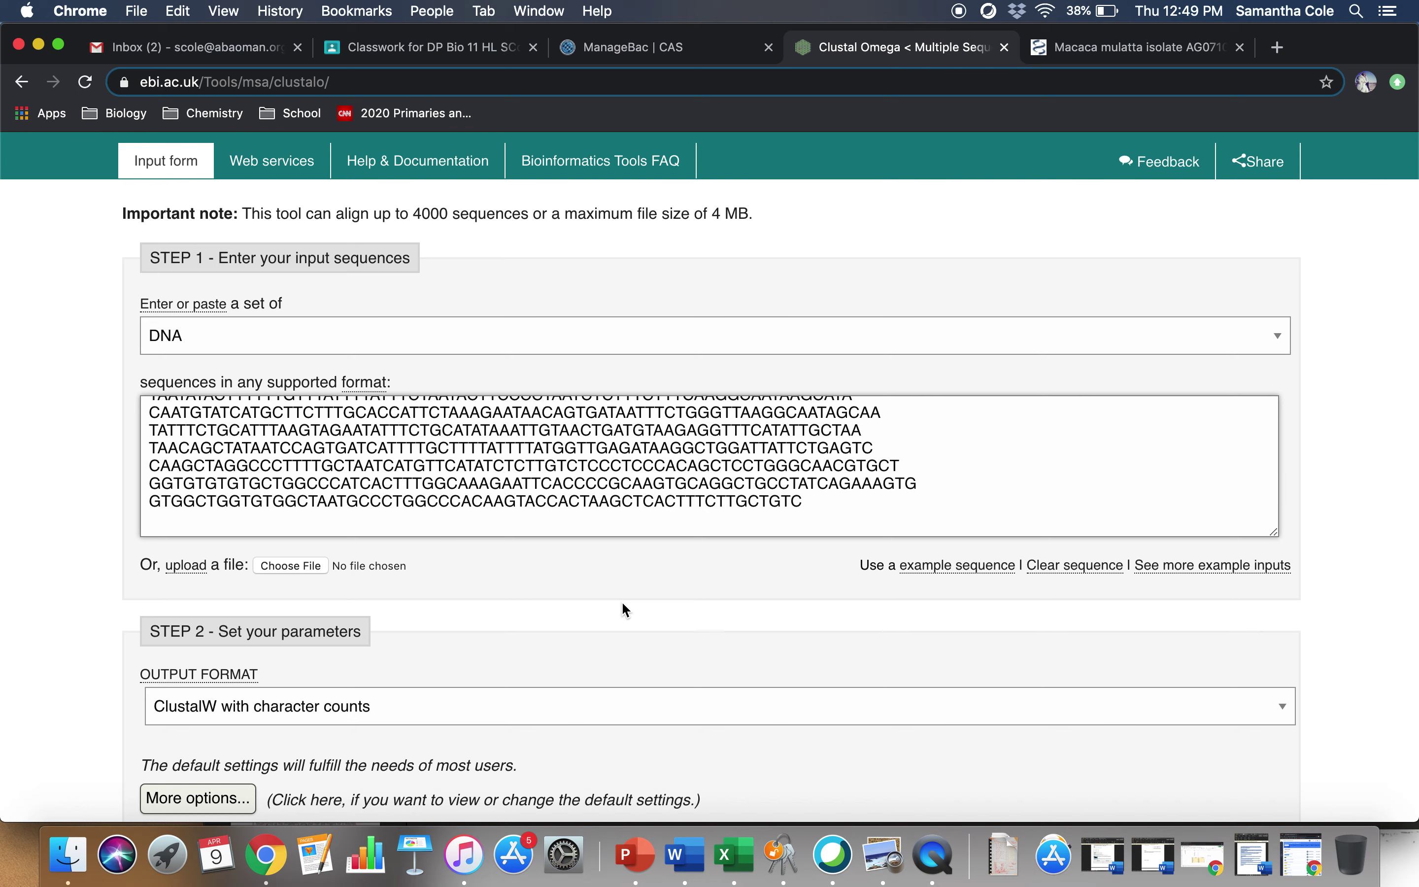
scroll(623, 604, "down", 10)
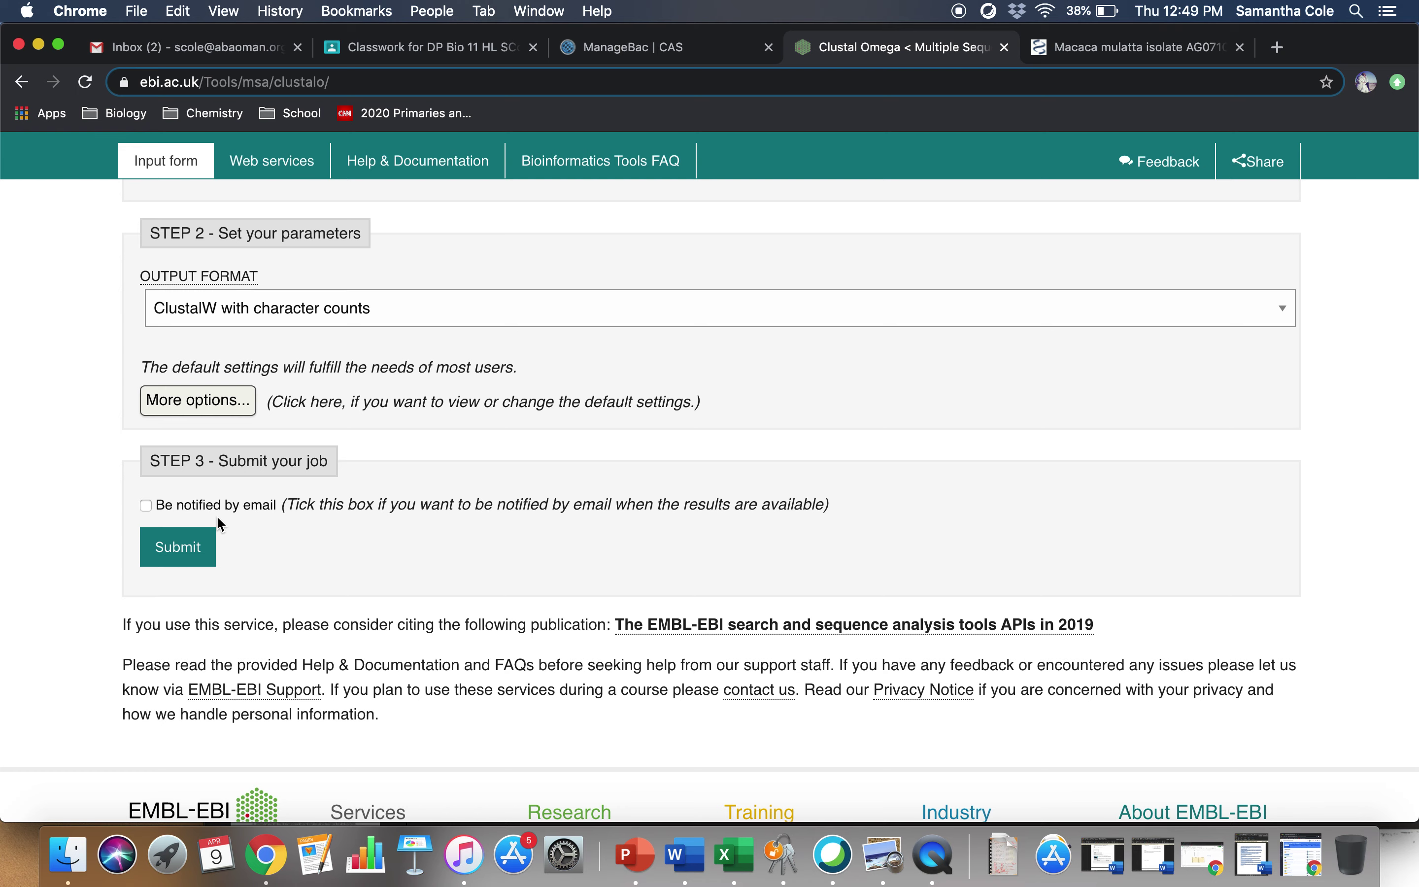
left_click(182, 551)
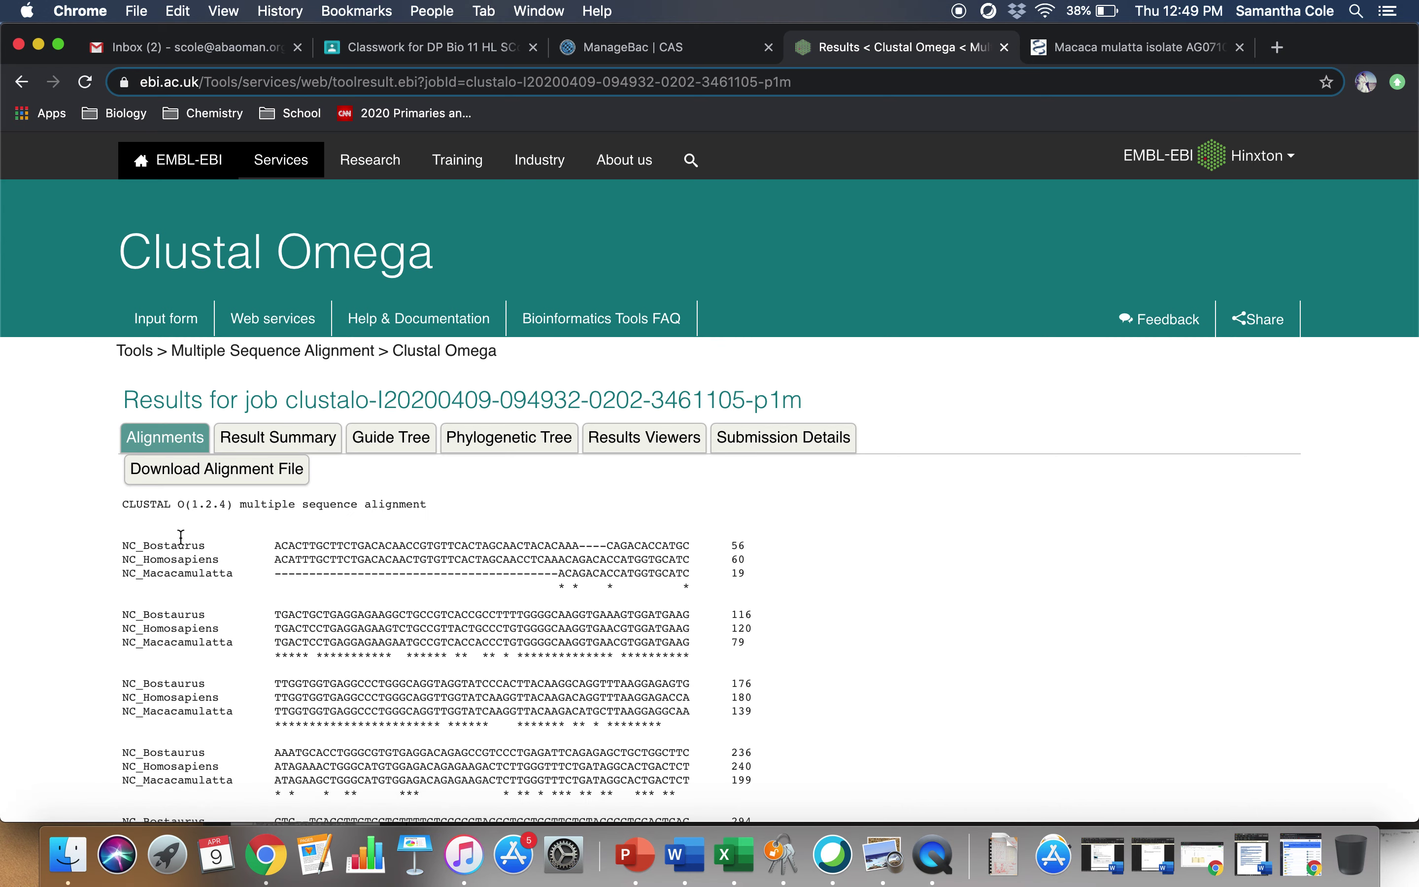
- Examine the full multiple sequence alignment of Bos taurus, Homo sapiens and Macaca mulatta, comparing matching positions, gaps and sequence ends
scroll(1002, 565, "down", 5)
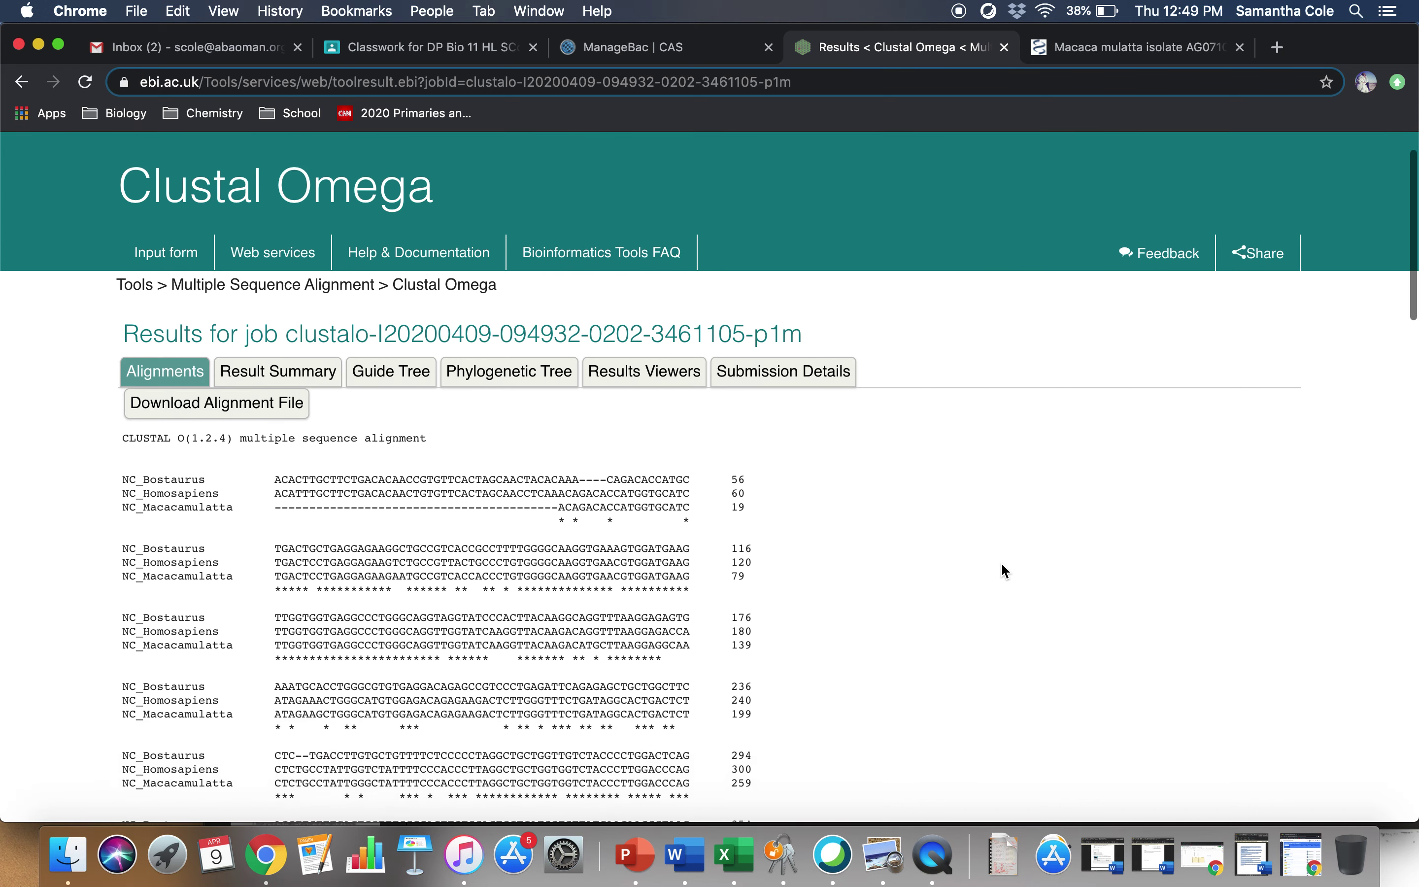
scroll(1002, 566, "down", 2)
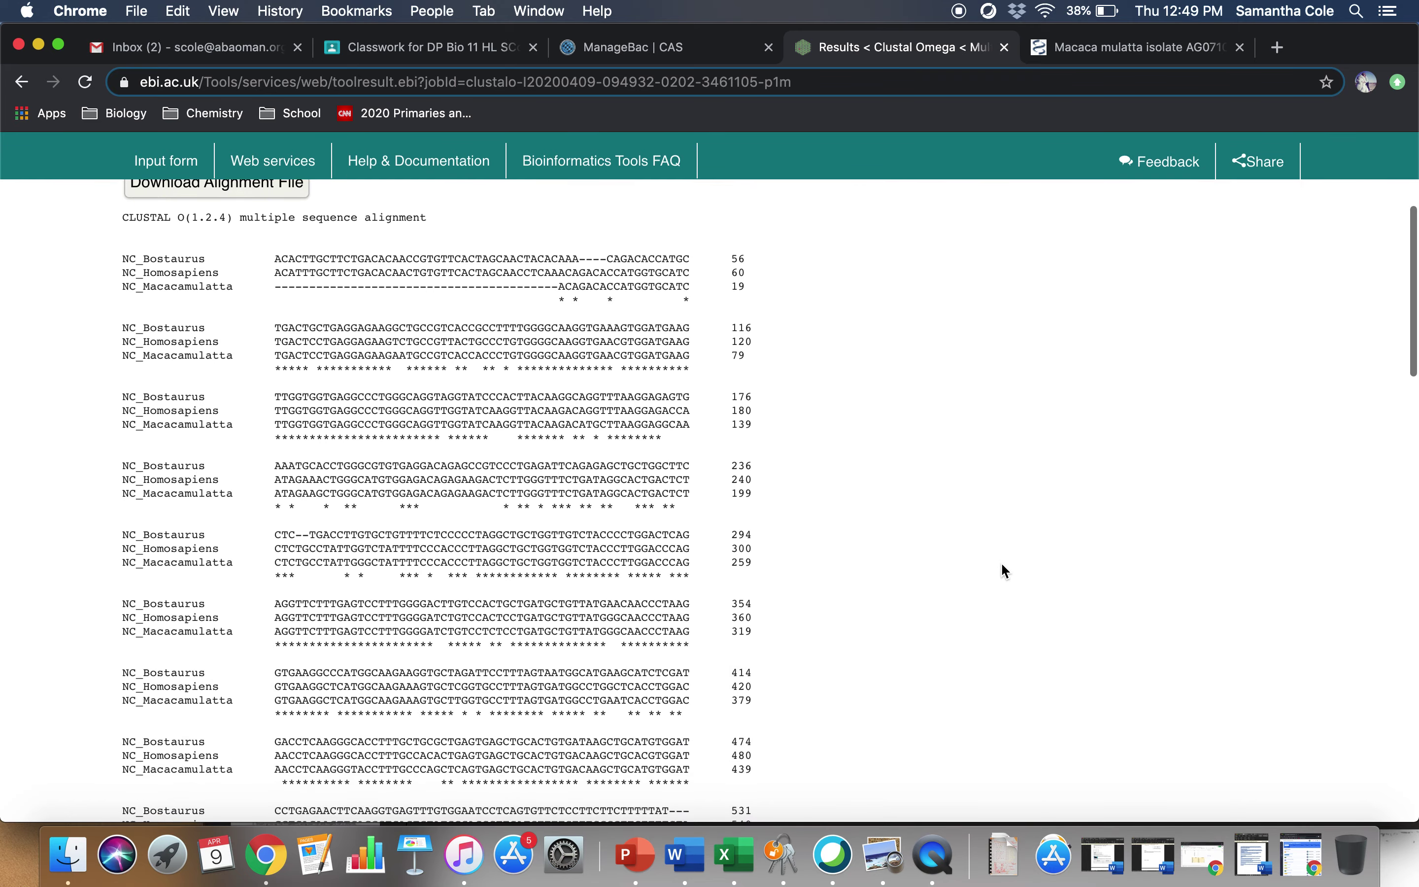
scroll(1002, 565, "down", 6)
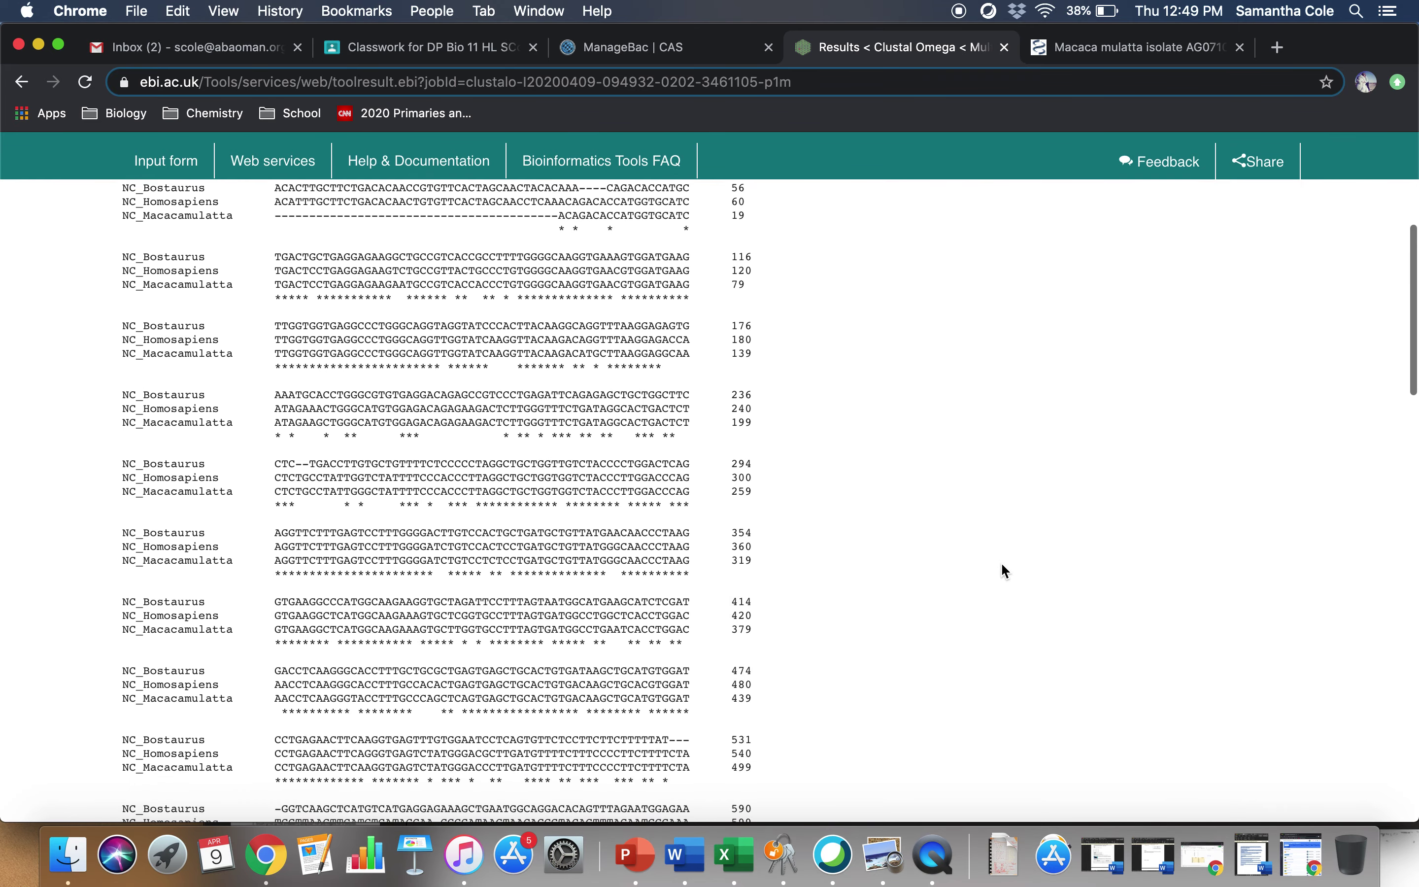
scroll(1001, 564, "up", 6)
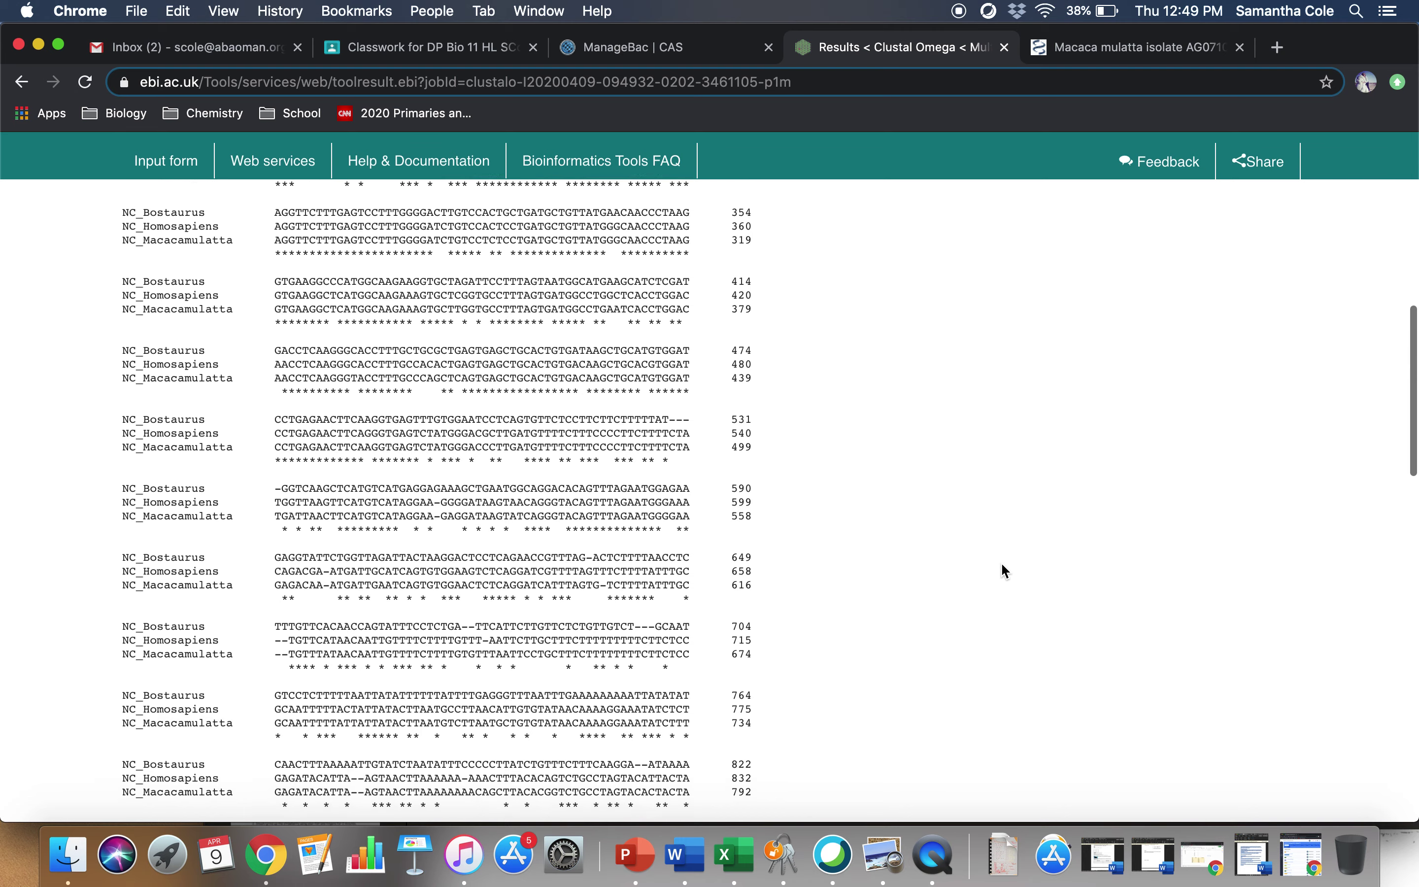
scroll(1001, 564, "up", 2)
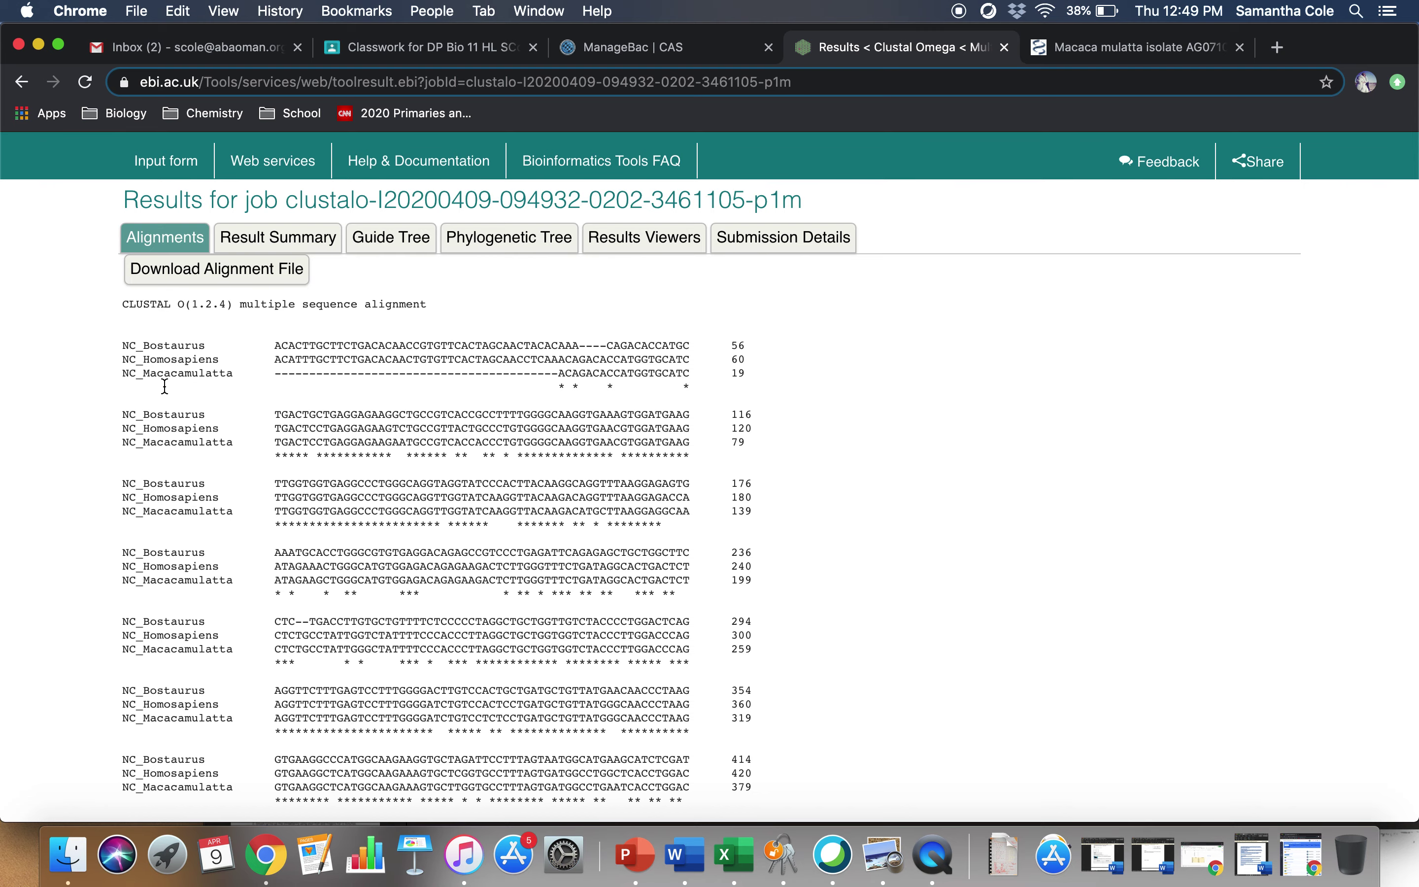
scroll(233, 402, "down", 9)
scroll(232, 394, "down", 12)
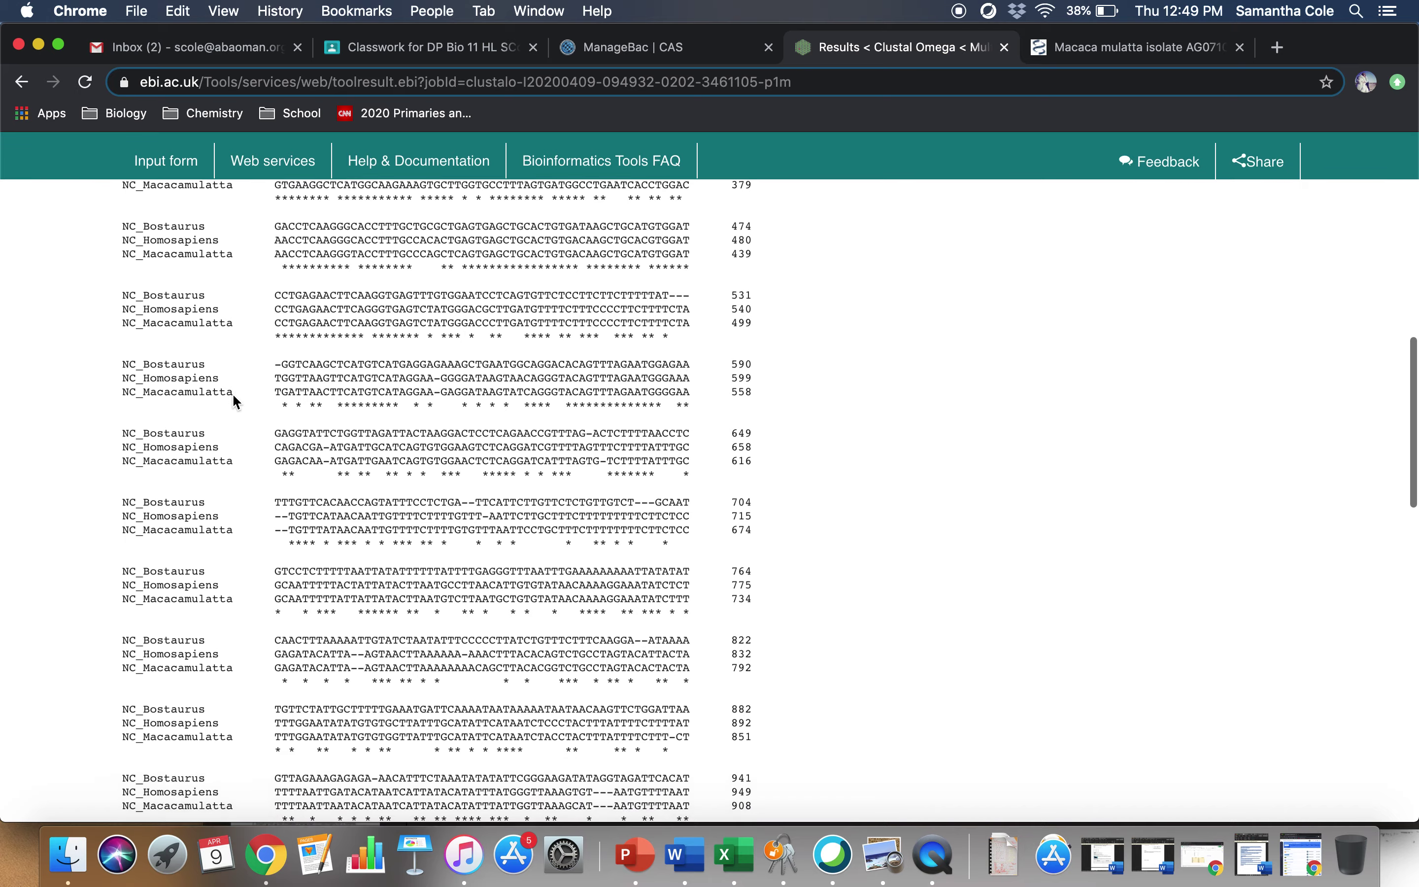
scroll(234, 395, "down", 4)
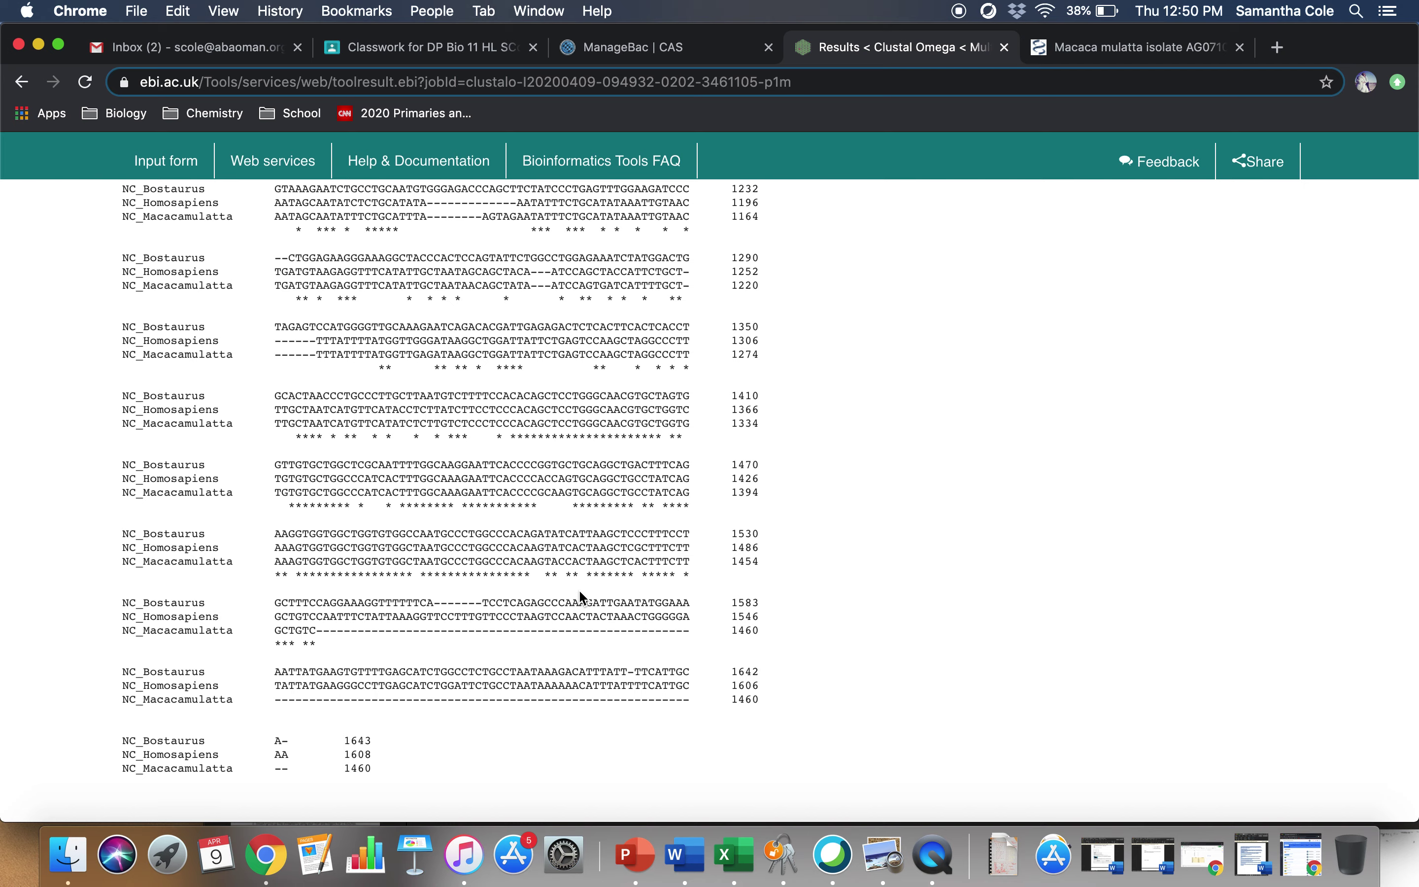
scroll(411, 556, "up", 3)
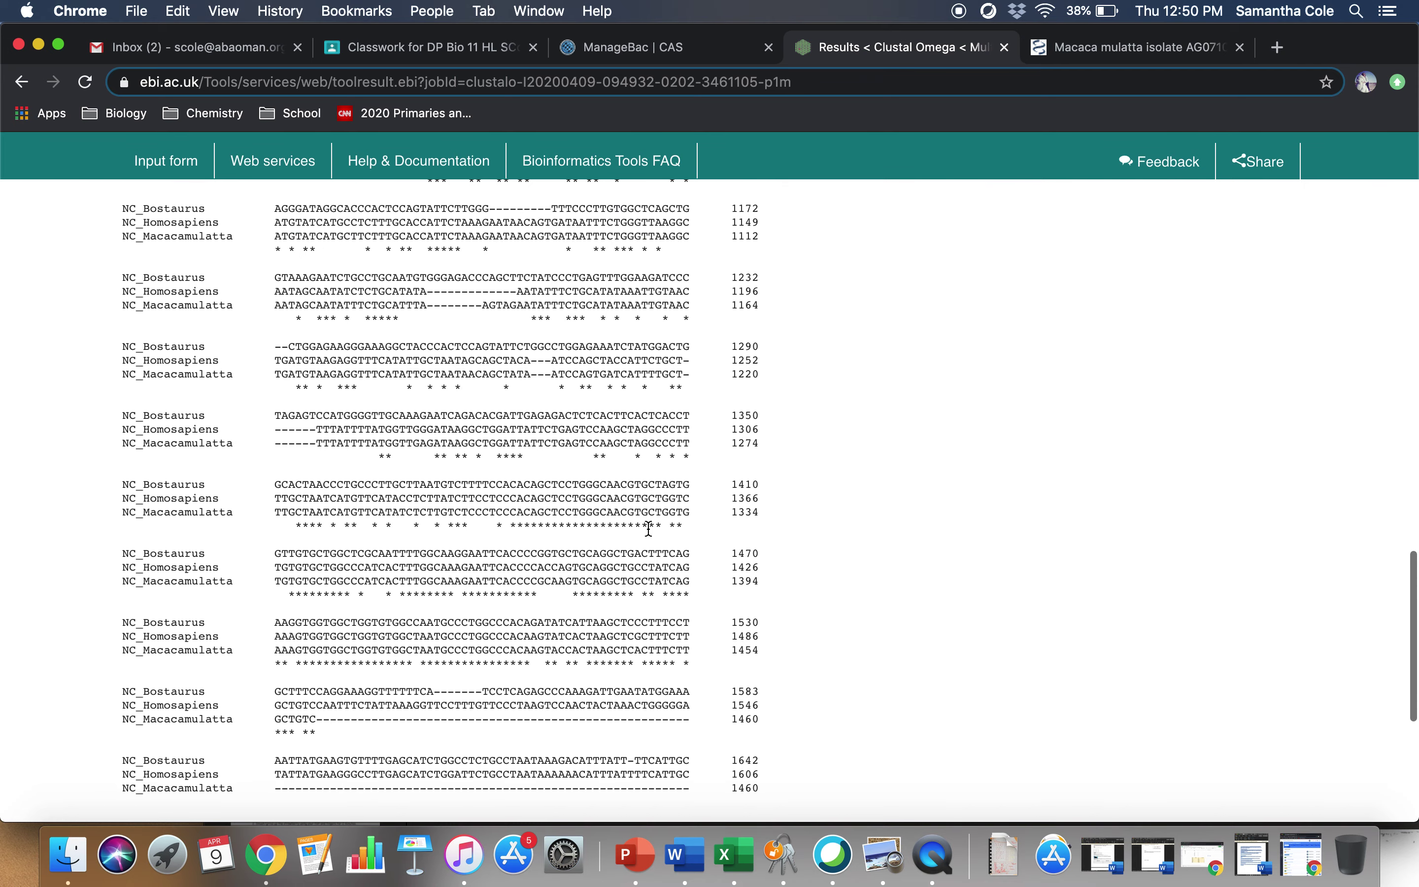
scroll(589, 514, "up", 10)
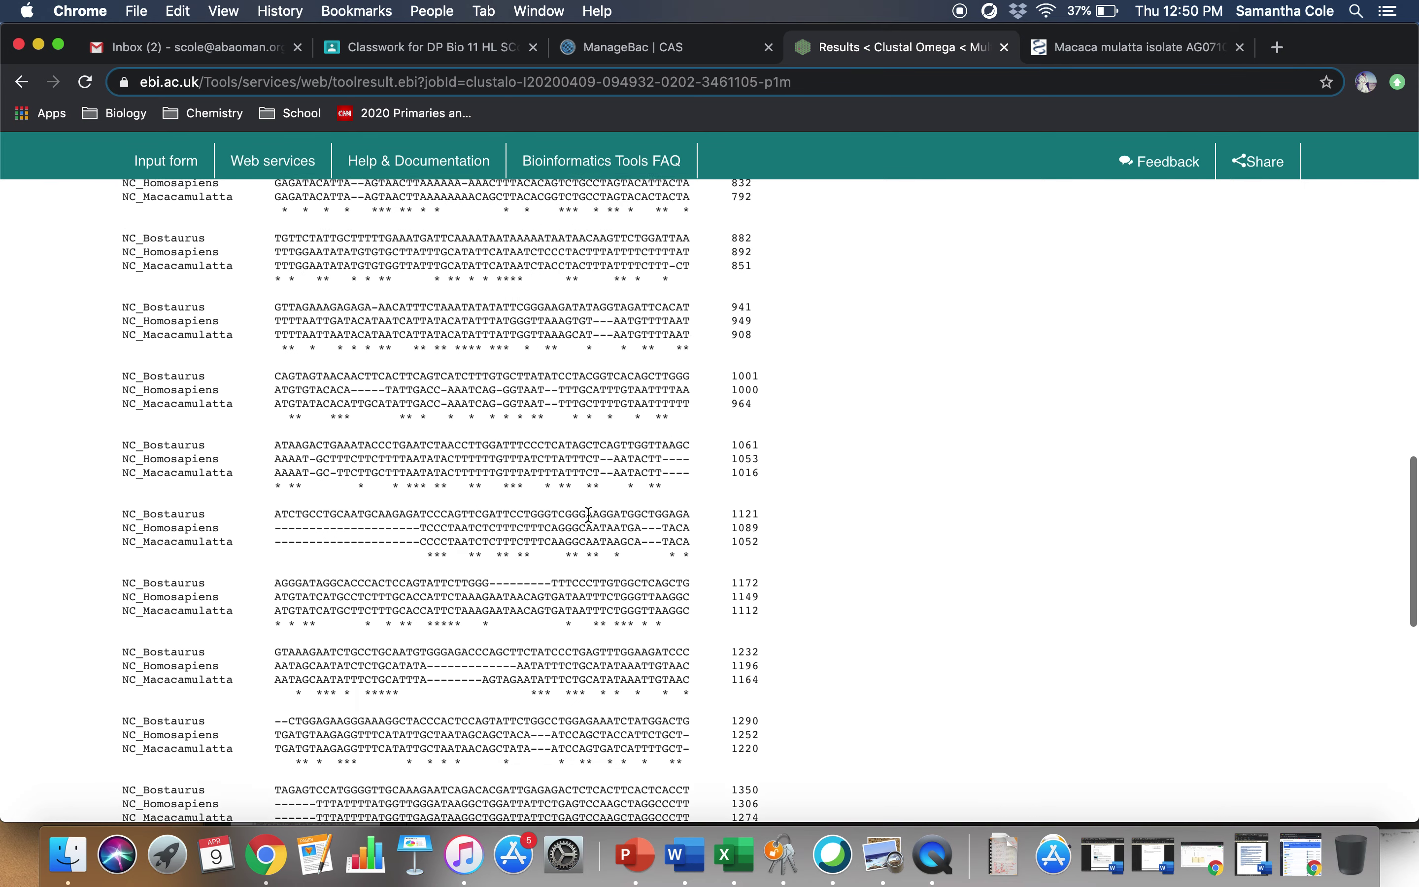
scroll(588, 514, "up", 10)
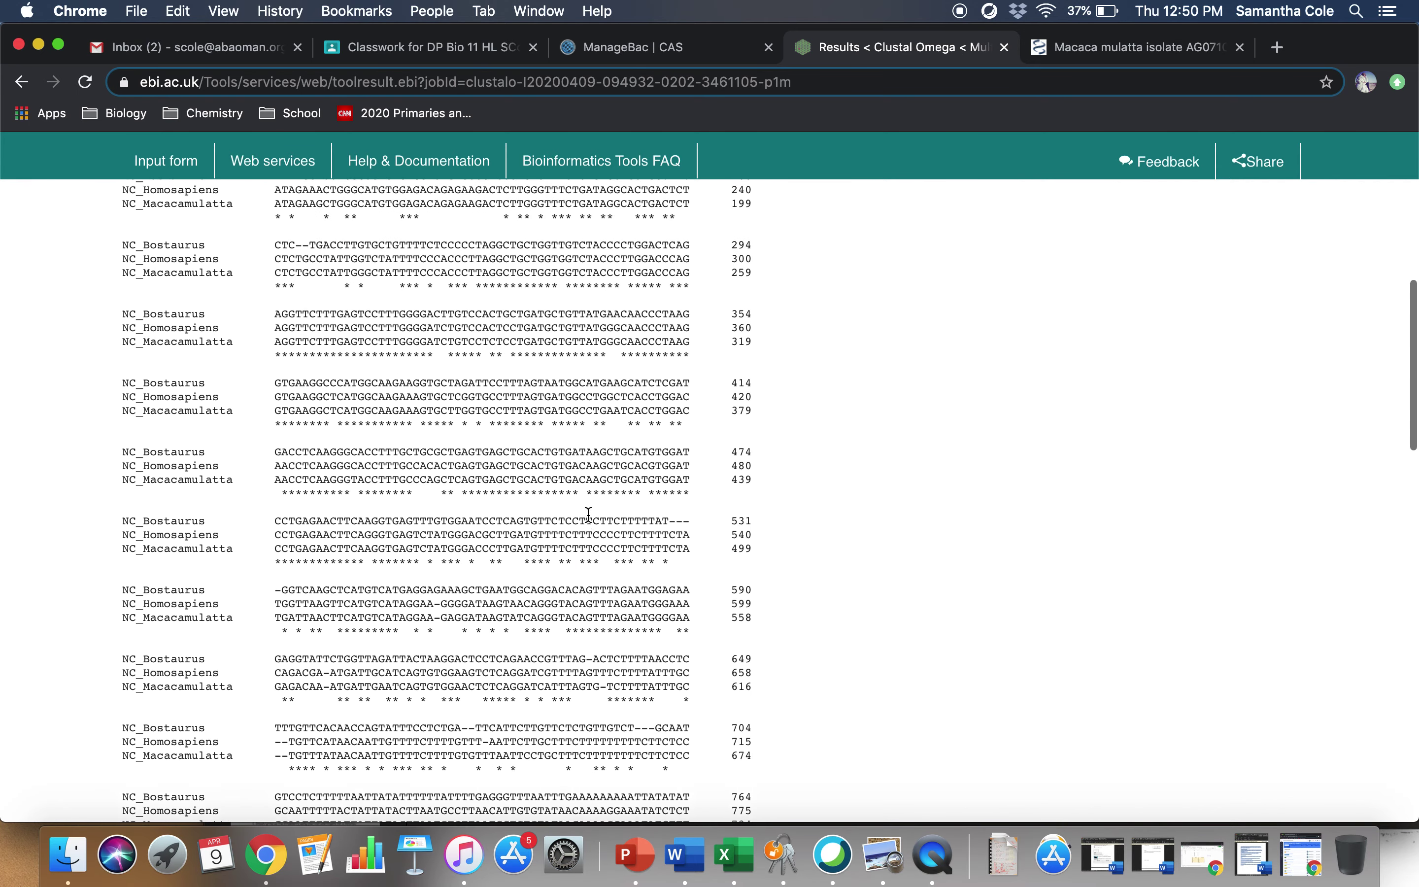
scroll(589, 514, "up", 1)
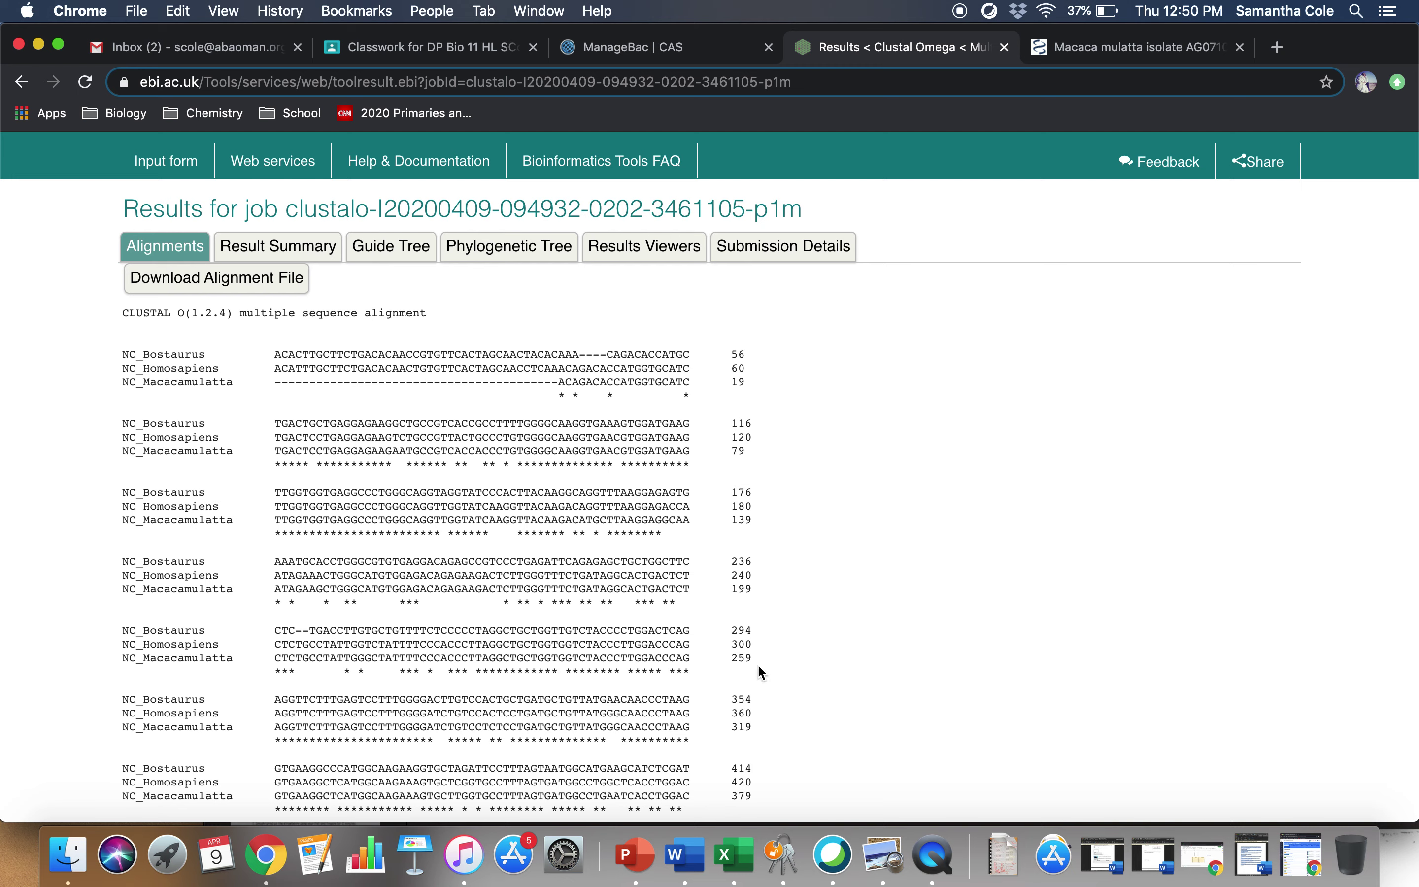
scroll(758, 666, "down", 20)
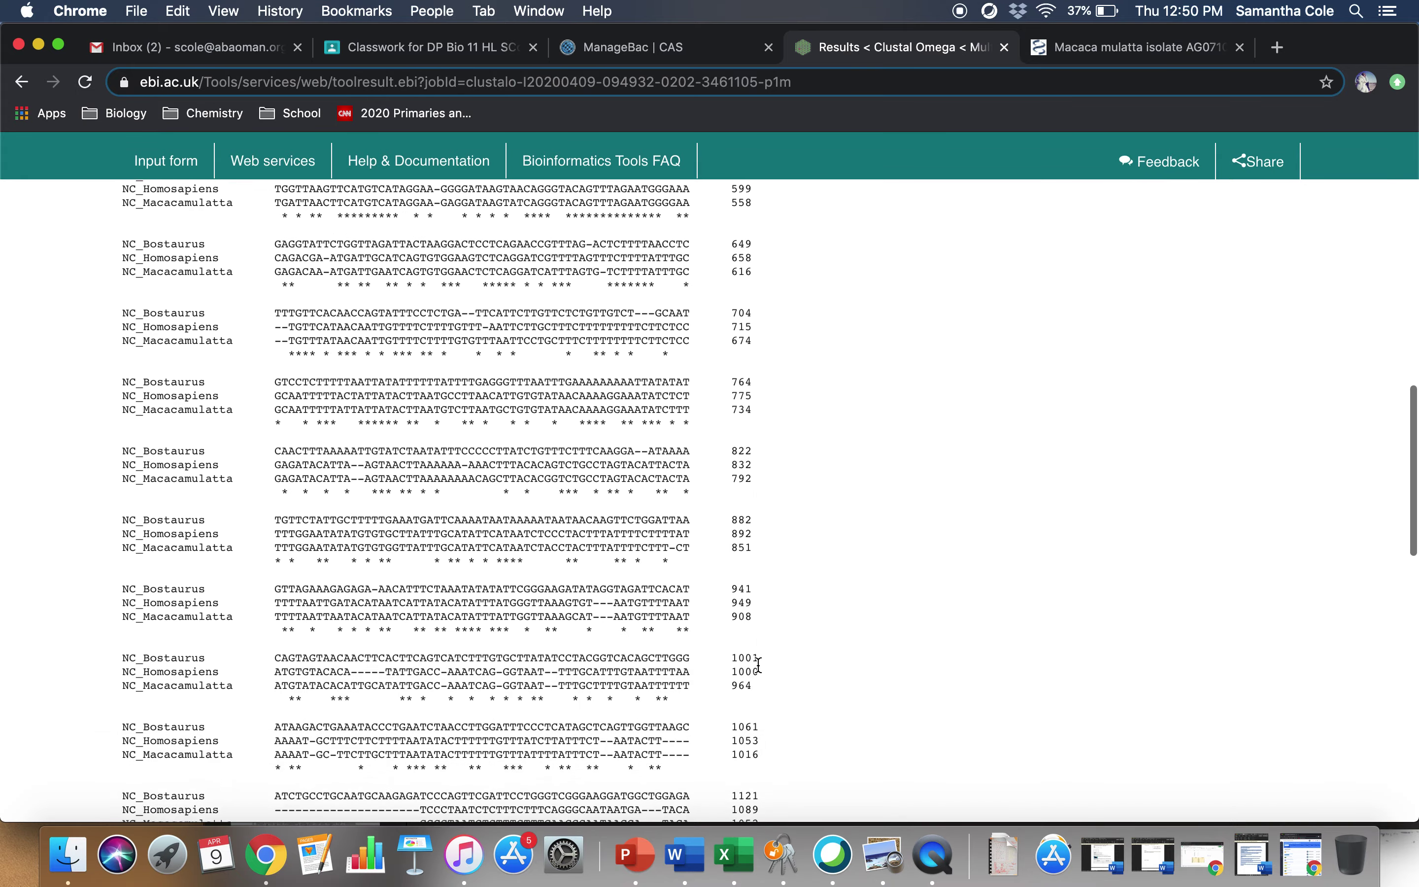
scroll(759, 666, "down", 10)
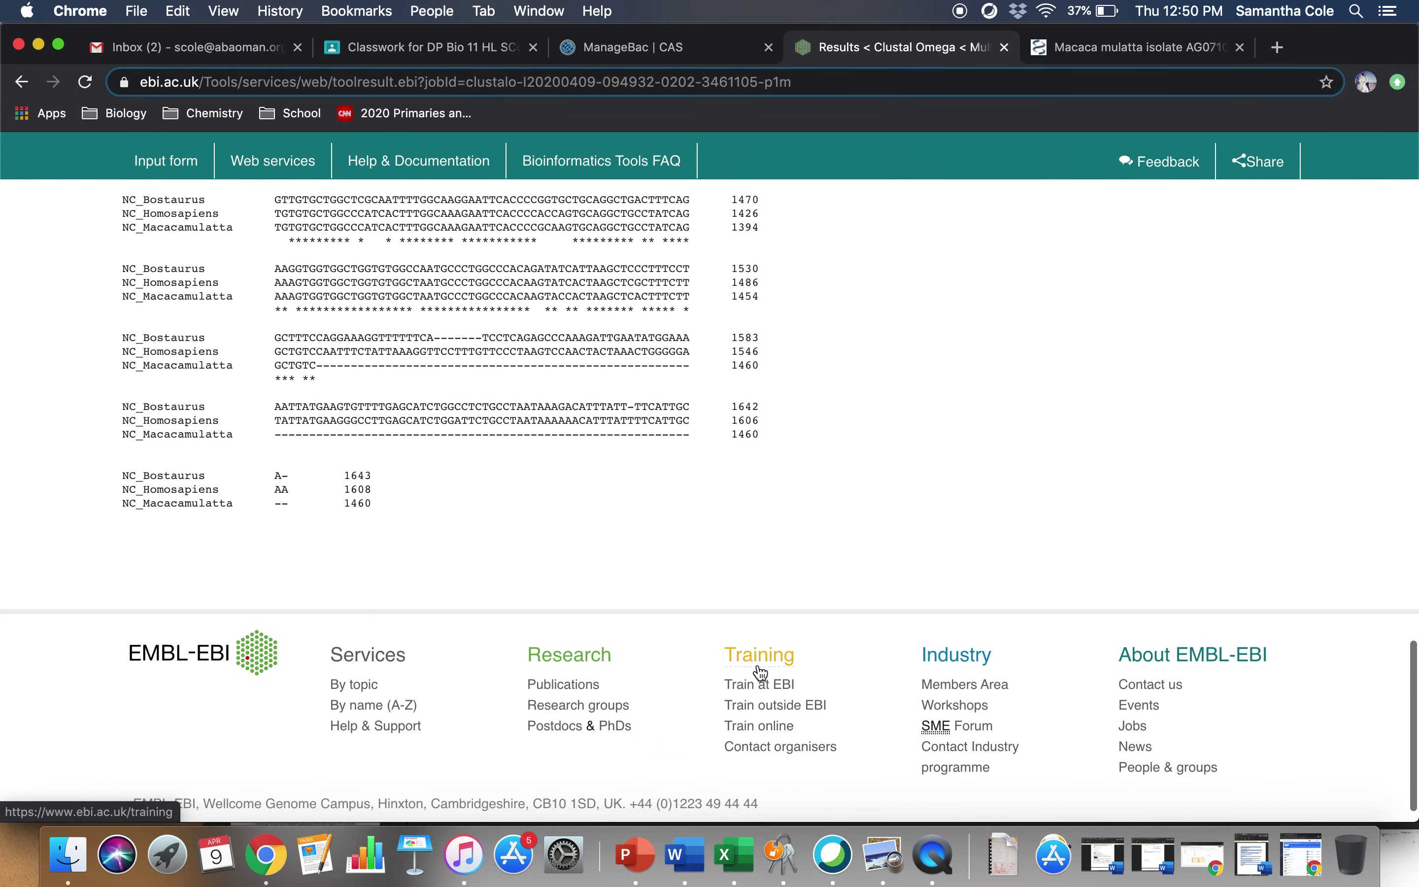